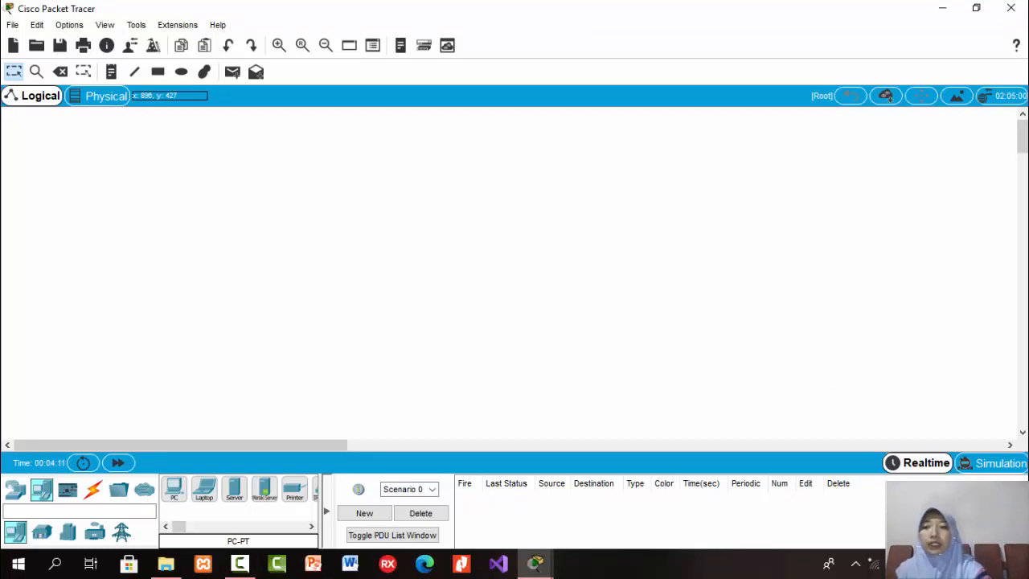
Search the device catalogue for "cl" and place a PT-Cloud in the right half of the empty workspace.
{"action": "left_click", "coordinate": [152, 509]}
{"action": "type", "text": "cl"}
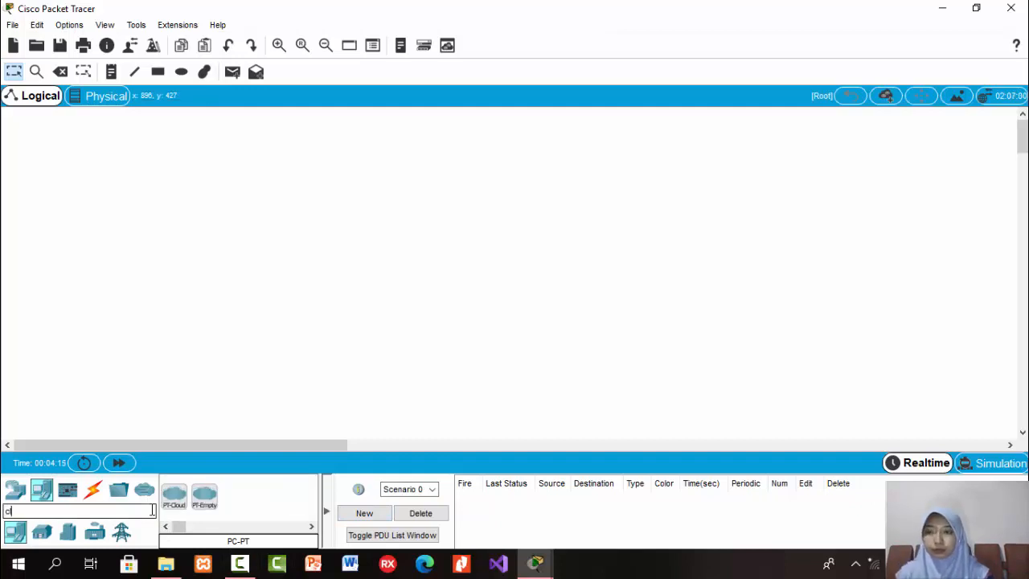
{"action": "left_click", "coordinate": [175, 511]}
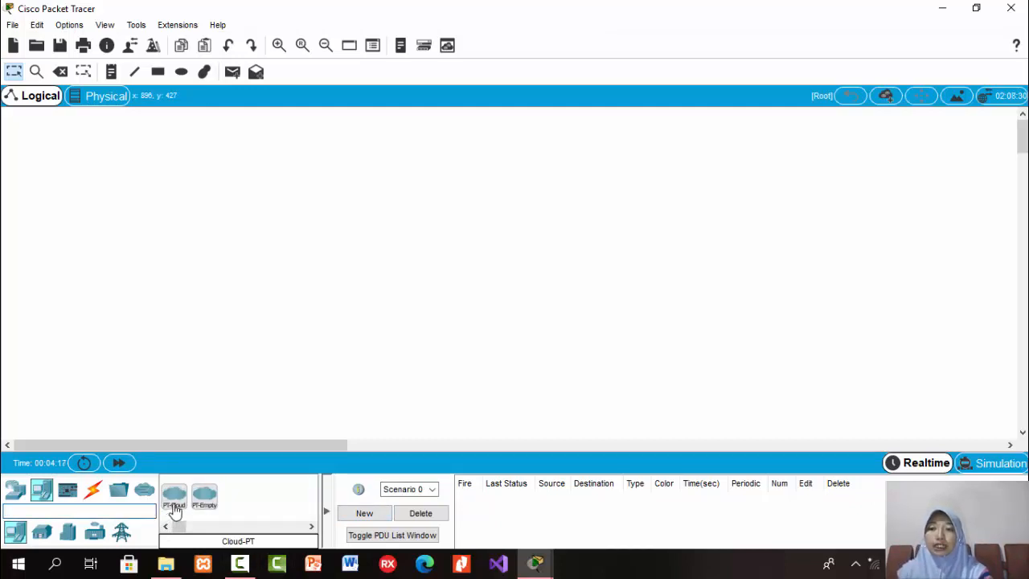
{"action": "left_click_drag", "start_coordinate": [175, 512], "coordinate": [699, 247]}
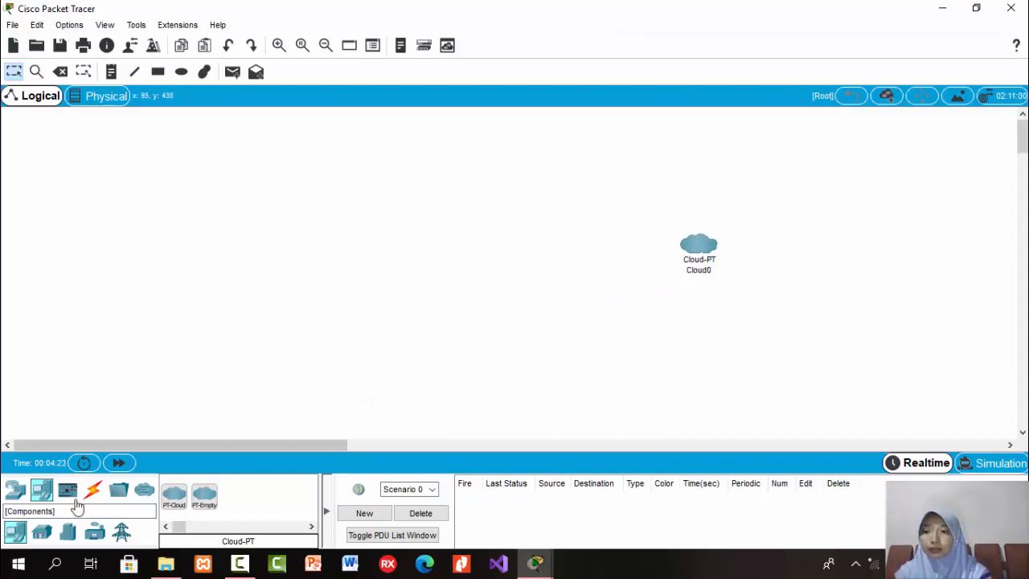
Place a PT-Router just below and left of the cloud, and a PT-Switch further up and left.
{"action": "left_click", "coordinate": [18, 492]}
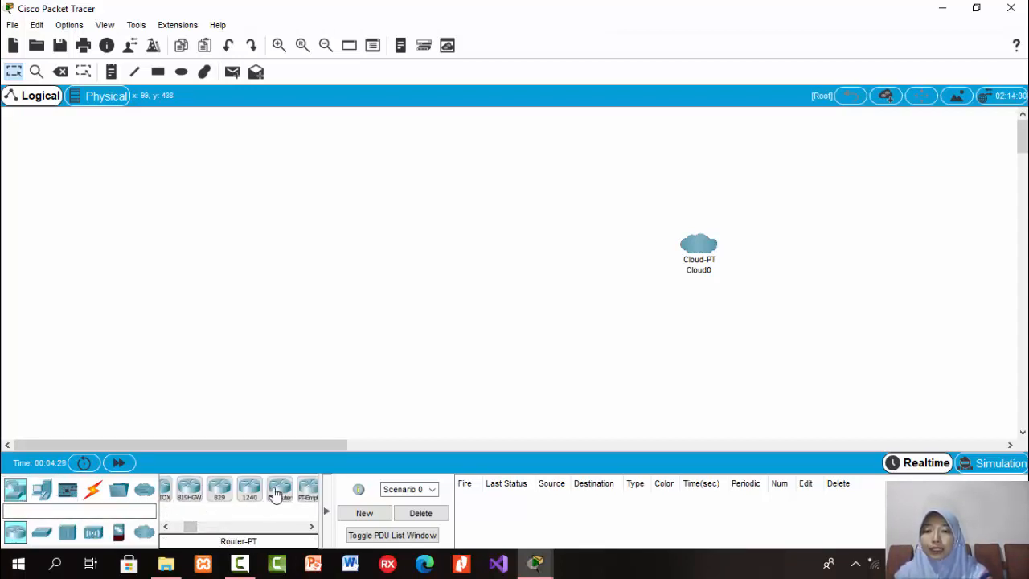
{"action": "mouse_move", "coordinate": [276, 494]}
{"action": "left_mouse_down"}
{"action": "mouse_move", "coordinate": [552, 341]}
{"action": "mouse_move", "coordinate": [624, 286]}
{"action": "mouse_move", "coordinate": [623, 305]}
{"action": "left_mouse_up"}
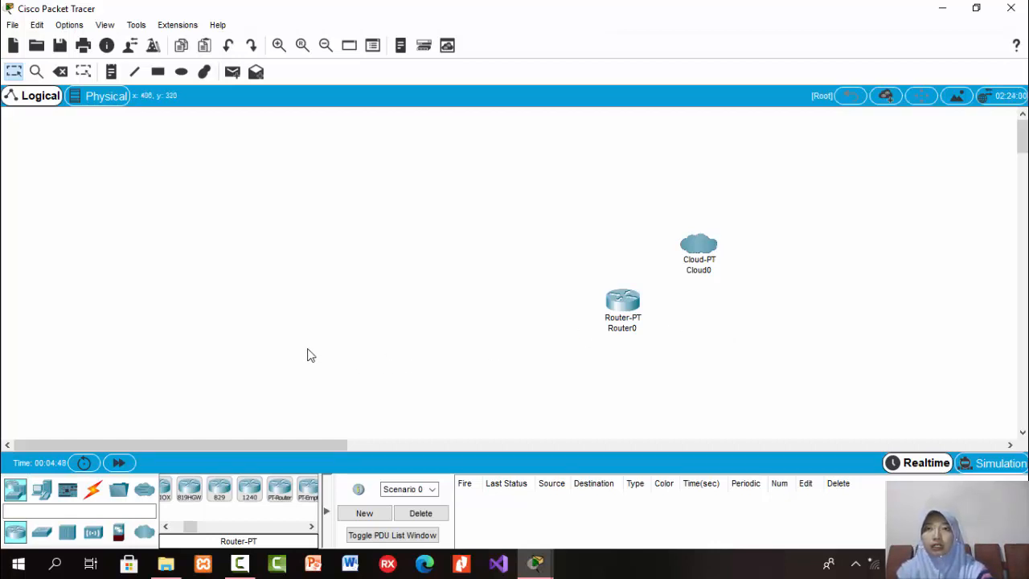
{"action": "left_click", "coordinate": [40, 536]}
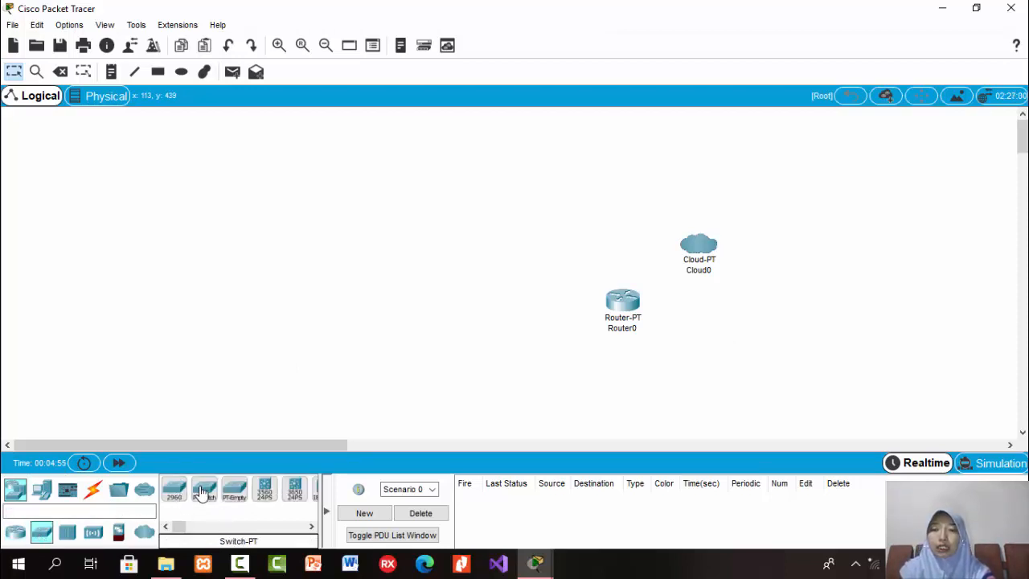
{"action": "left_click_drag", "start_coordinate": [202, 492], "coordinate": [479, 193]}
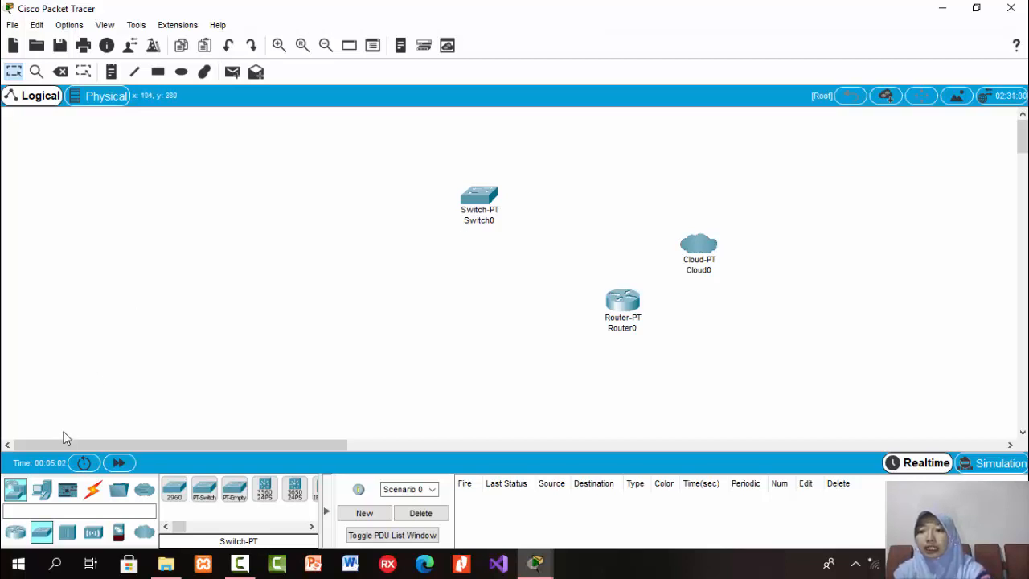
Place three PCs side by side in the area left of the switch.
{"action": "left_click", "coordinate": [38, 494]}
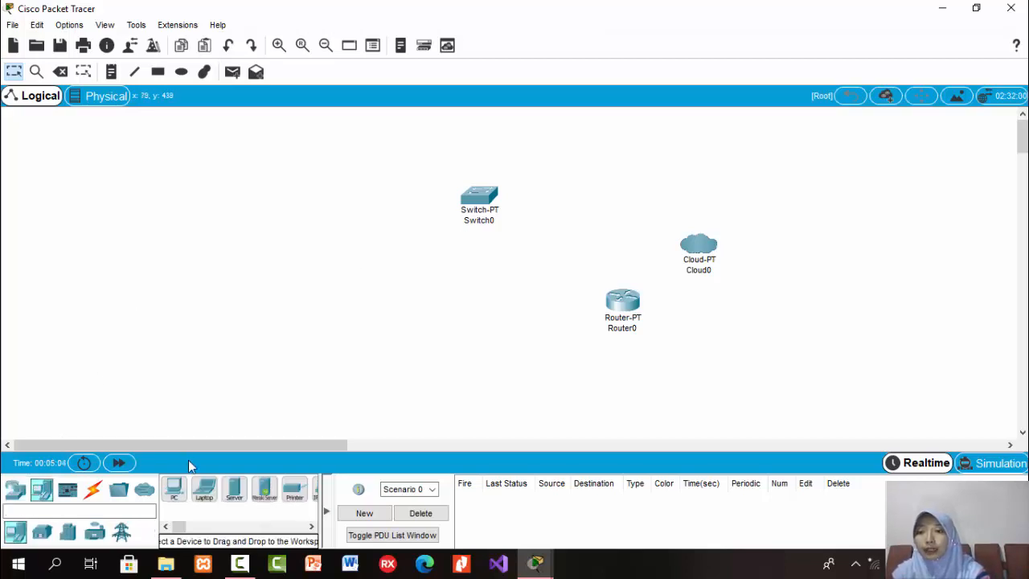
{"action": "left_click_drag", "start_coordinate": [174, 490], "coordinate": [144, 241]}
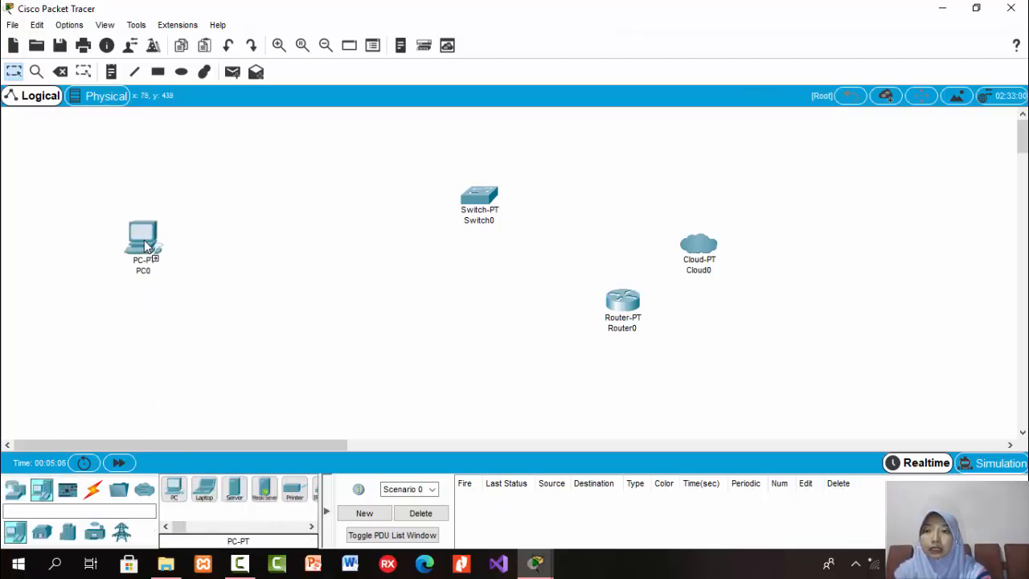
{"action": "left_click_drag", "start_coordinate": [177, 499], "coordinate": [211, 250]}
{"action": "left_click_drag", "start_coordinate": [173, 492], "coordinate": [286, 257]}
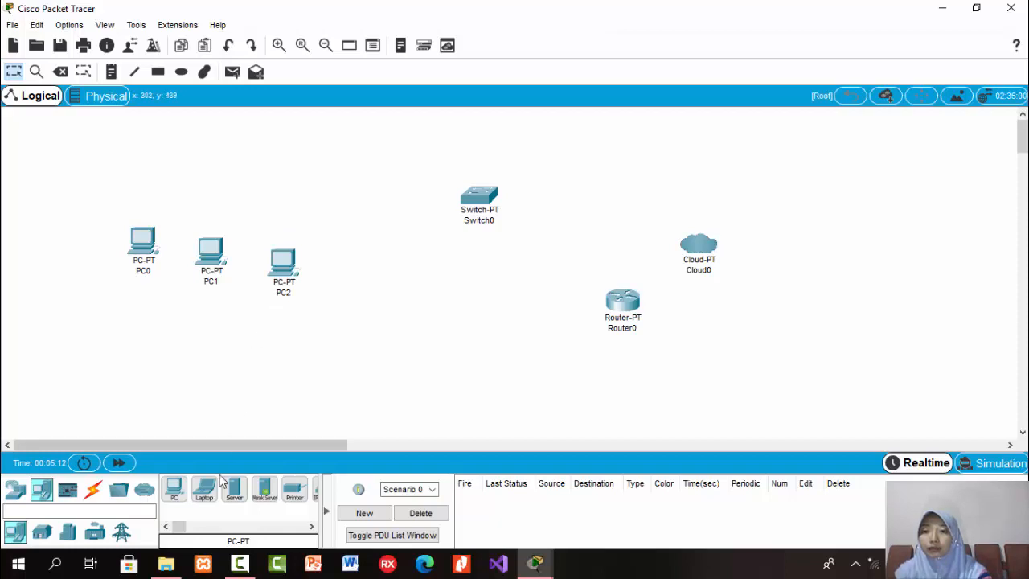
Place three laptops in a row below the three PCs.
{"action": "left_click_drag", "start_coordinate": [205, 495], "coordinate": [154, 355]}
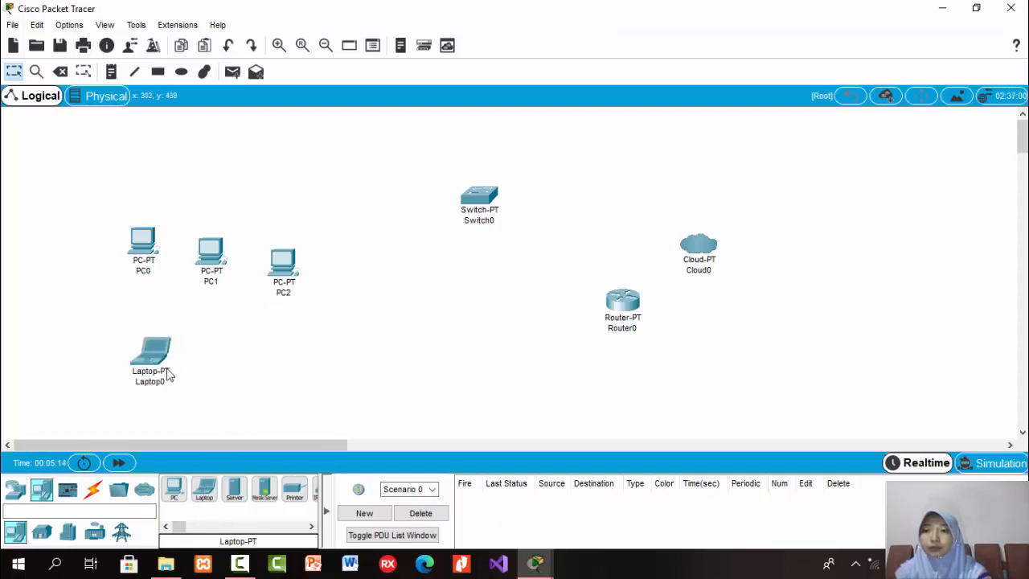
{"action": "left_click_drag", "start_coordinate": [208, 495], "coordinate": [224, 382]}
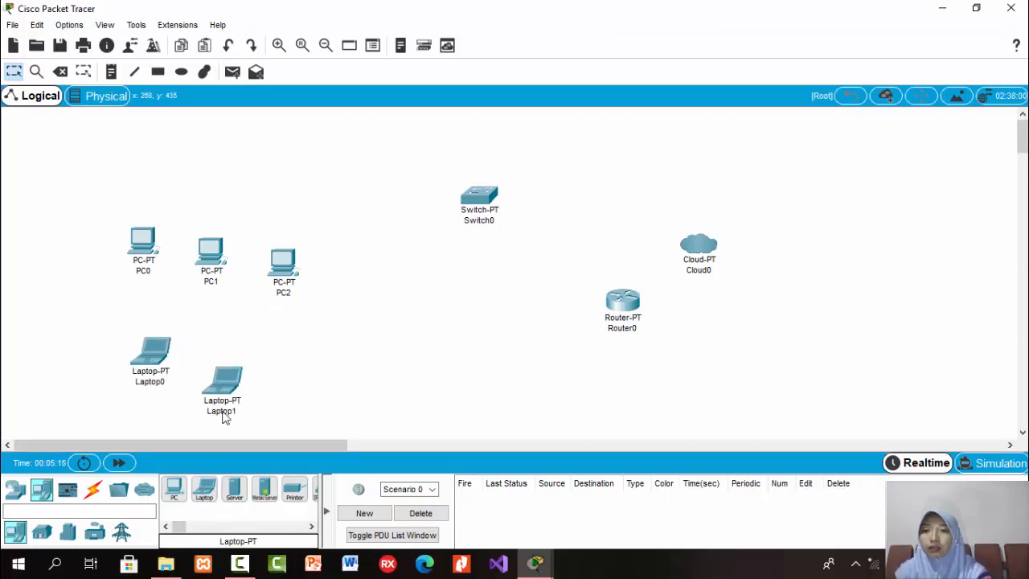
{"action": "left_click_drag", "start_coordinate": [207, 488], "coordinate": [280, 359]}
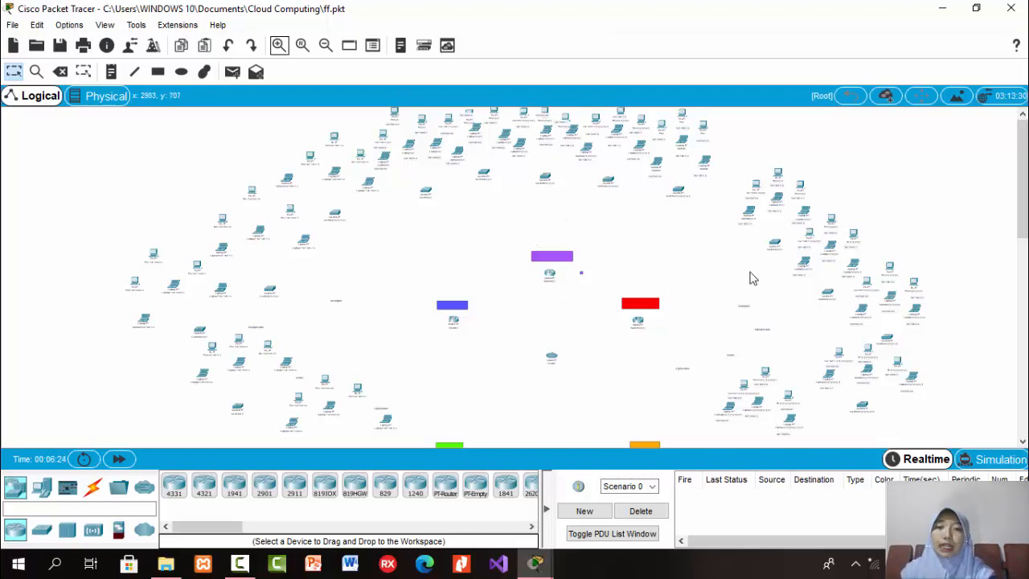
{"action": "left_click_drag", "start_coordinate": [1022, 204], "coordinate": [1022, 230]}
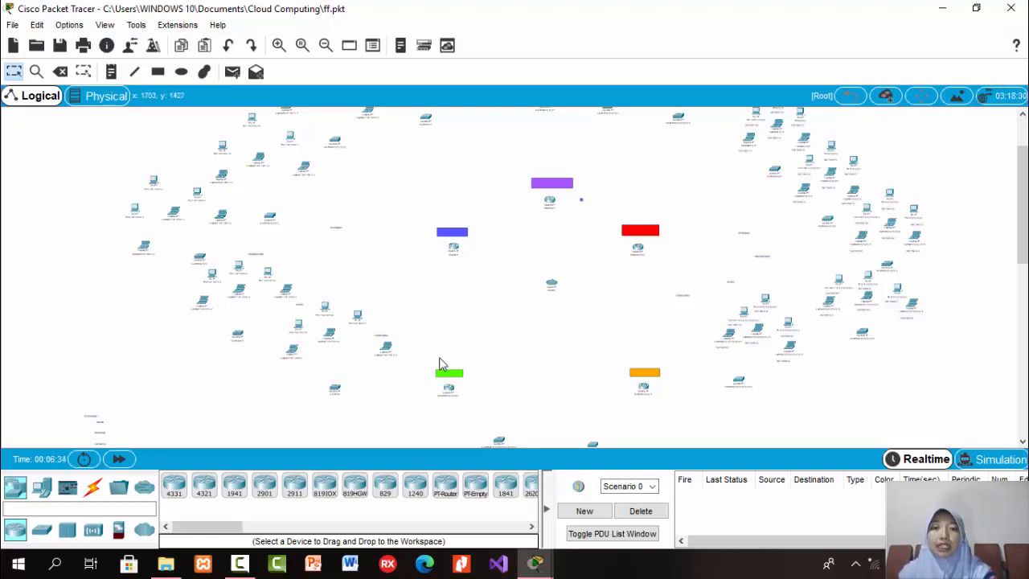
{"action": "left_click_drag", "start_coordinate": [689, 406], "coordinate": [675, 367]}
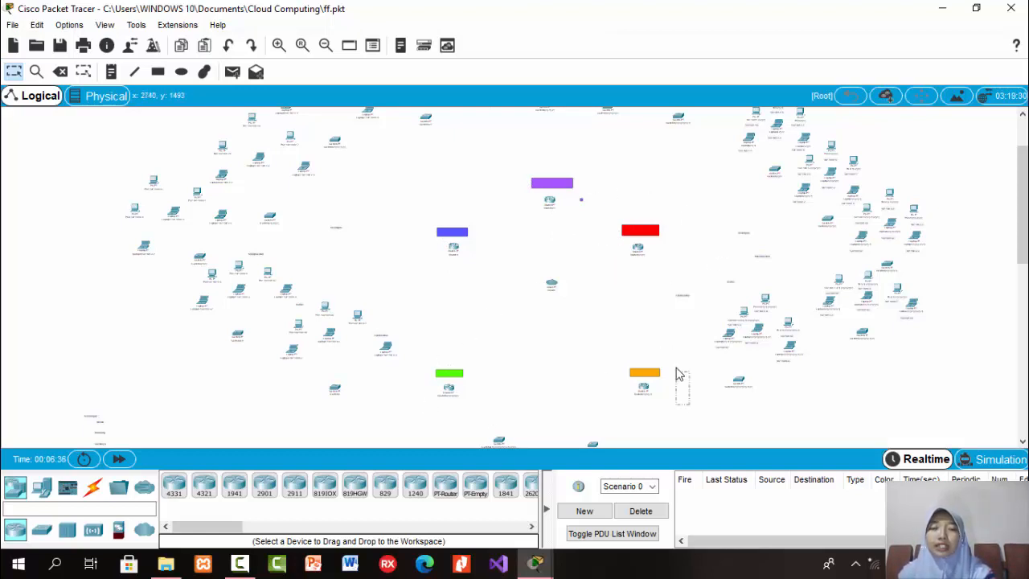
{"action": "left_click", "coordinate": [690, 434]}
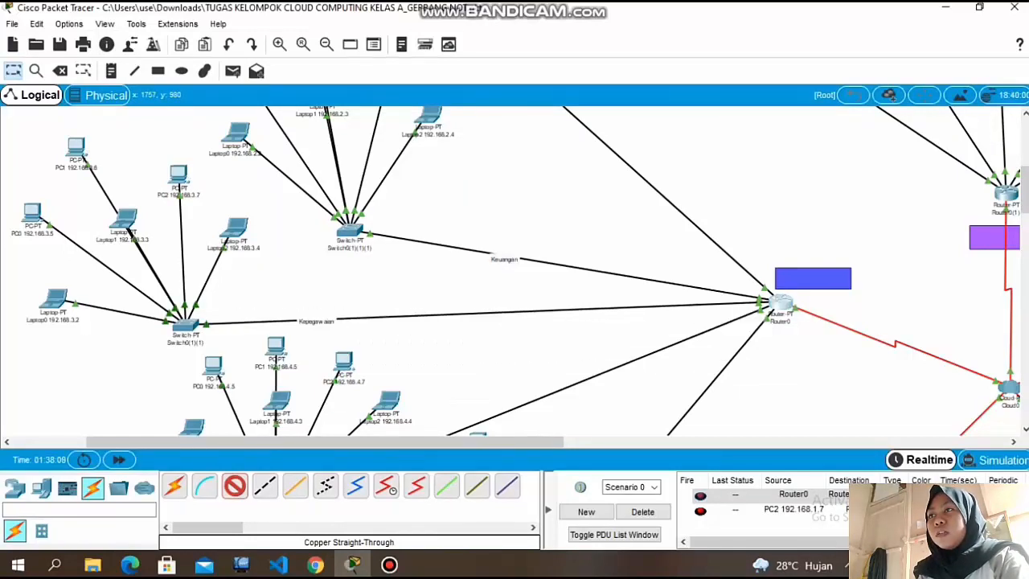
Connect Router0's FastEthernet7/0 port to FastEthernet8/1 on the Kepegawaian switch with a copper straight-through cable.
{"action": "left_click", "coordinate": [778, 304]}
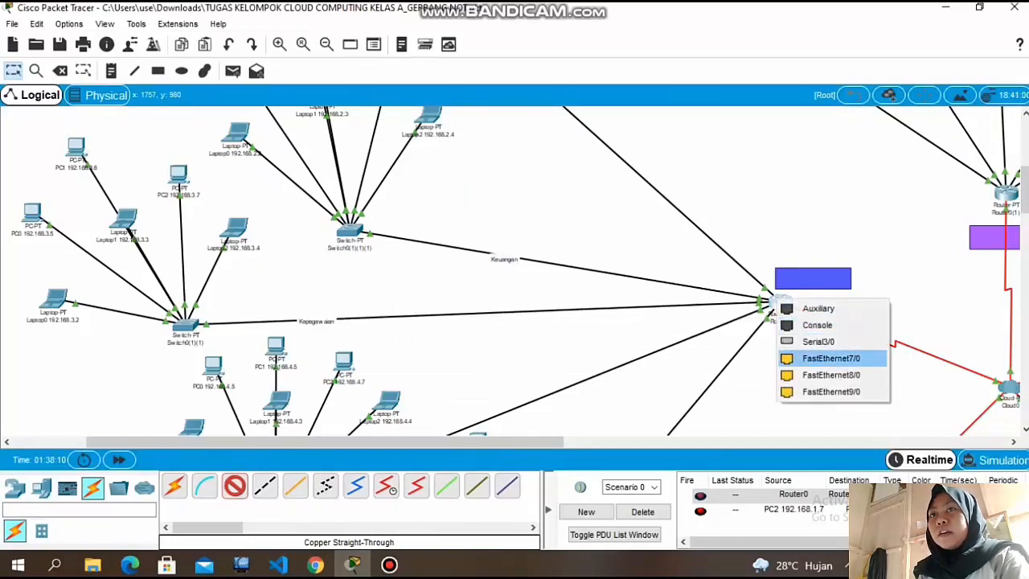
{"action": "left_click", "coordinate": [831, 358]}
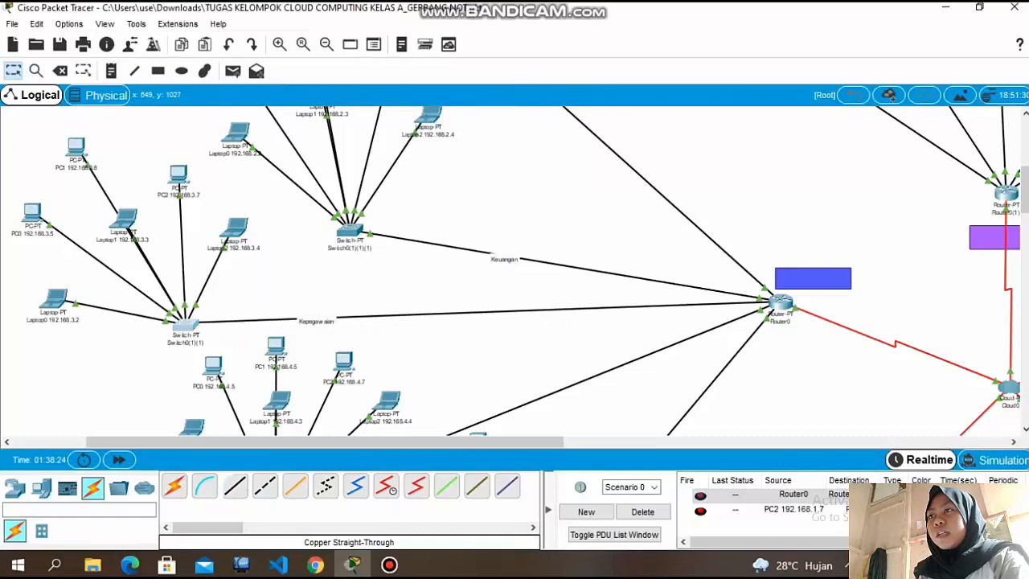
{"action": "left_click", "coordinate": [187, 325]}
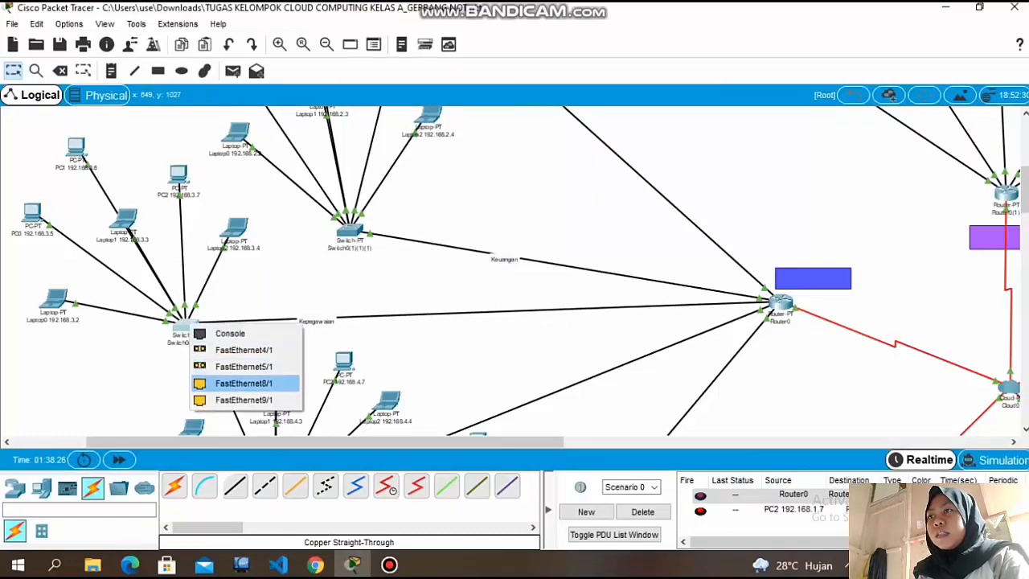
{"action": "left_click", "coordinate": [243, 382]}
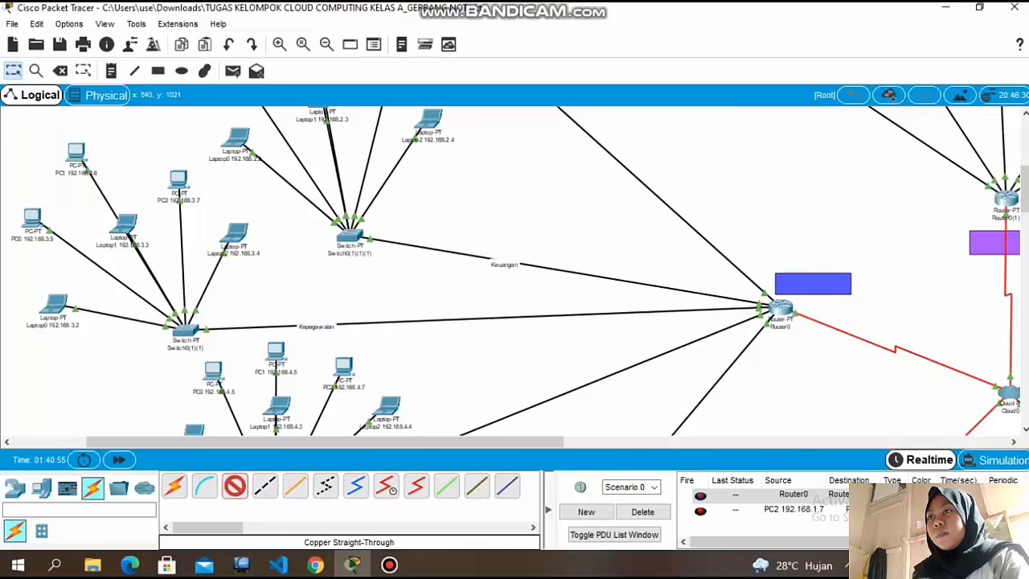
Connect the Kepegawaian switch by copper straight-through cable to FastEthernet0 on Laptop2 (192.168.3.4), using switch port FastEthernet9/1, and on PC2 (192.168.3.7).
{"action": "left_click", "coordinate": [185, 329]}
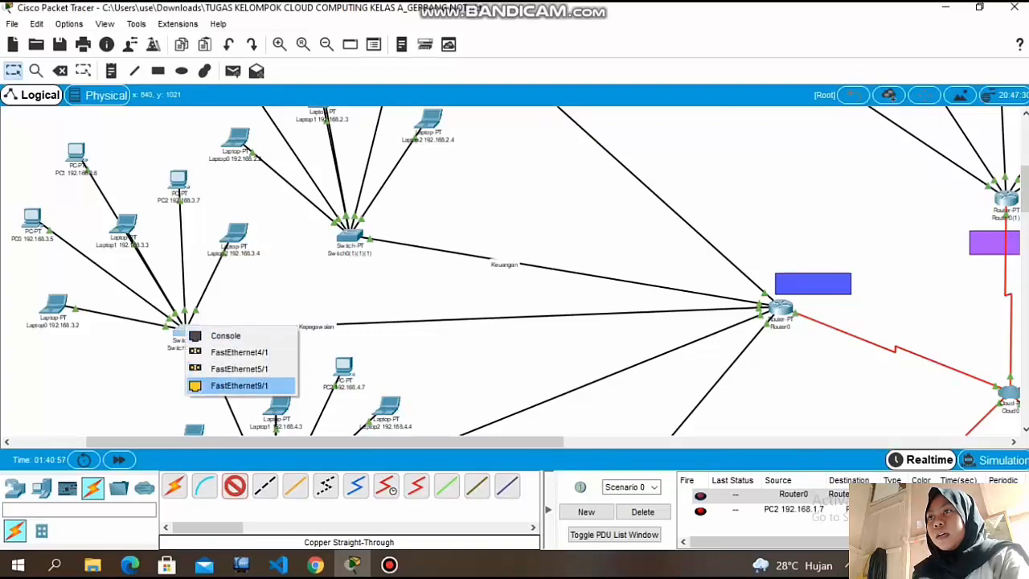
{"action": "left_click", "coordinate": [238, 385]}
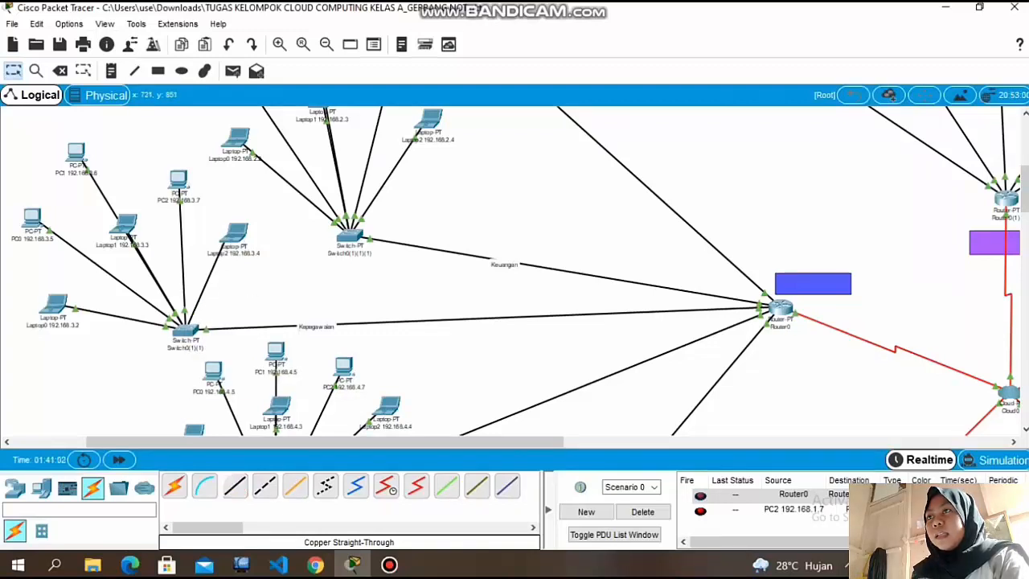
{"action": "left_click", "coordinate": [235, 235]}
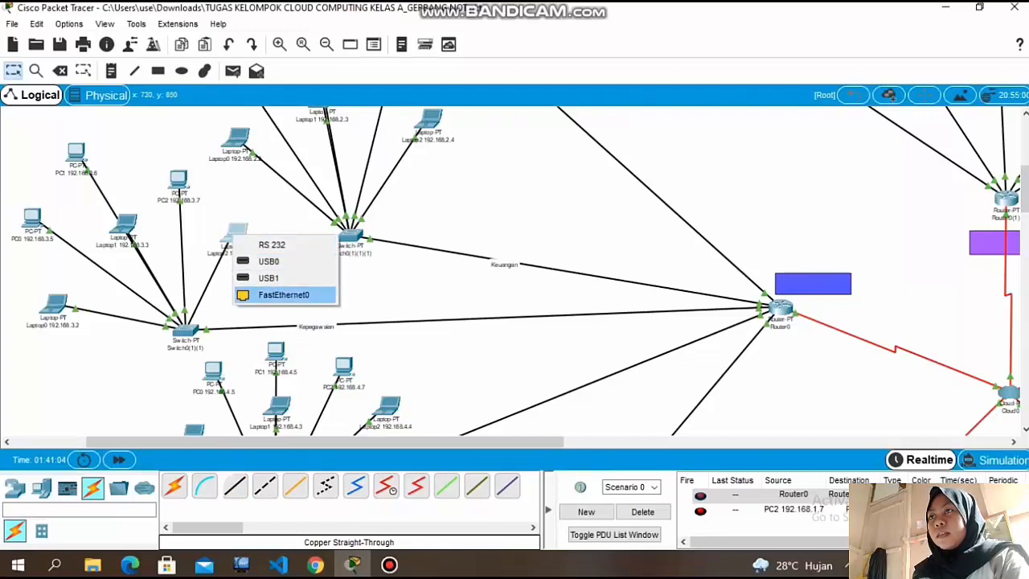
{"action": "left_click", "coordinate": [282, 294]}
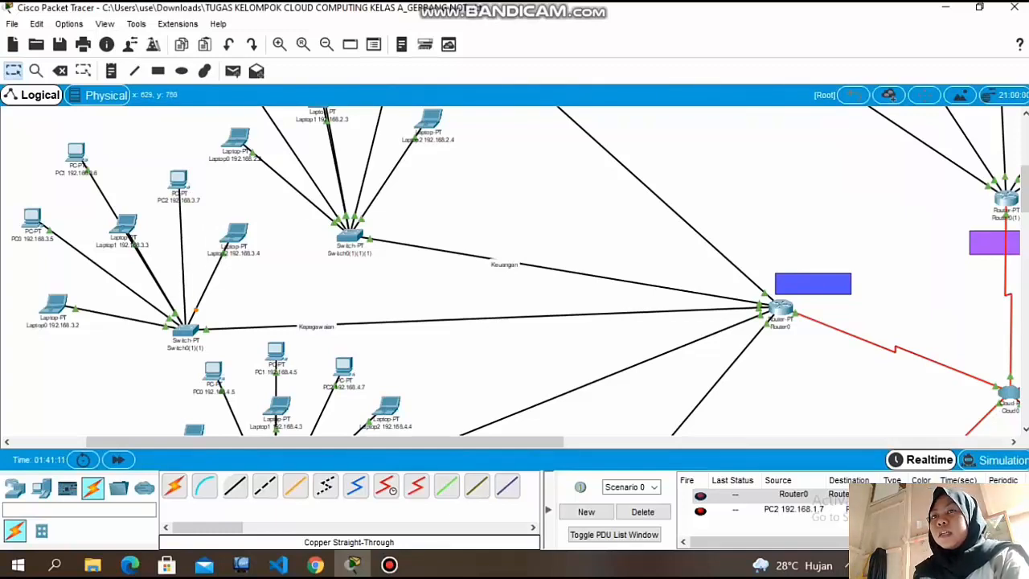
{"action": "left_click", "coordinate": [179, 181]}
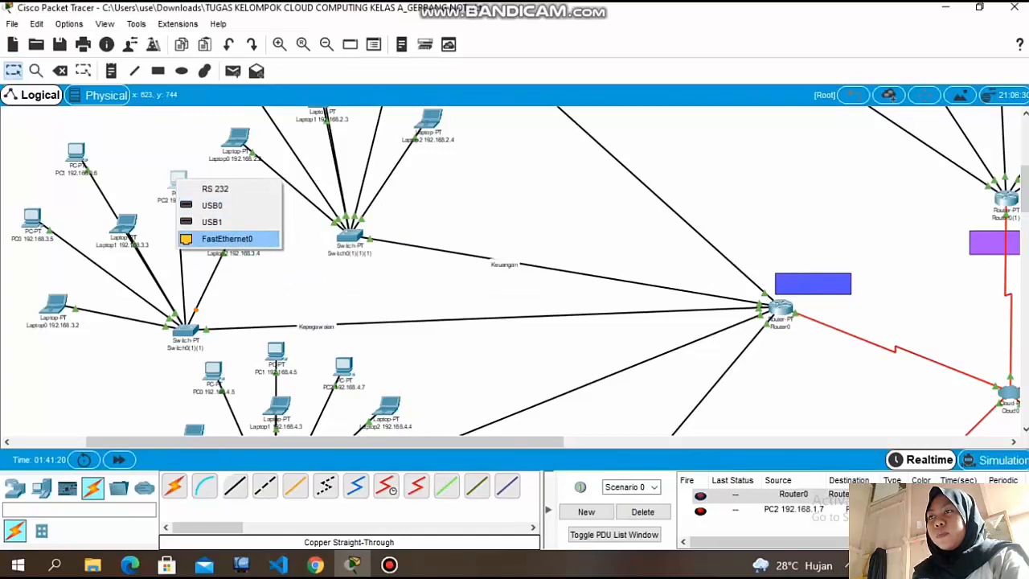
{"action": "left_click", "coordinate": [227, 239]}
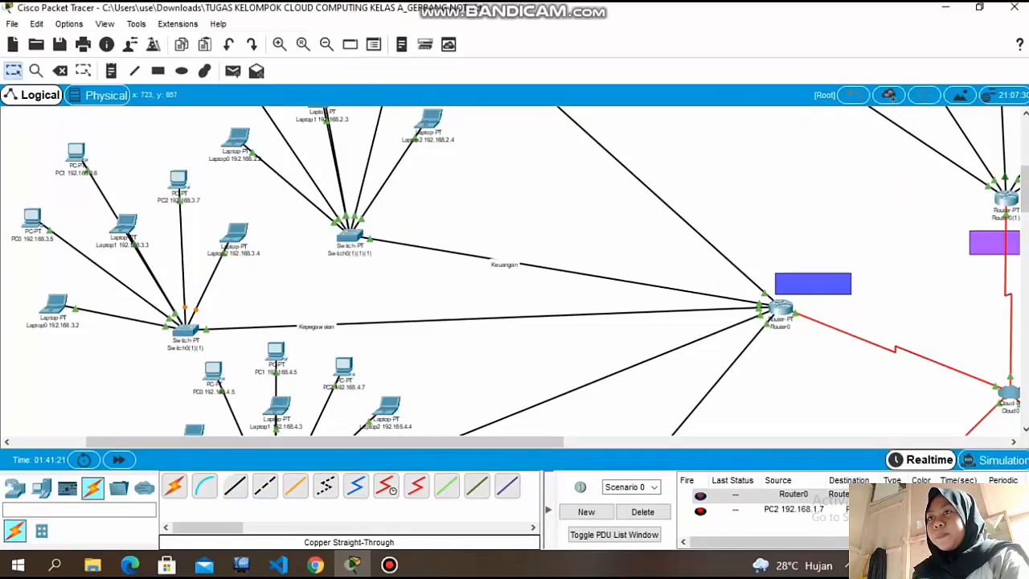
Connect Router0, beside the blue block, to Cloud0 with a serial cable on the router's Serial2/0 port.
{"action": "left_click_drag", "start_coordinate": [462, 442], "coordinate": [714, 442]}
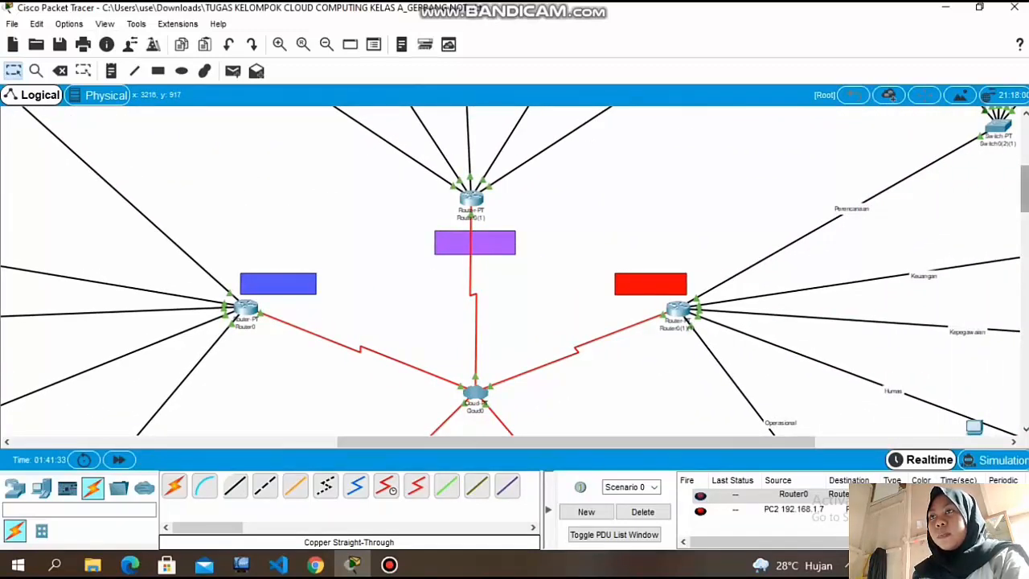
{"action": "scroll", "coordinate": [510, 271], "scroll_direction": "down", "scroll_amount": 5}
{"action": "scroll", "coordinate": [510, 270], "scroll_direction": "up", "scroll_amount": 1}
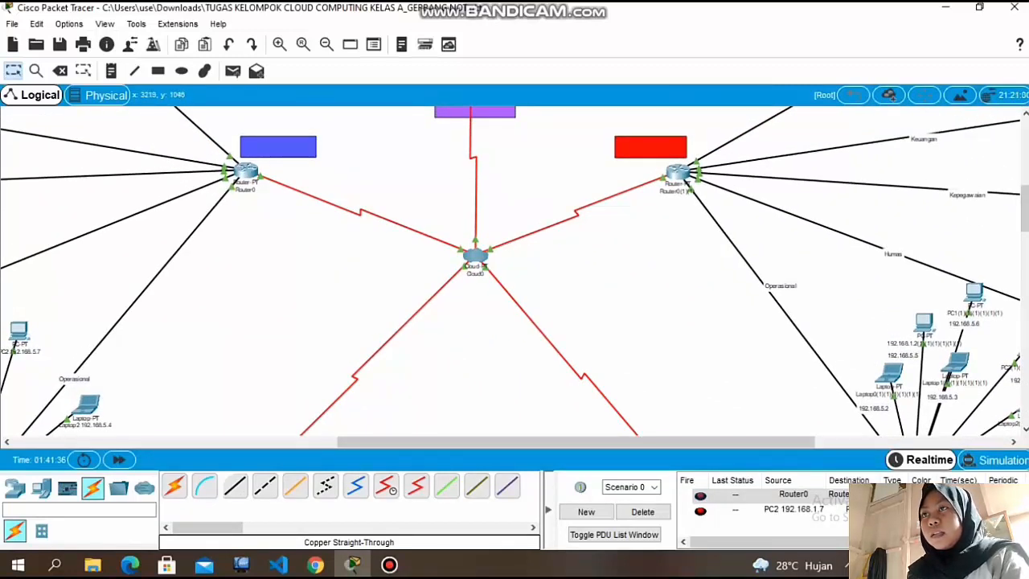
{"action": "scroll", "coordinate": [510, 271], "scroll_direction": "up", "scroll_amount": 1}
{"action": "mouse_move", "coordinate": [241, 215]}
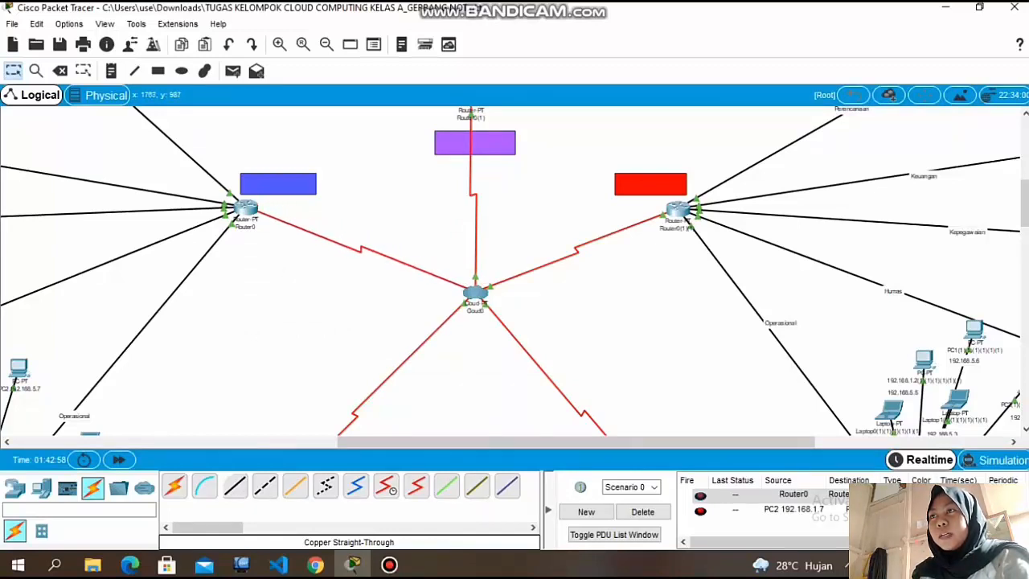
{"action": "left_click", "coordinate": [246, 211]}
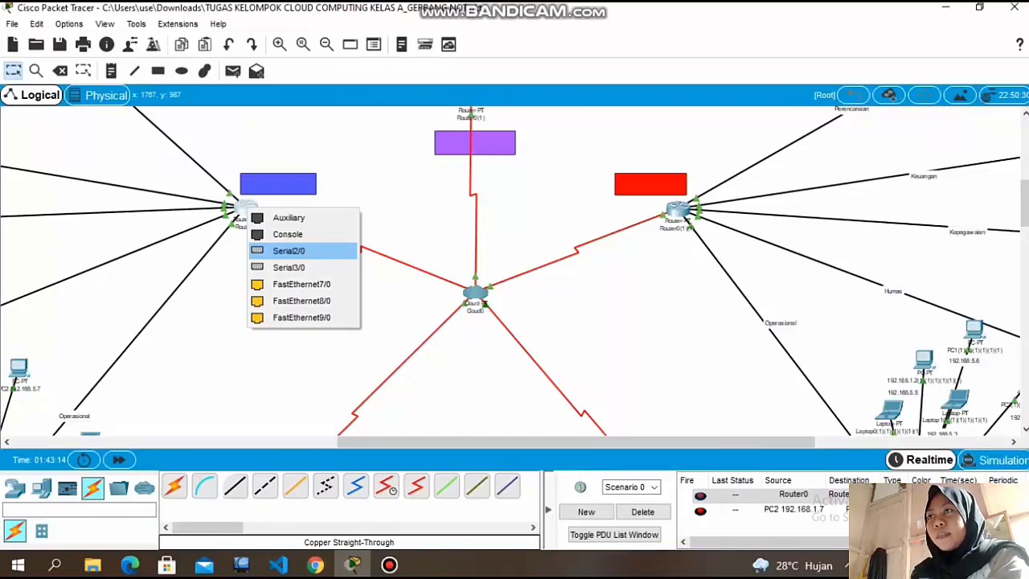
{"action": "left_click", "coordinate": [289, 250]}
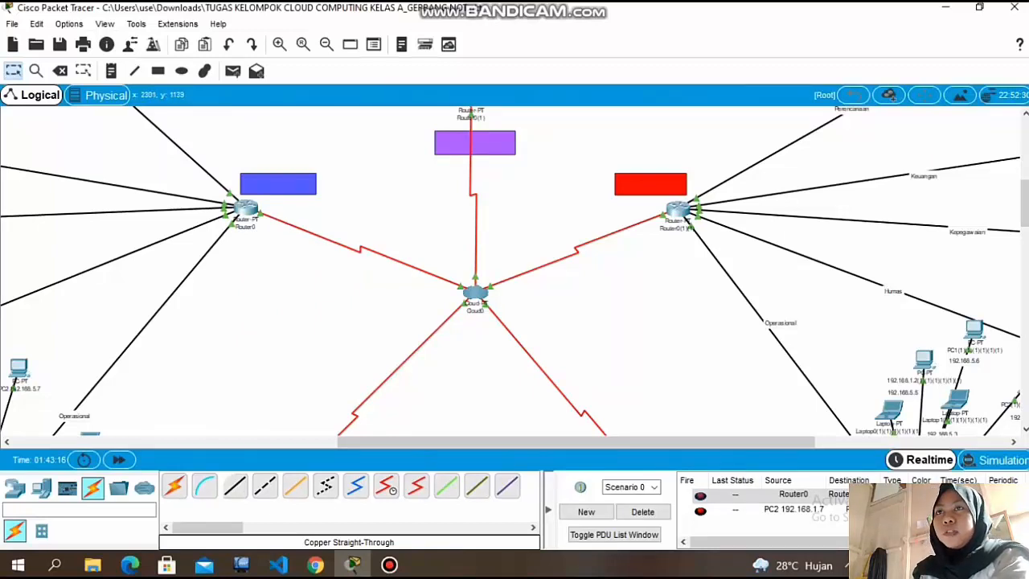
Look over the other routers' serial links to Cloud0 and the switch networks under the green and orange blocks.
{"action": "scroll", "coordinate": [1025, 201], "scroll_direction": "up", "scroll_amount": 1}
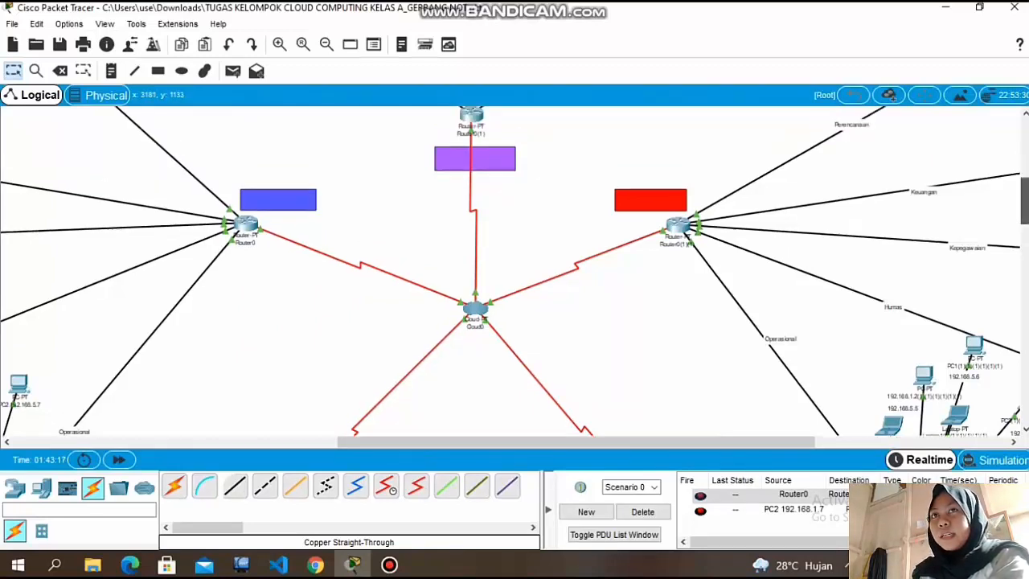
{"action": "scroll", "coordinate": [1024, 193], "scroll_direction": "up", "scroll_amount": 5}
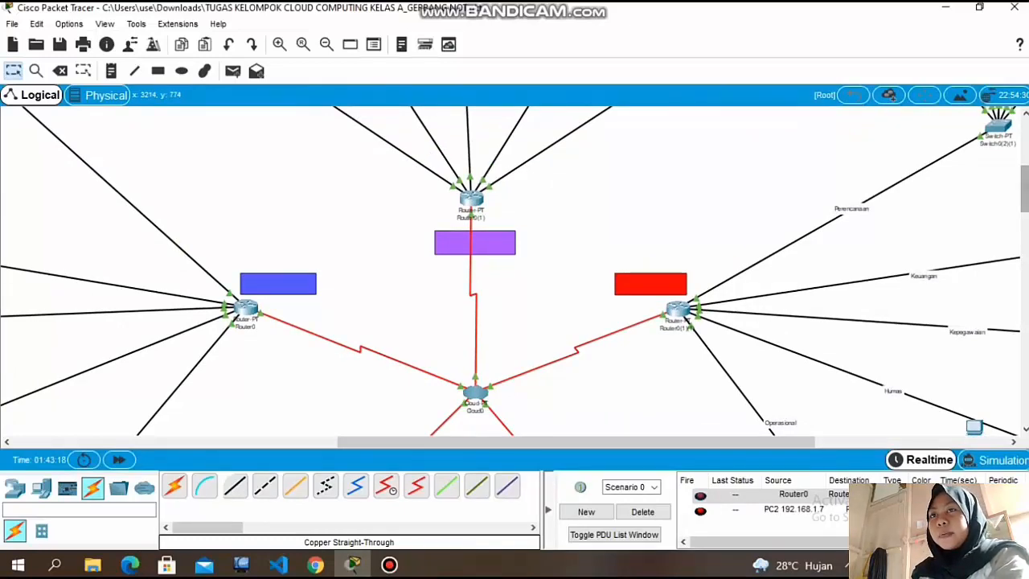
{"action": "scroll", "coordinate": [1025, 193], "scroll_direction": "down", "scroll_amount": 12}
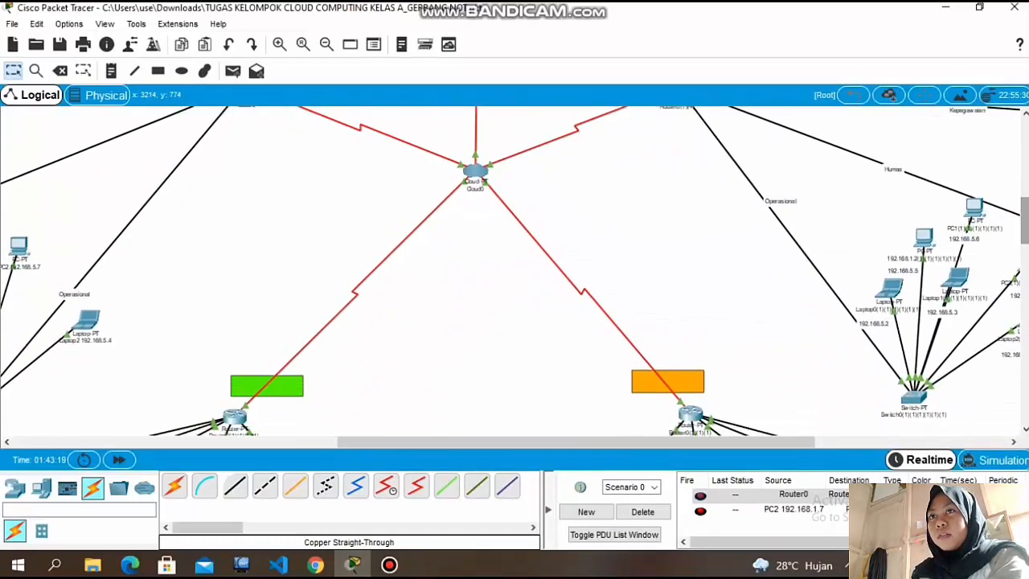
{"action": "scroll", "coordinate": [1025, 225], "scroll_direction": "down", "scroll_amount": 14}
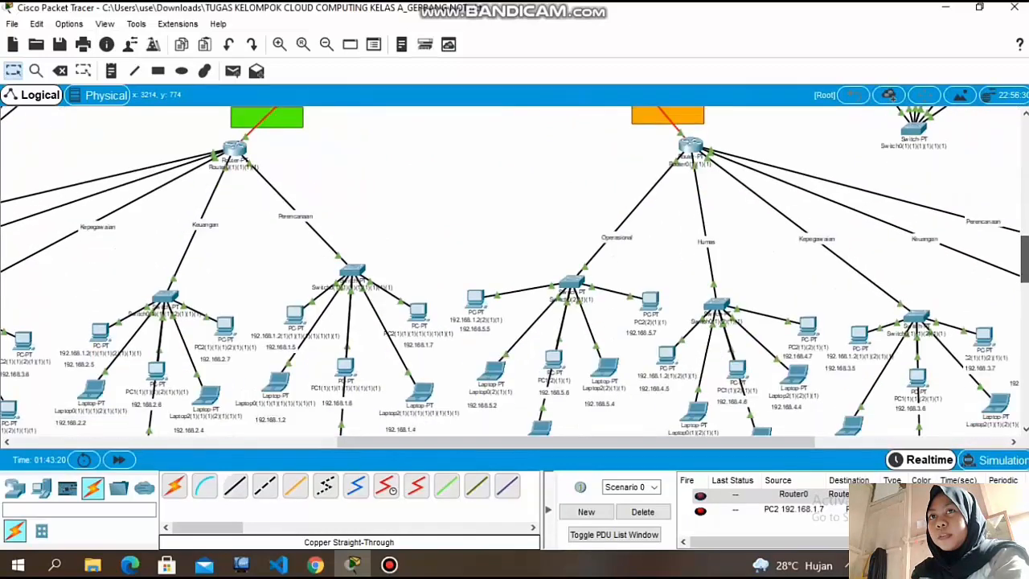
Look over the whole topology and the departmental switch networks above the purple block.
{"action": "left_click_drag", "start_coordinate": [1025, 259], "coordinate": [1024, 200]}
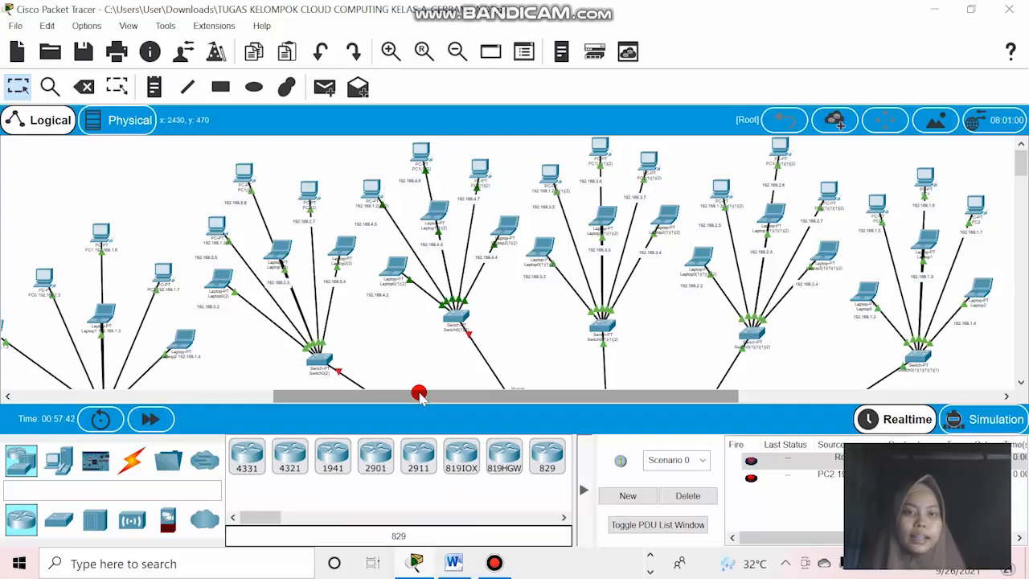
{"action": "left_click", "coordinate": [457, 51]}
{"action": "left_click", "coordinate": [457, 51]}
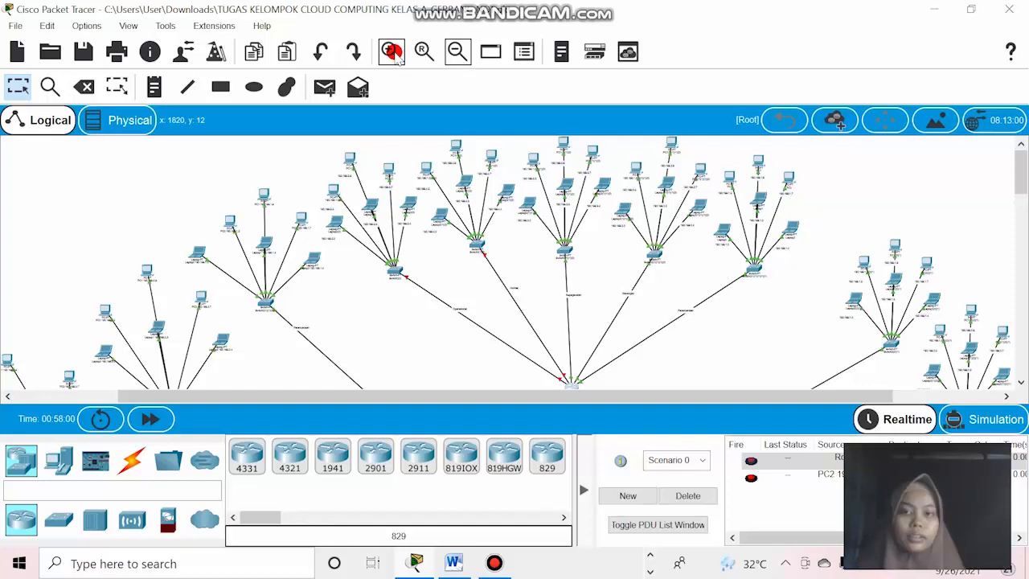
{"action": "left_click", "coordinate": [460, 52]}
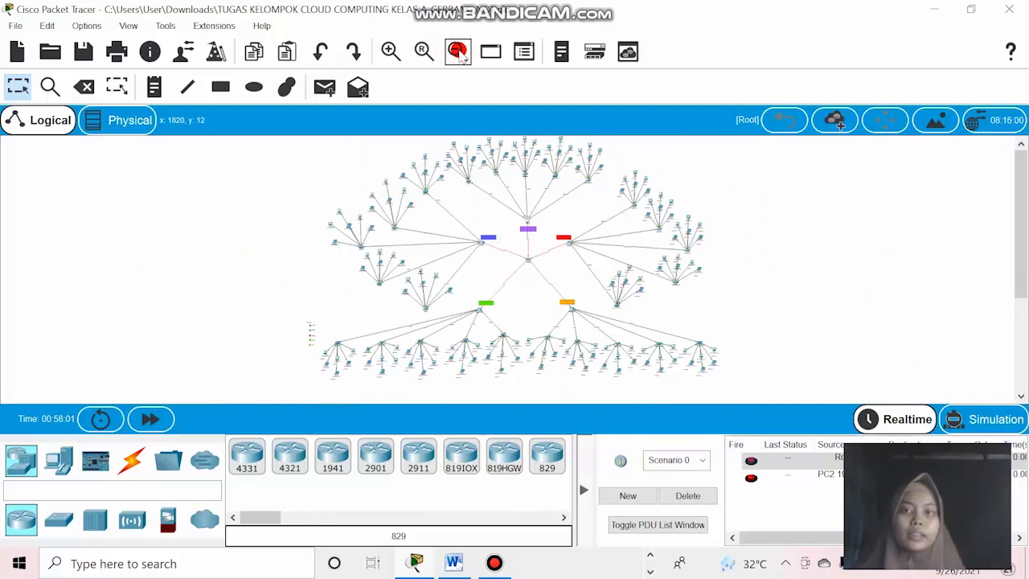
{"action": "left_click", "coordinate": [391, 51]}
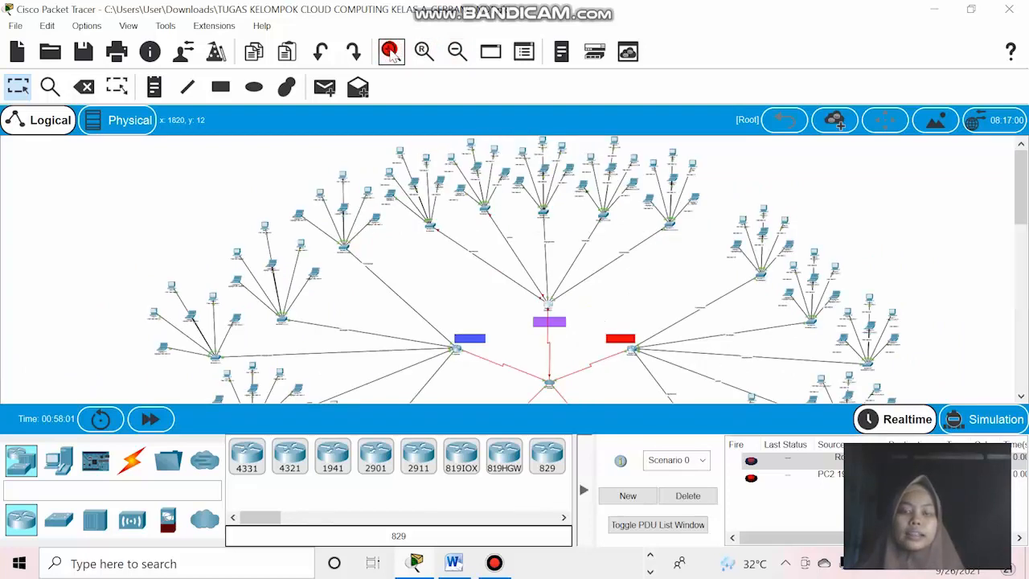
{"action": "left_click", "coordinate": [391, 52]}
{"action": "left_click", "coordinate": [390, 51]}
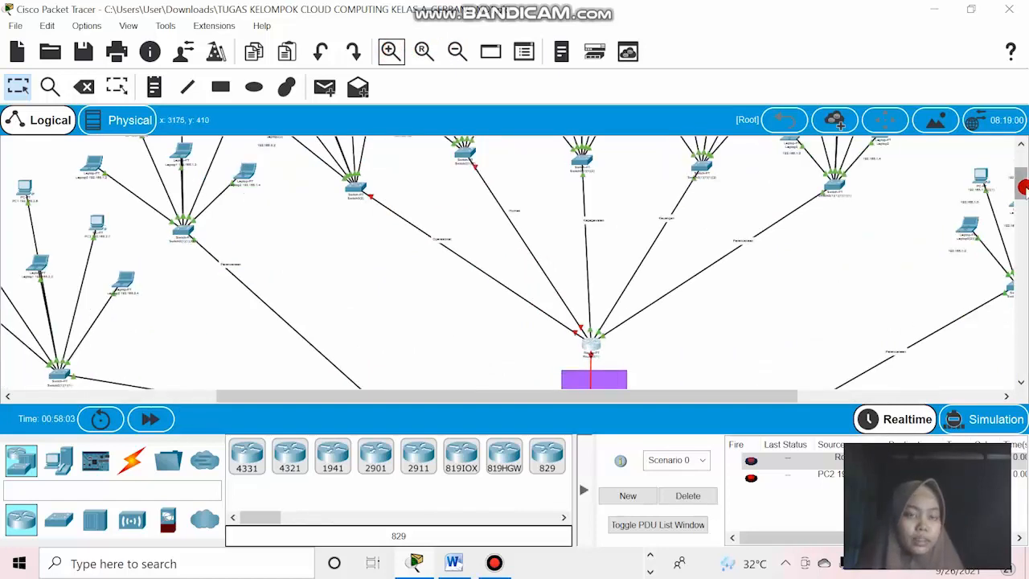
{"action": "left_click_drag", "start_coordinate": [1022, 187], "coordinate": [1020, 169]}
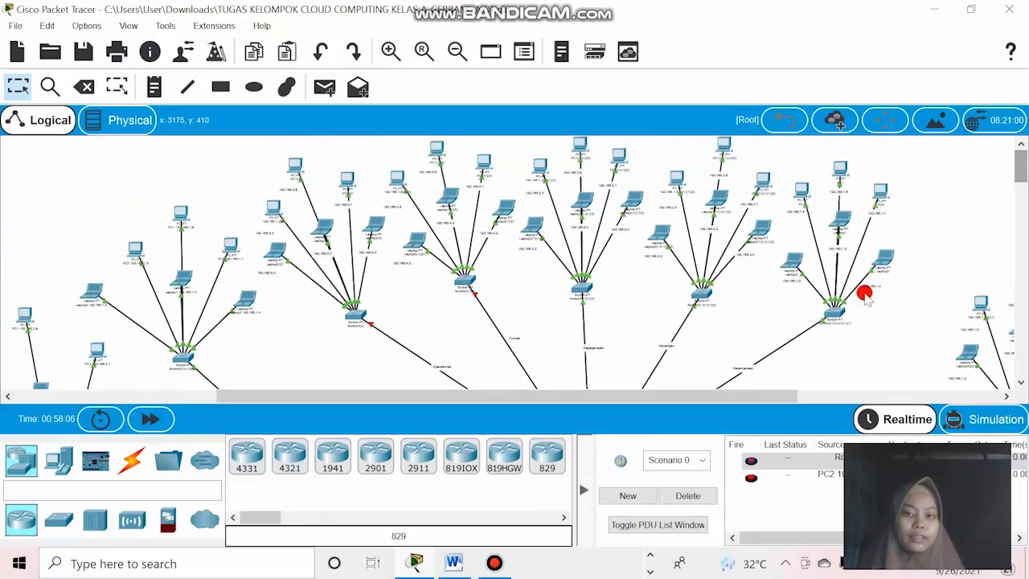
{"action": "left_click_drag", "start_coordinate": [726, 394], "coordinate": [854, 394]}
Examine the Perencanaan switch network above the purple block, including its link, PCs, laptops and their IP address labels.
{"action": "left_click", "coordinate": [388, 53]}
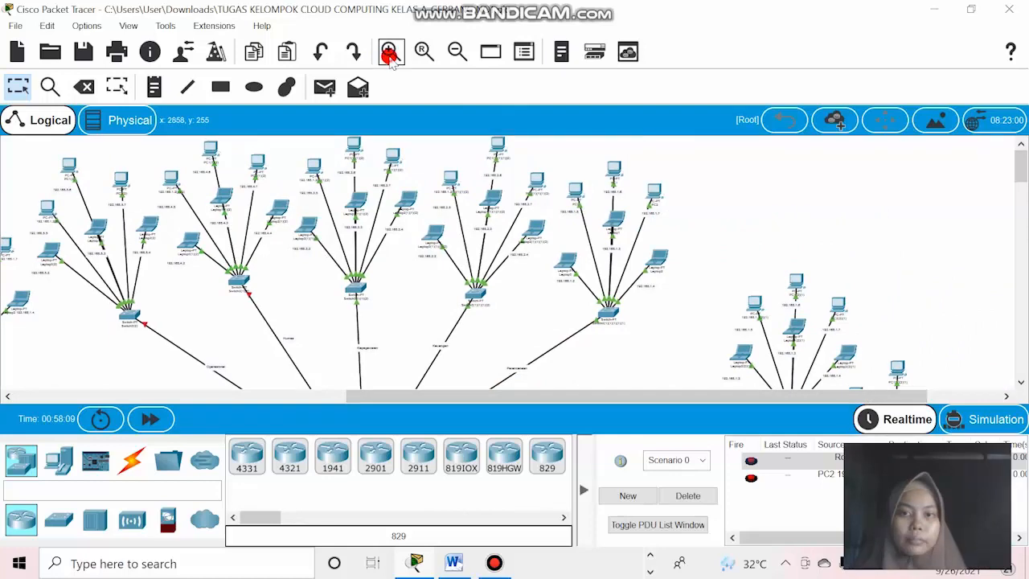
{"action": "left_click", "coordinate": [388, 53]}
{"action": "left_click", "coordinate": [389, 53]}
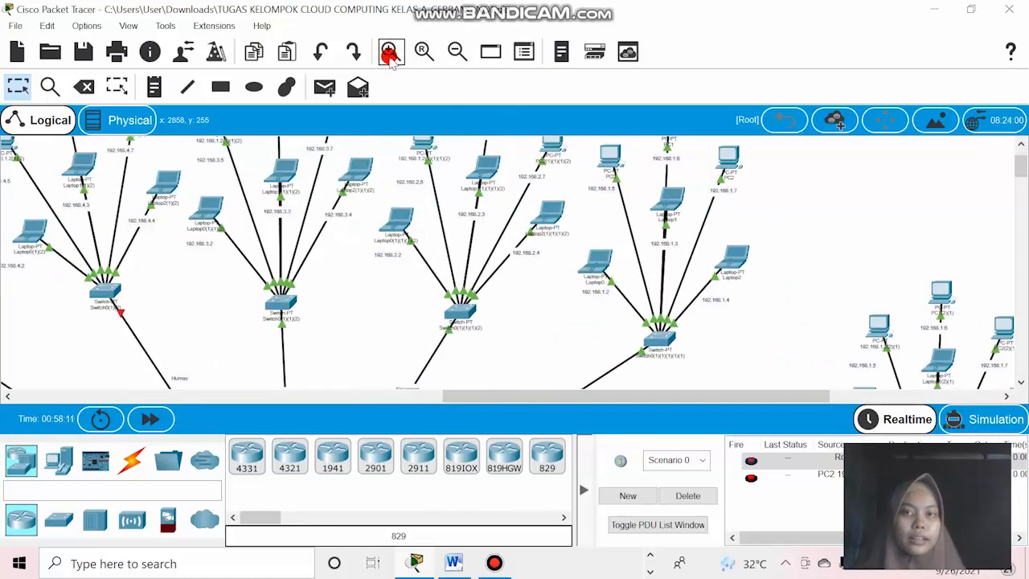
{"action": "left_click", "coordinate": [389, 61]}
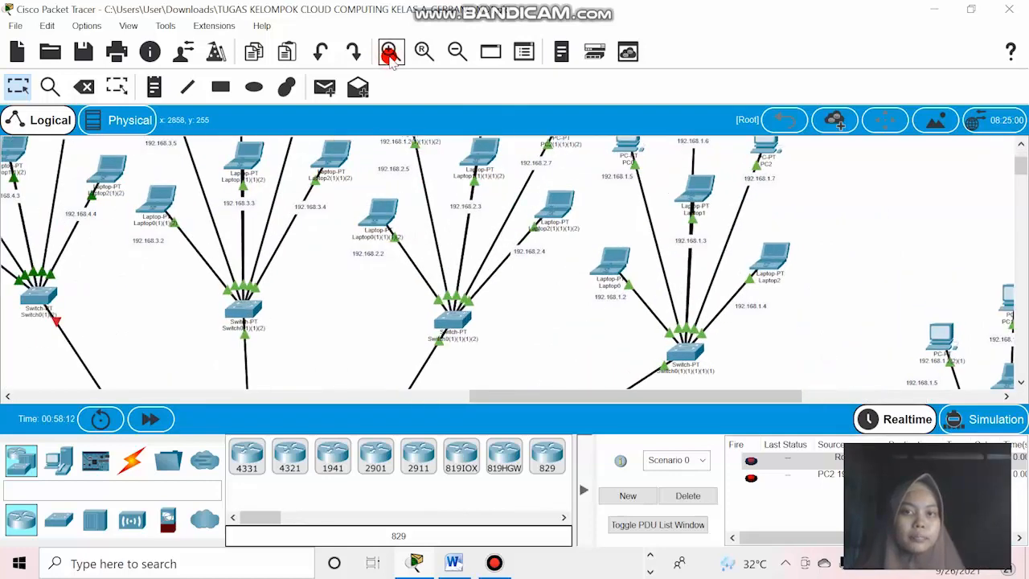
{"action": "left_click", "coordinate": [390, 61]}
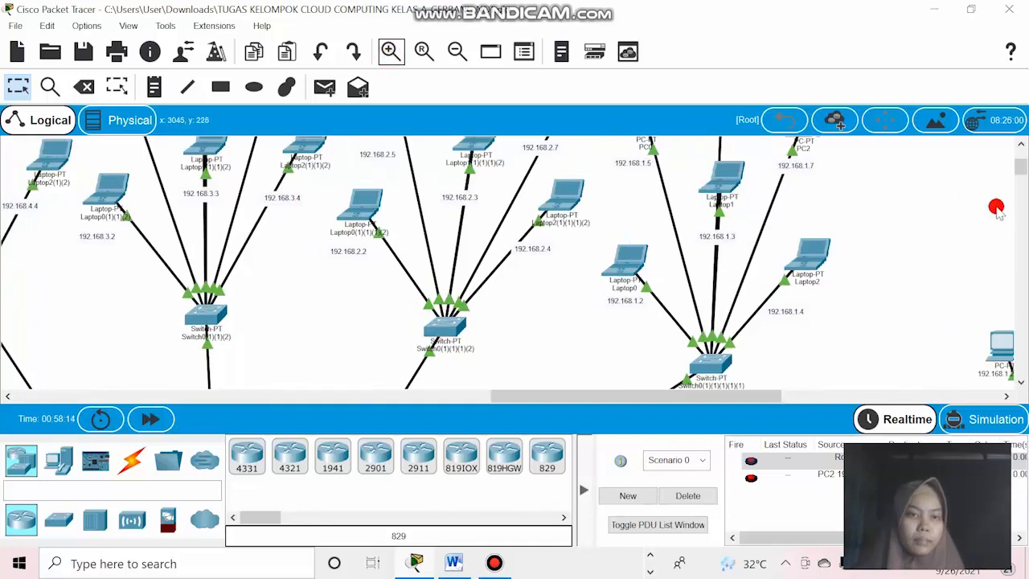
{"action": "left_click", "coordinate": [1022, 168]}
{"action": "left_click_drag", "start_coordinate": [1022, 168], "coordinate": [1023, 165]}
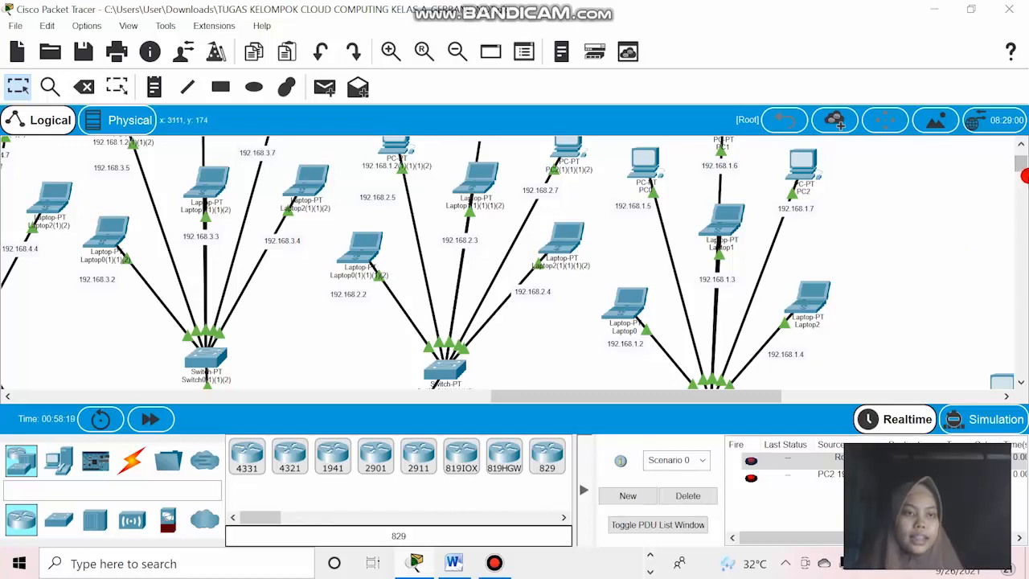
{"action": "left_click_drag", "start_coordinate": [1020, 169], "coordinate": [1021, 178]}
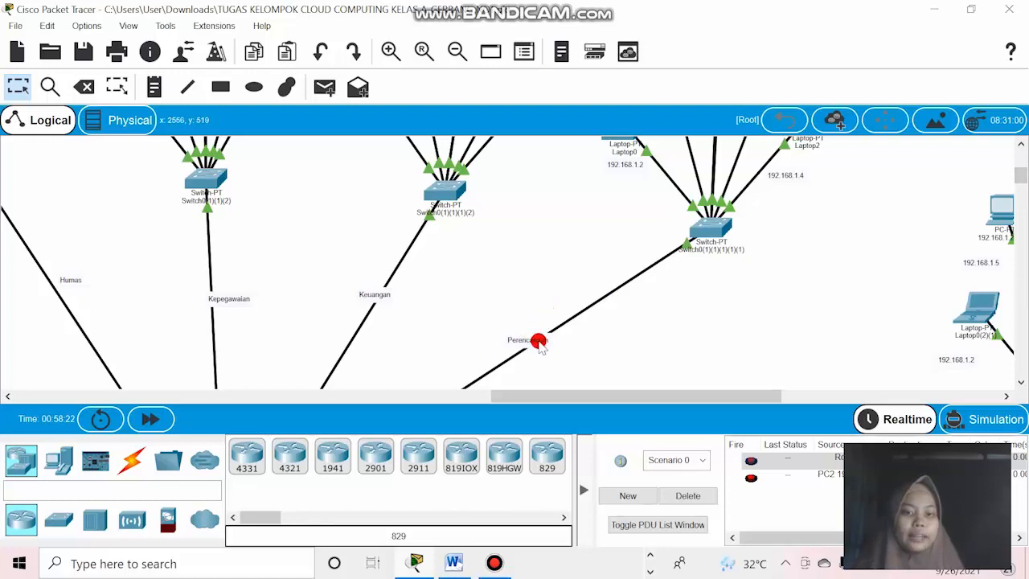
{"action": "left_click_drag", "start_coordinate": [1017, 188], "coordinate": [1022, 165]}
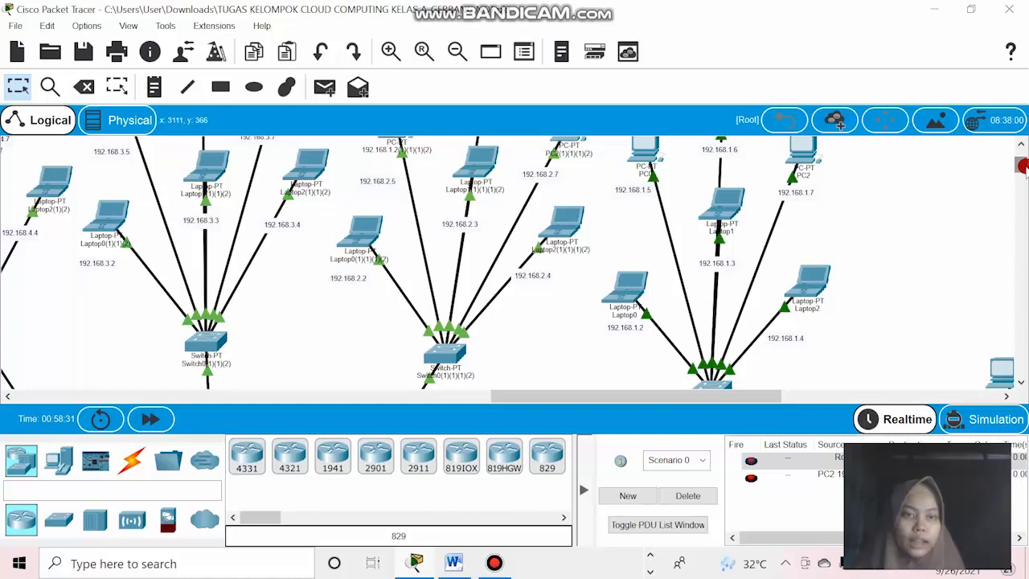
{"action": "mouse_move", "coordinate": [1023, 166]}
{"action": "left_mouse_down"}
{"action": "mouse_move", "coordinate": [1022, 177]}
{"action": "mouse_move", "coordinate": [1022, 161]}
{"action": "left_mouse_up"}
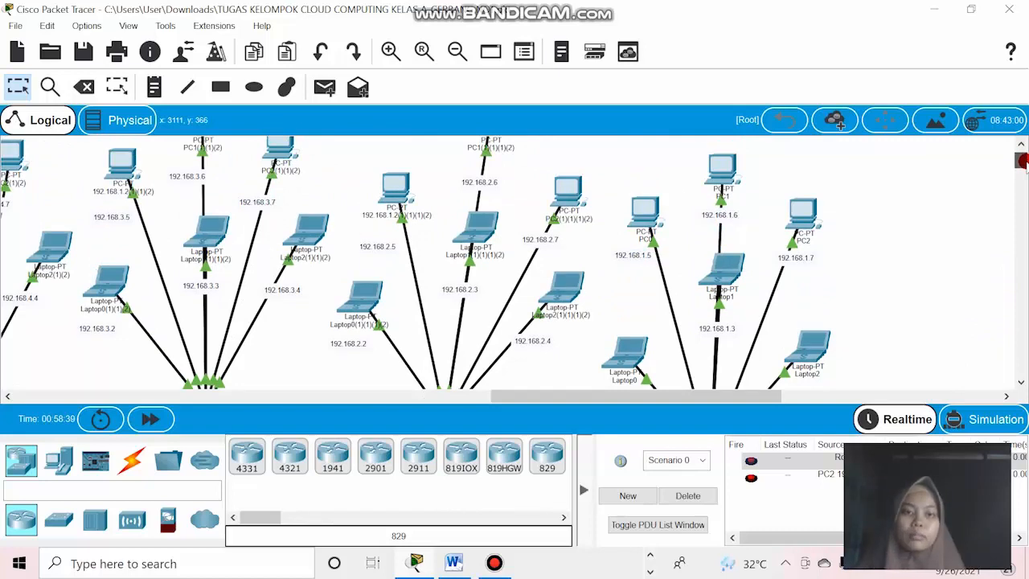
{"action": "left_click_drag", "start_coordinate": [1022, 160], "coordinate": [1023, 167]}
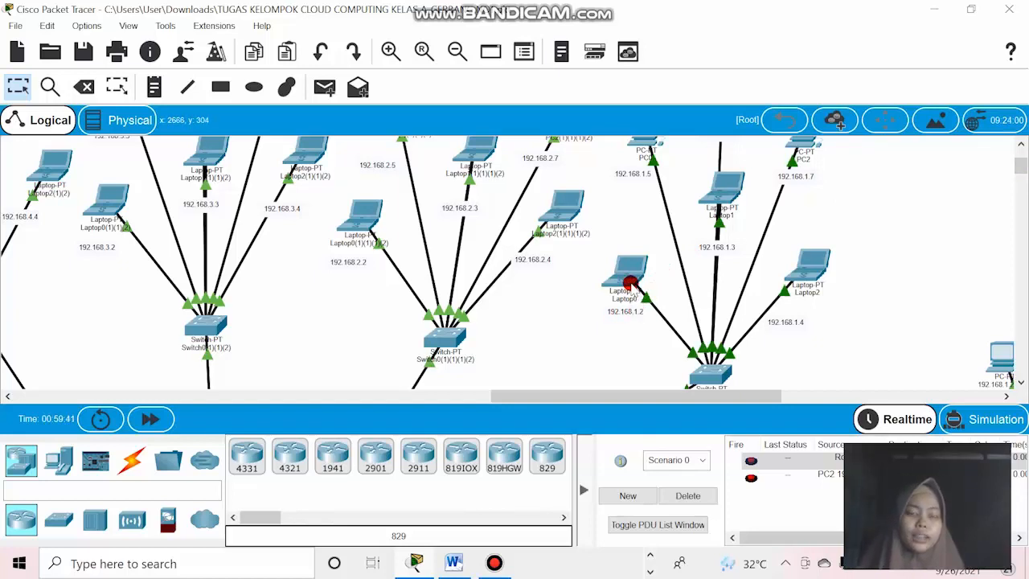
Give Laptop0 in the Perencanaan network the static IPv4 address 192.168.2.1 with subnet mask 255.255.255.0.
{"action": "mouse_move", "coordinate": [630, 275]}
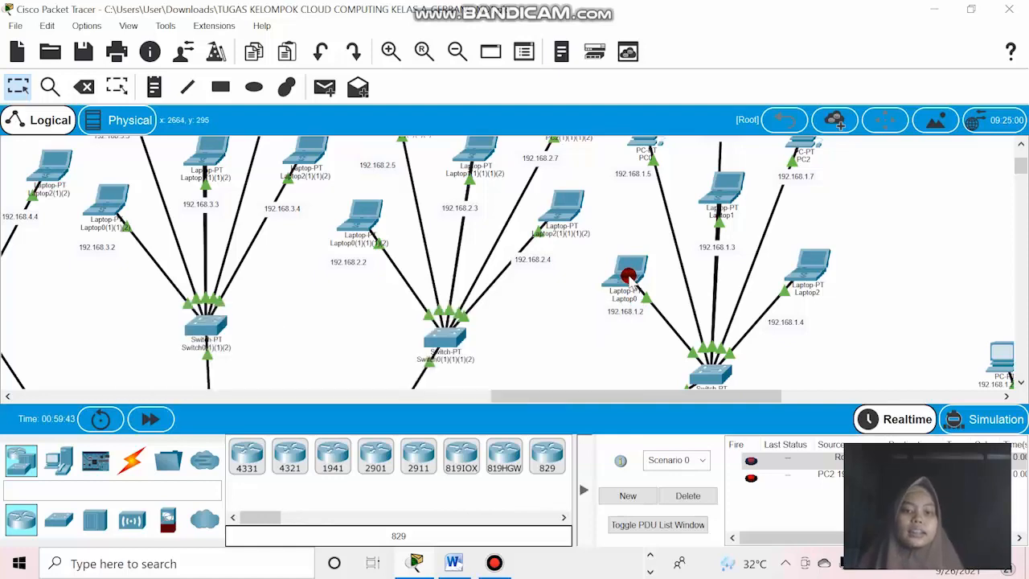
{"action": "left_click", "coordinate": [630, 276]}
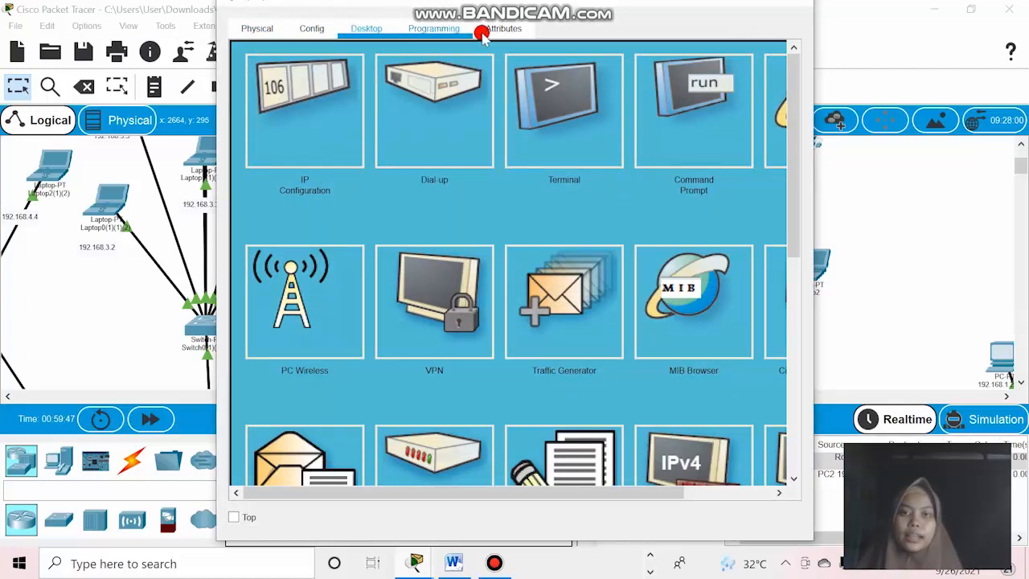
{"action": "left_click", "coordinate": [329, 97]}
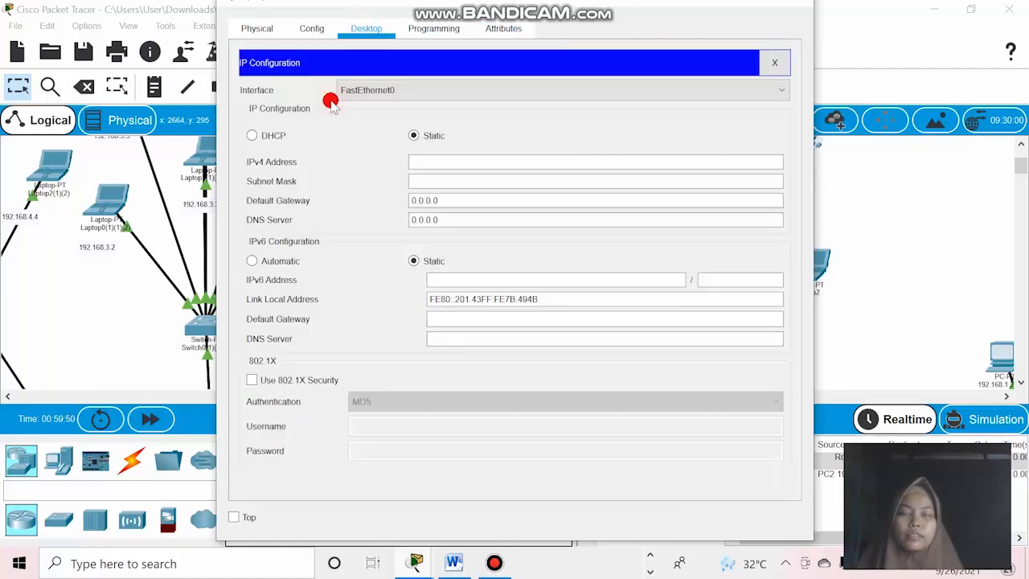
{"action": "left_click", "coordinate": [439, 160]}
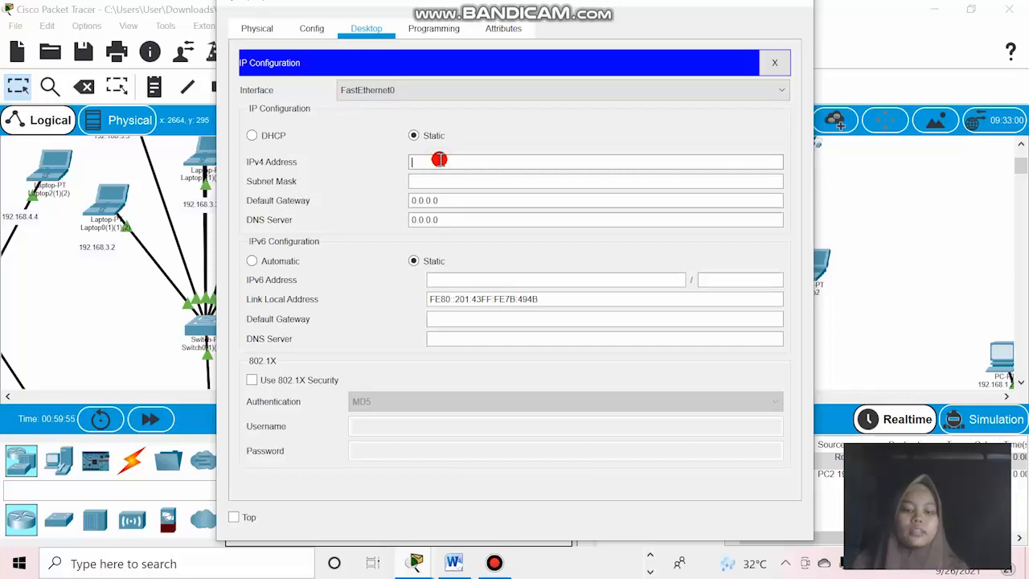
{"action": "type", "text": "192"}
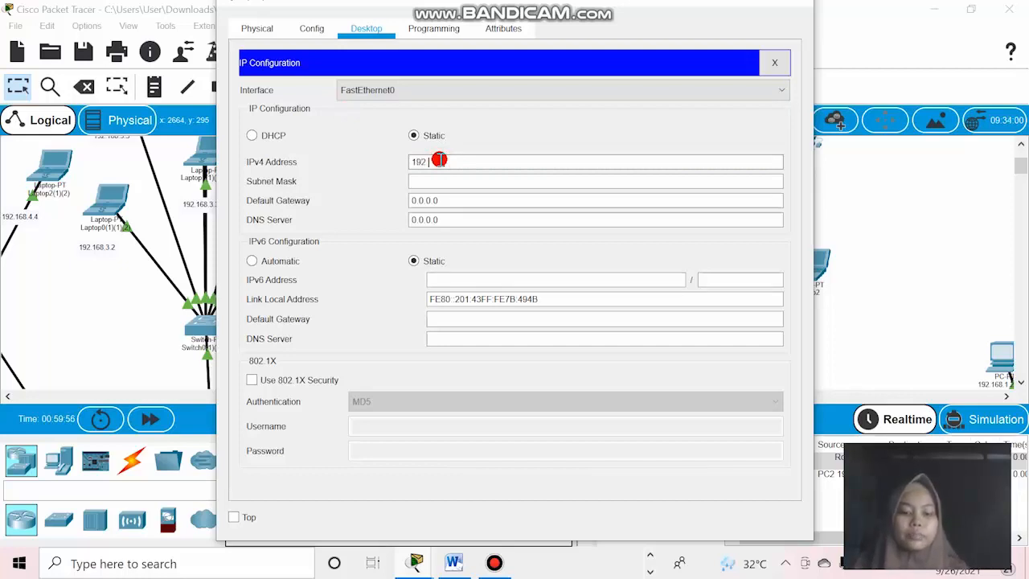
{"action": "type", "text": ".1"}
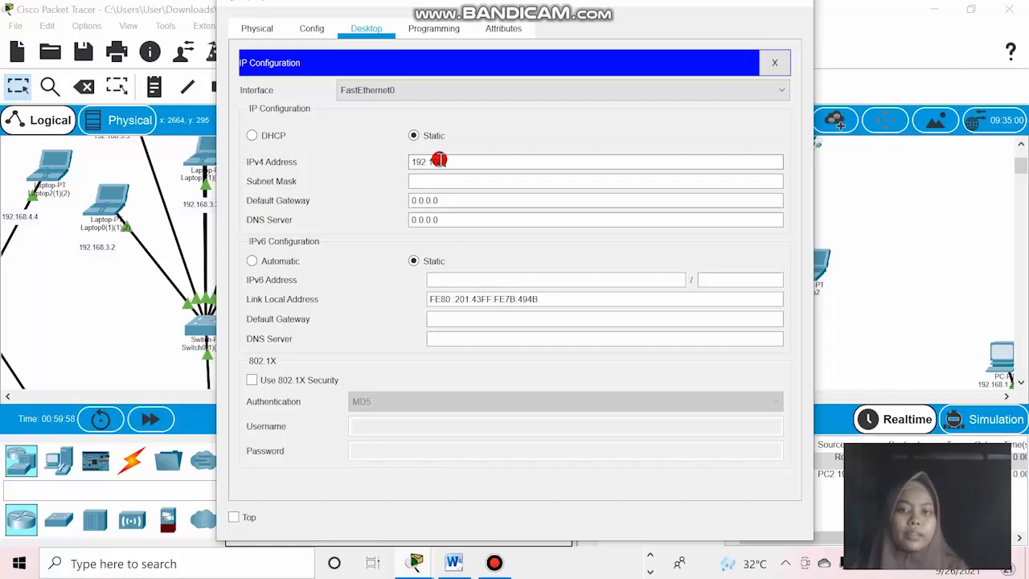
{"action": "type", "text": "68."}
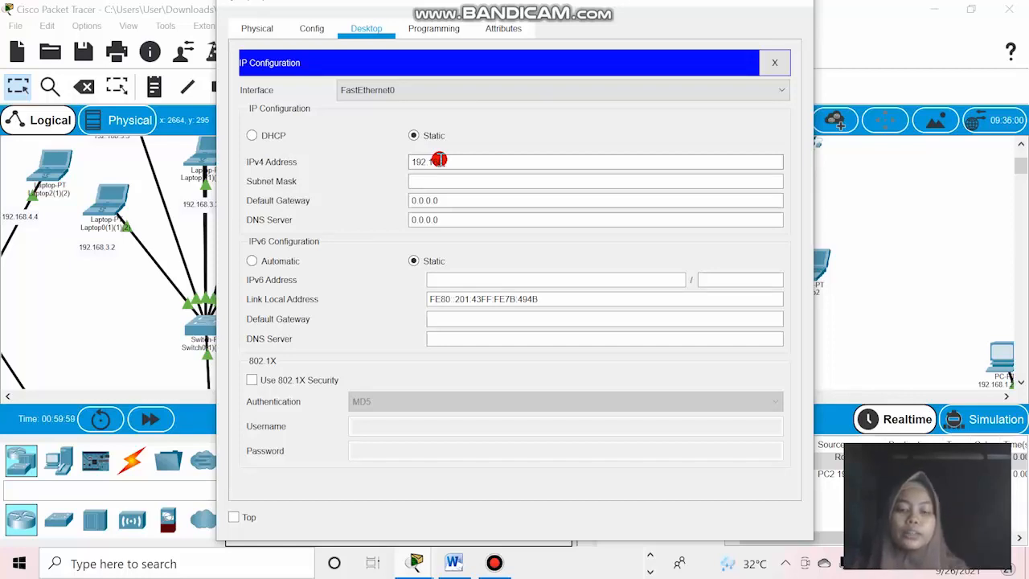
{"action": "type", "text": "2.1"}
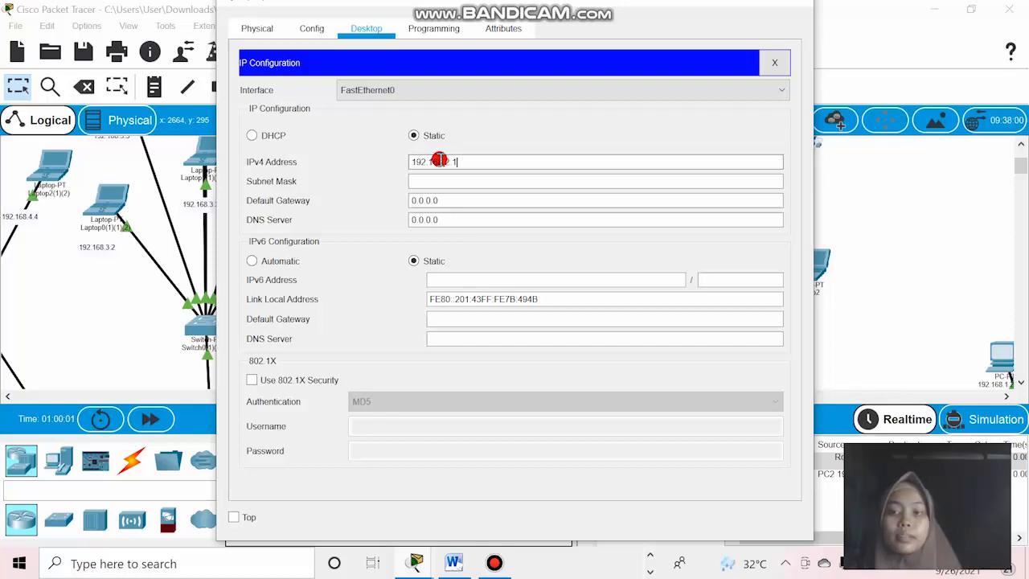
{"action": "left_click", "coordinate": [443, 183]}
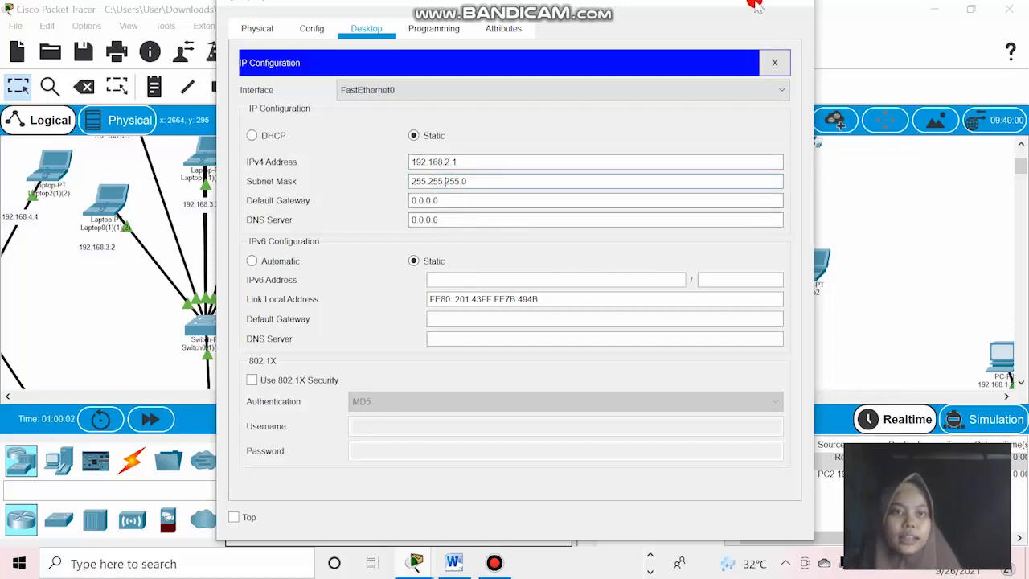
Set Laptop0's default gateway to 192.168.1.1 and close its configuration window.
{"action": "left_click_drag", "start_coordinate": [649, 7], "coordinate": [473, 20]}
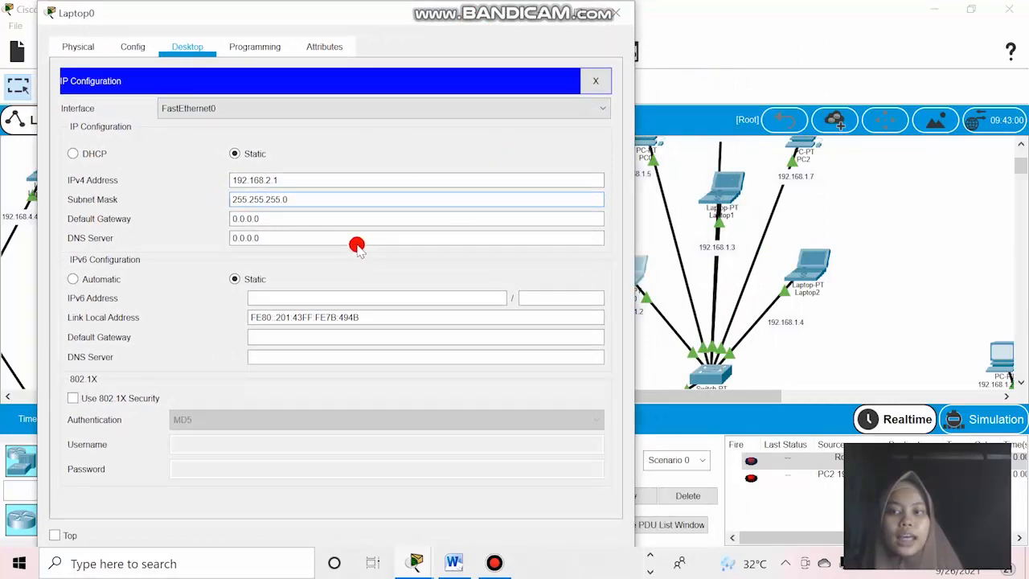
{"action": "left_click_drag", "start_coordinate": [349, 20], "coordinate": [292, 80]}
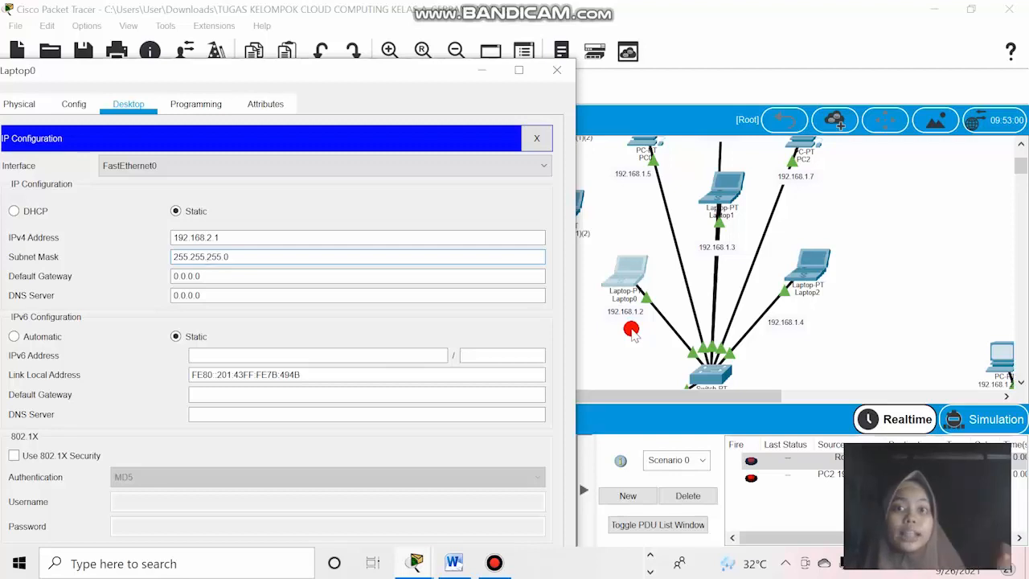
{"action": "left_click", "coordinate": [237, 279]}
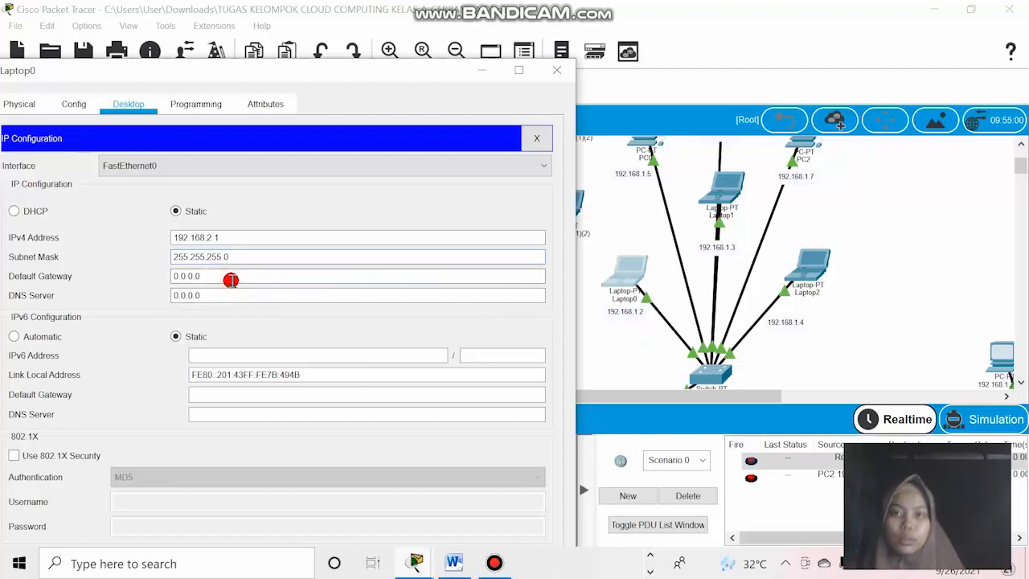
{"action": "left_click_drag", "start_coordinate": [231, 280], "coordinate": [137, 283]}
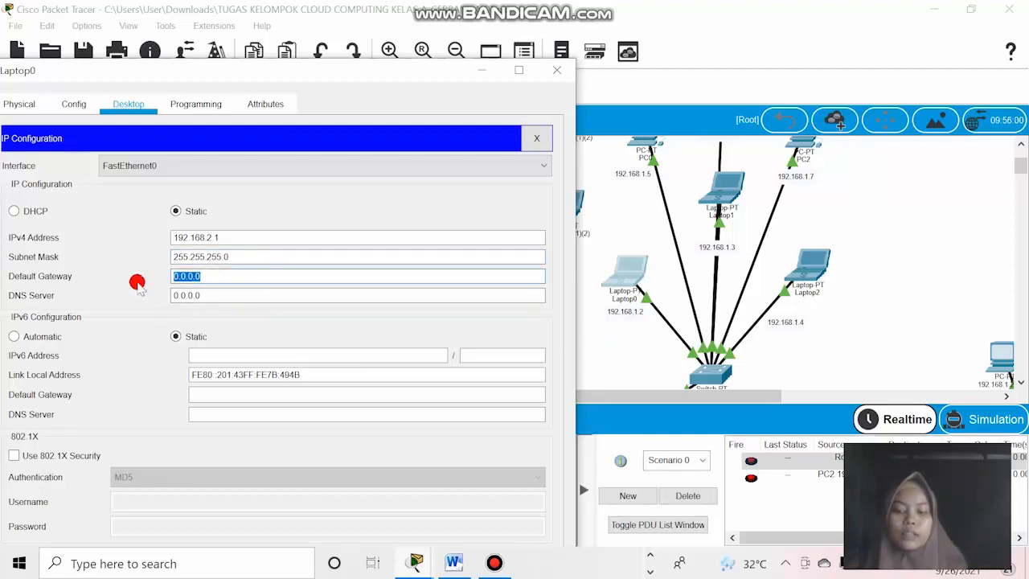
{"action": "type", "text": "192.168.1.1"}
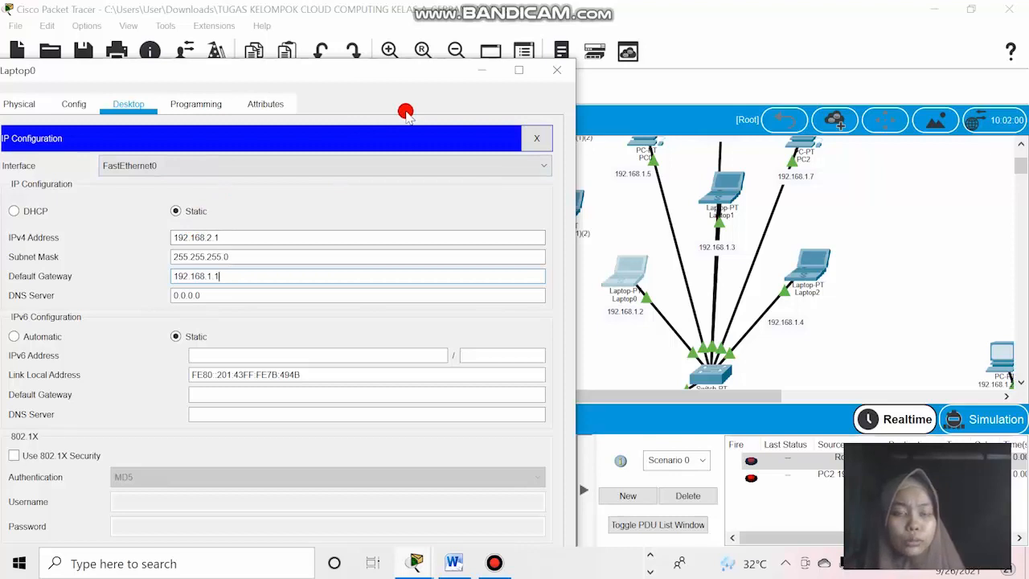
{"action": "left_click", "coordinate": [484, 71]}
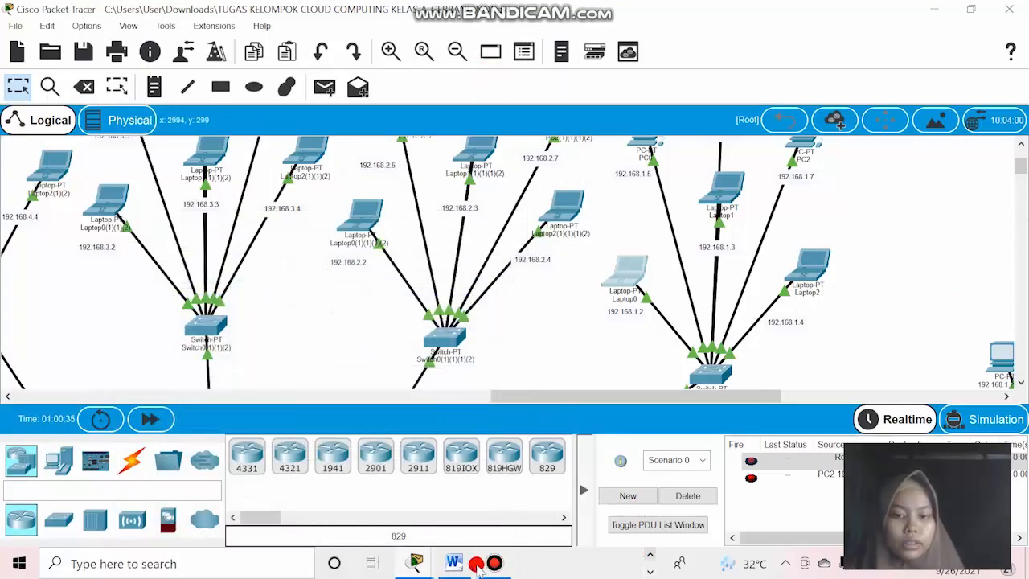
{"action": "mouse_move", "coordinate": [415, 563]}
{"action": "left_click", "coordinate": [492, 492]}
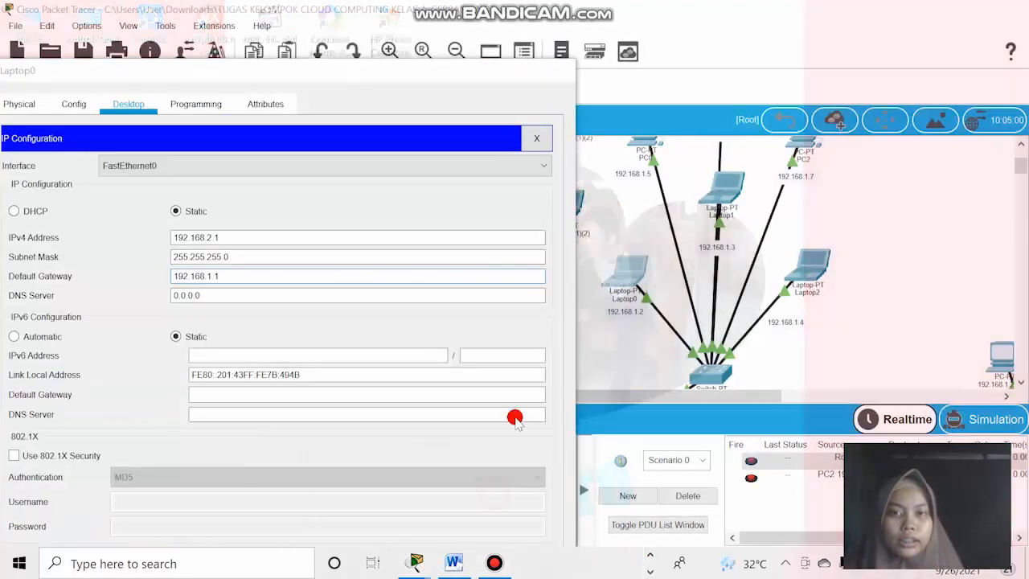
{"action": "left_click", "coordinate": [555, 68]}
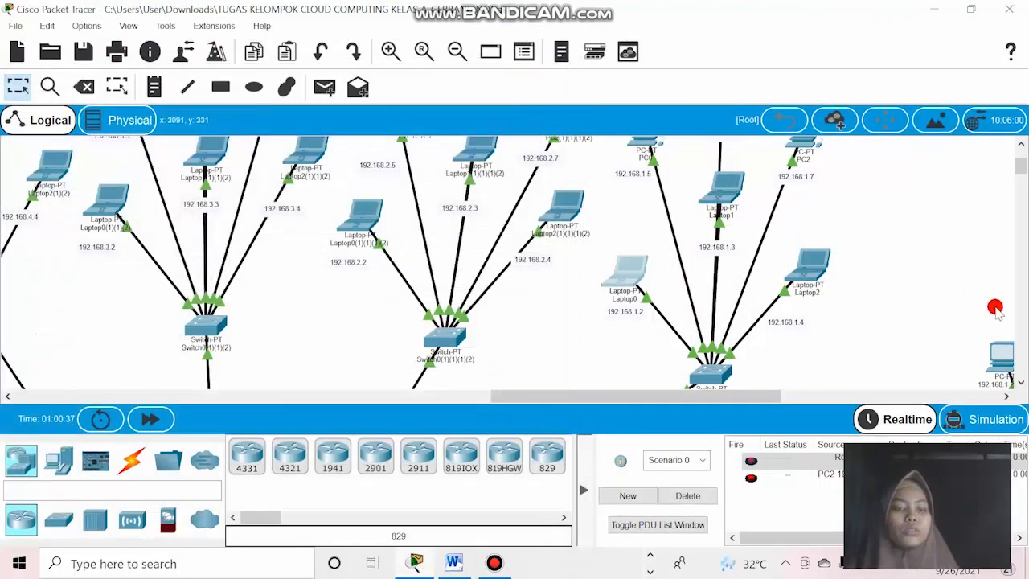
{"action": "left_click_drag", "start_coordinate": [1021, 166], "coordinate": [1022, 179]}
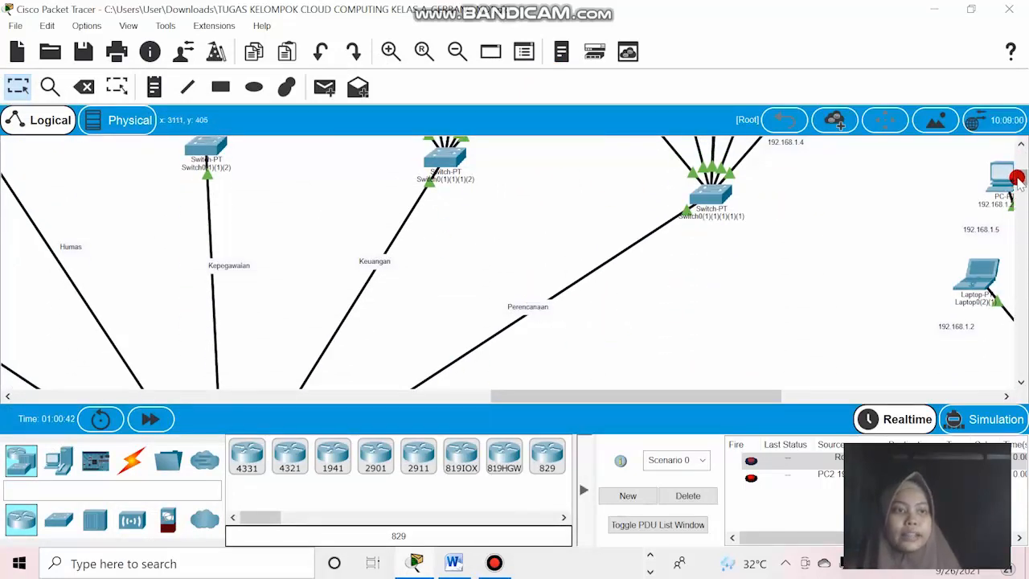
{"action": "left_click_drag", "start_coordinate": [1018, 178], "coordinate": [1018, 164]}
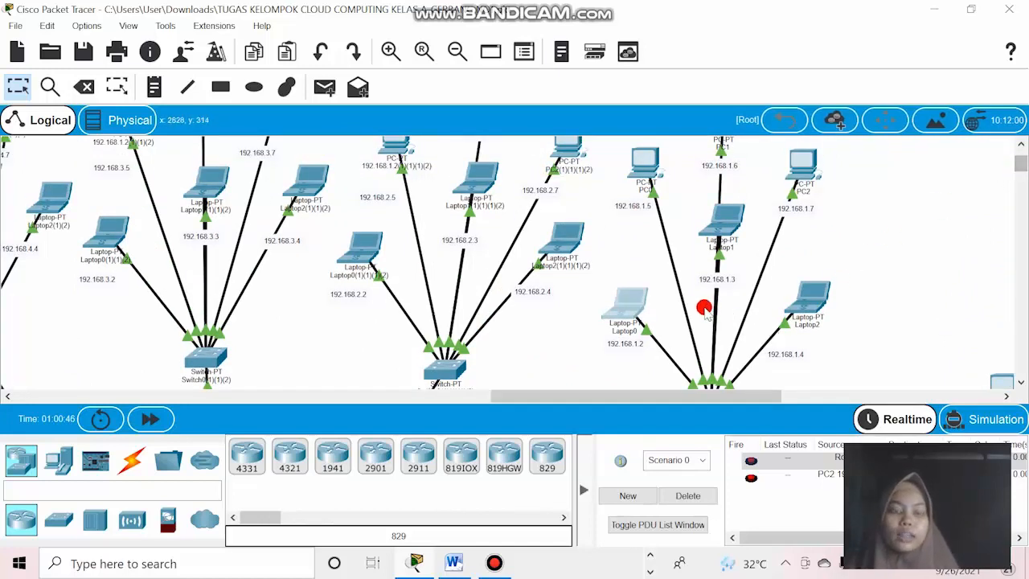
{"action": "left_click_drag", "start_coordinate": [1021, 166], "coordinate": [1022, 165]}
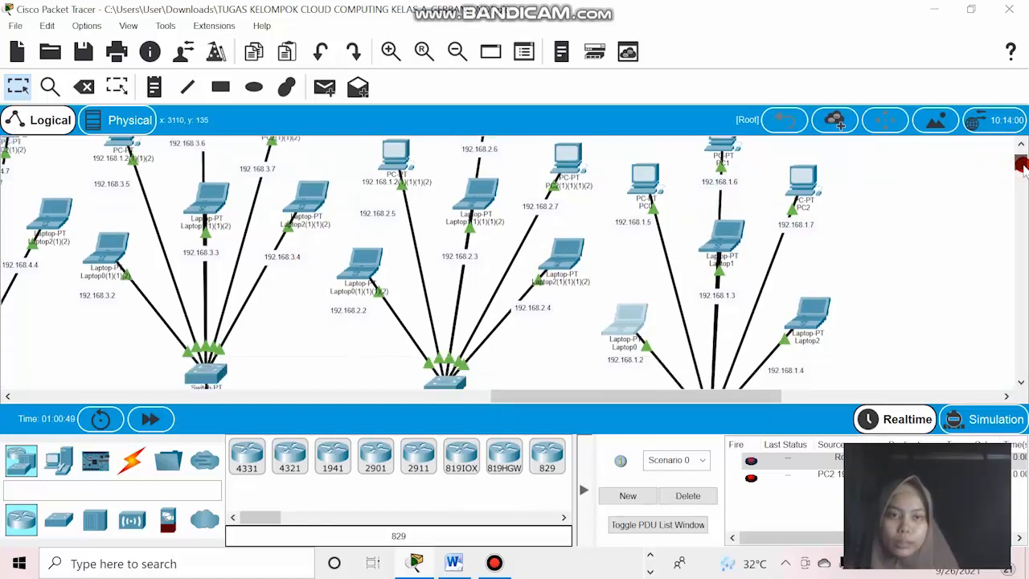
Give PC0 in the Perencanaan network the static IPv4 address 192.168.1.5 with subnet mask 255.255.255.0.
{"action": "mouse_move", "coordinate": [618, 320]}
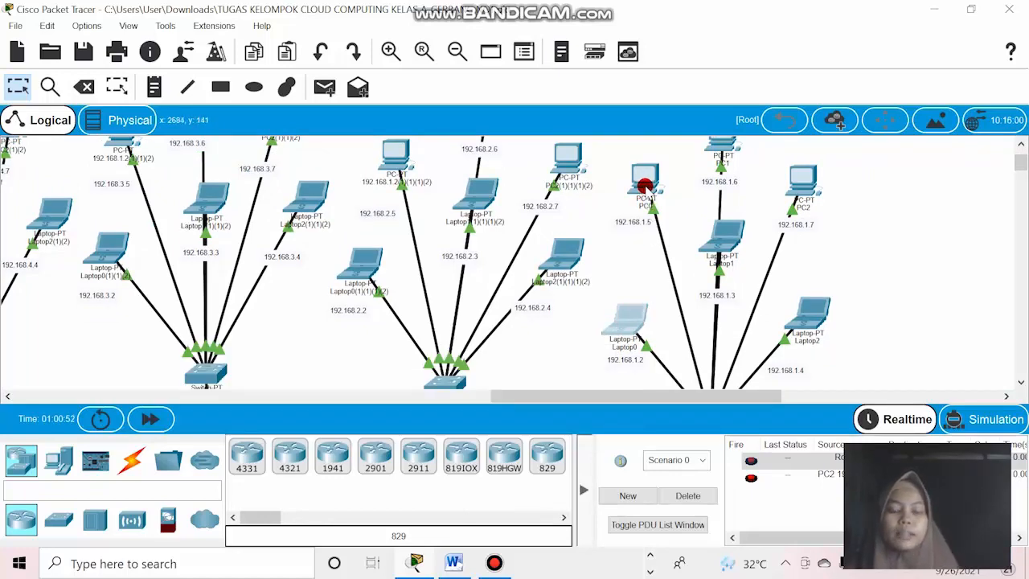
{"action": "left_click", "coordinate": [645, 184]}
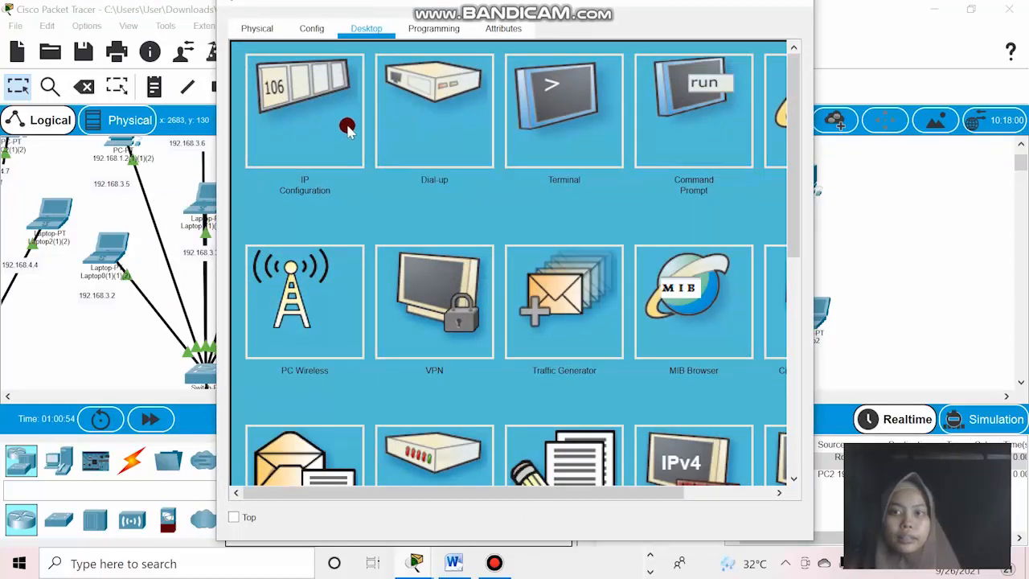
{"action": "left_click", "coordinate": [721, 3]}
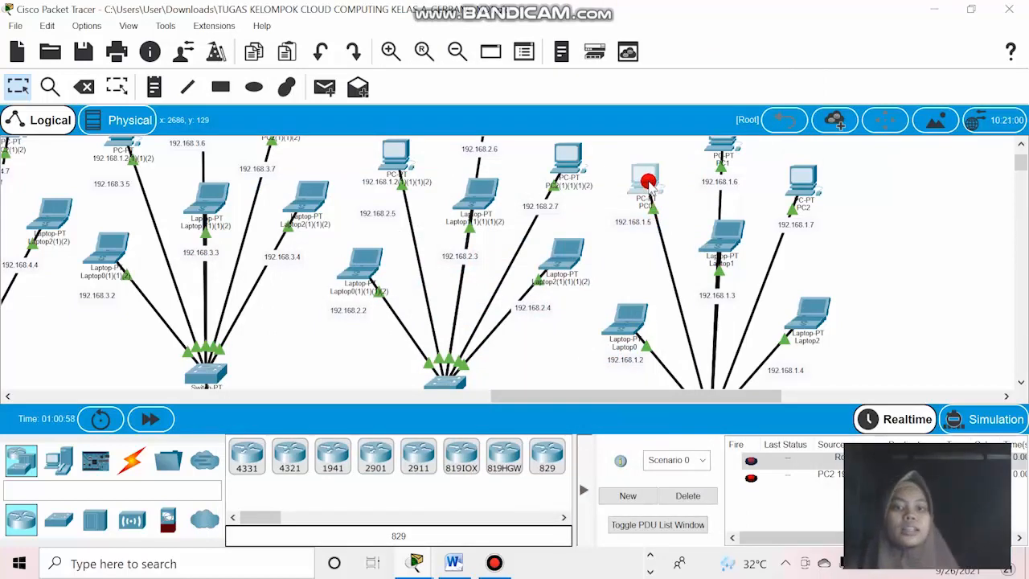
{"action": "left_click", "coordinate": [648, 184]}
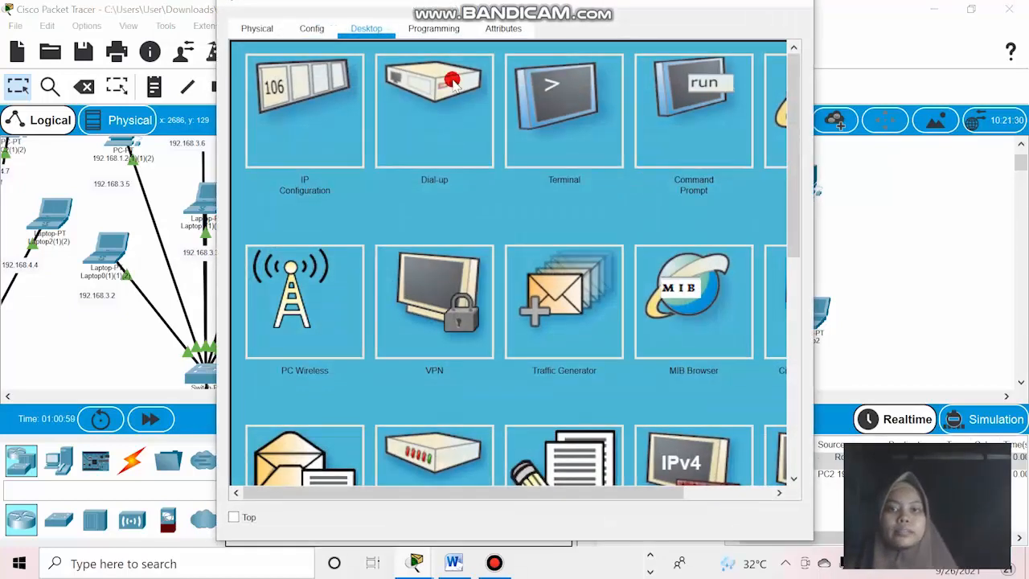
{"action": "left_click", "coordinate": [333, 103]}
{"action": "left_click", "coordinate": [419, 160]}
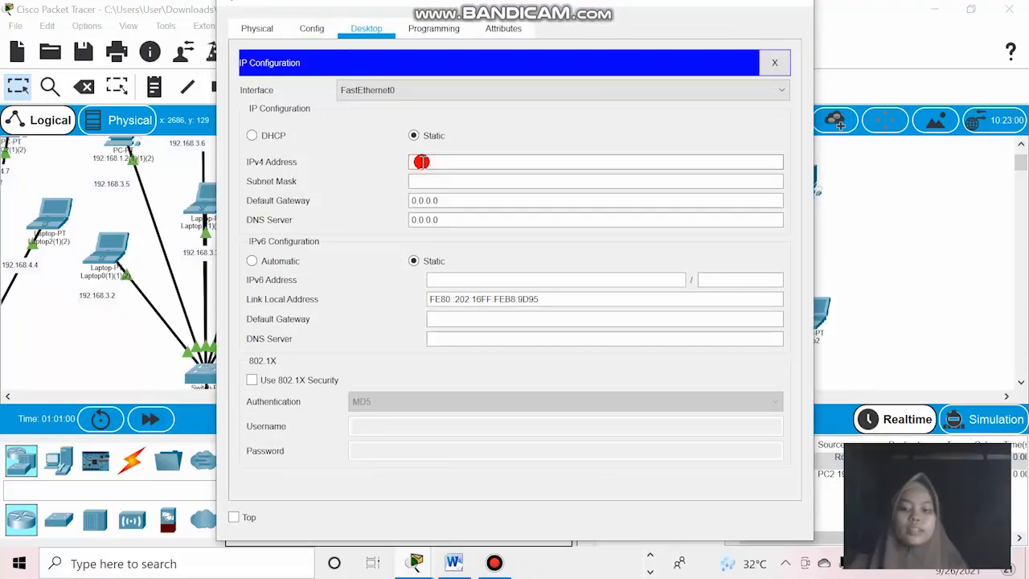
{"action": "type", "text": "192.168.1.5"}
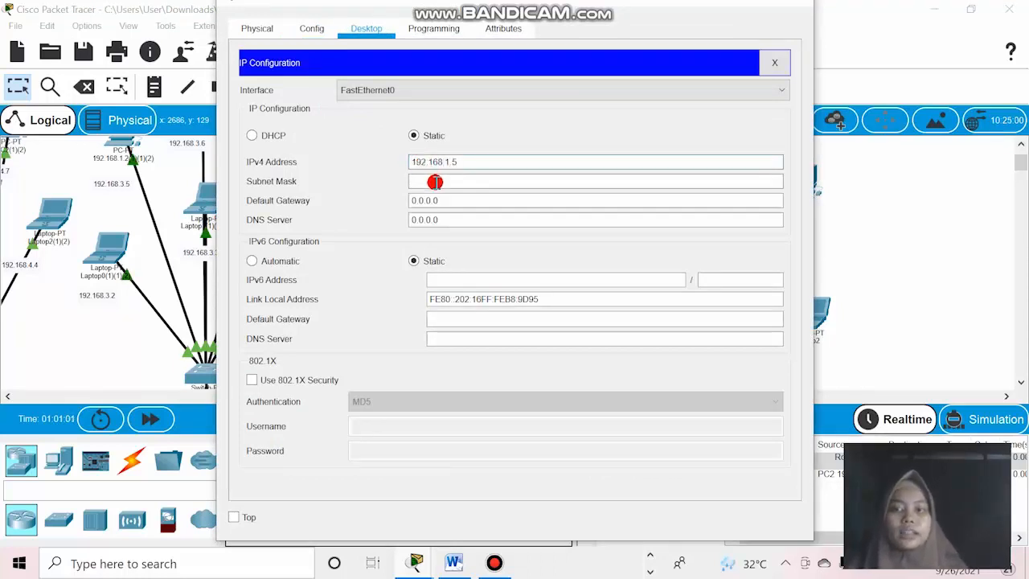
{"action": "left_click", "coordinate": [434, 182]}
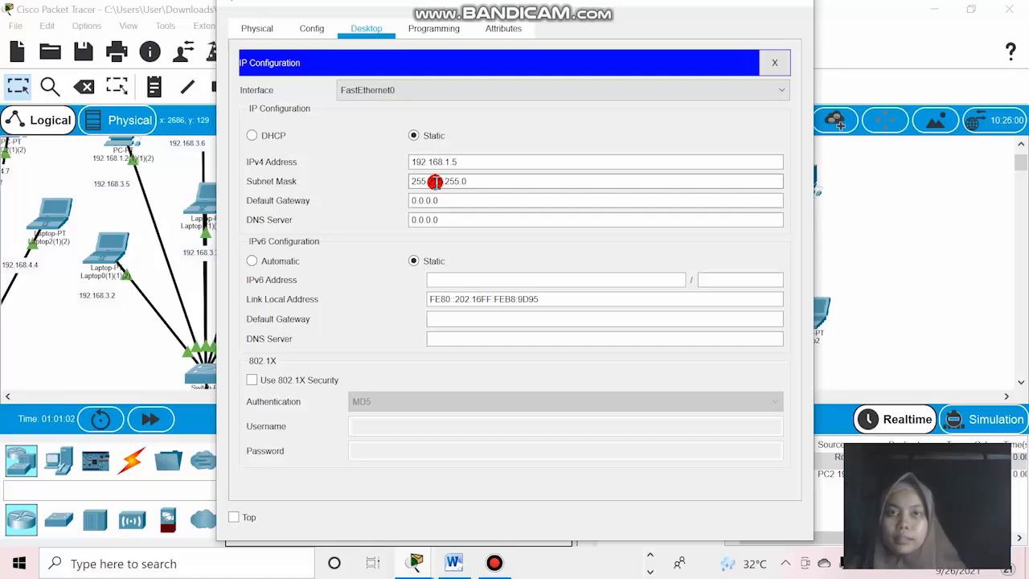
Set PC0's default gateway to 192.168.1.1 and close its configuration window.
{"action": "left_click_drag", "start_coordinate": [449, 200], "coordinate": [386, 204]}
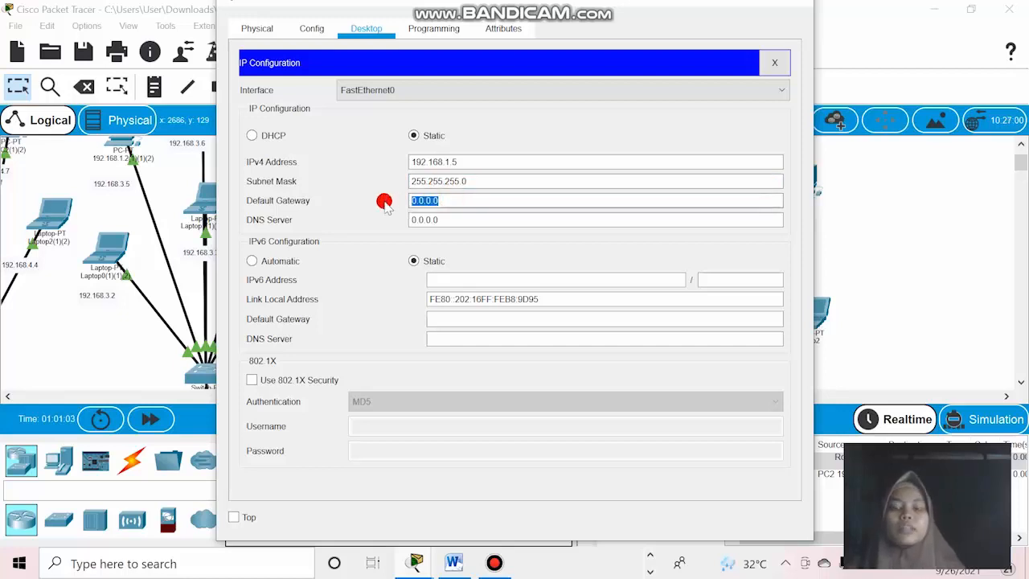
{"action": "type", "text": "192.16"}
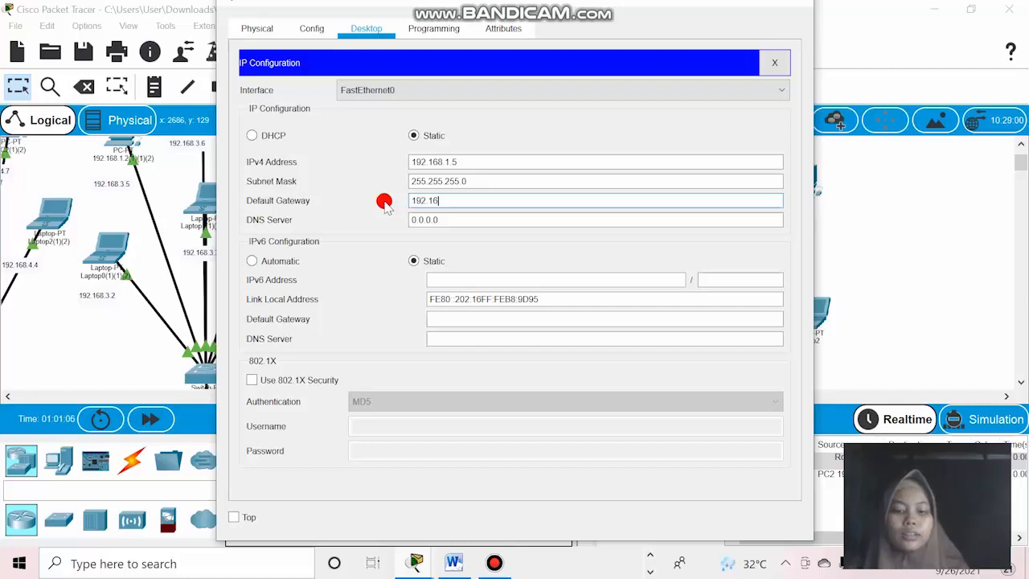
{"action": "type", "text": "8.1.1"}
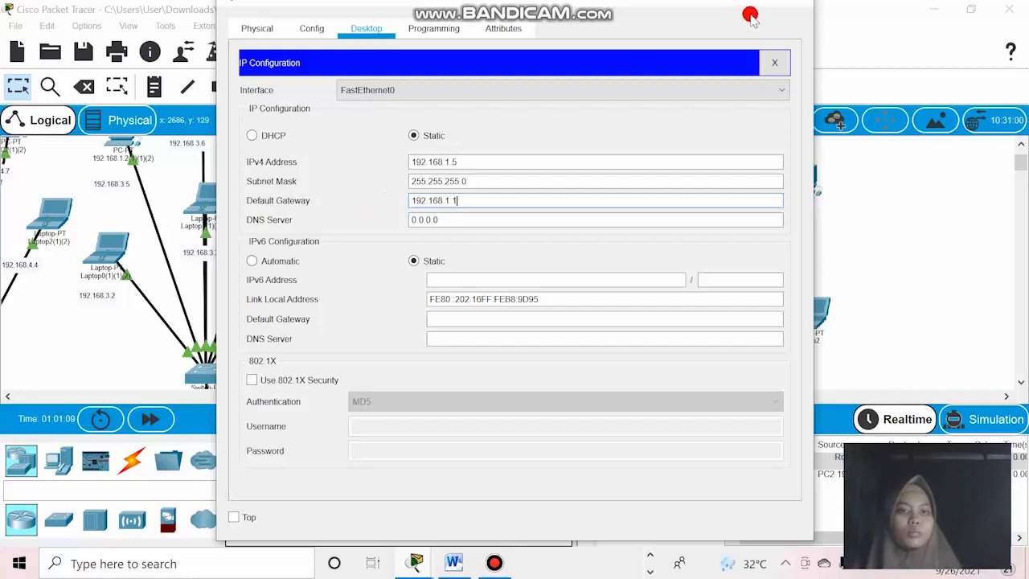
{"action": "left_click", "coordinate": [797, 7]}
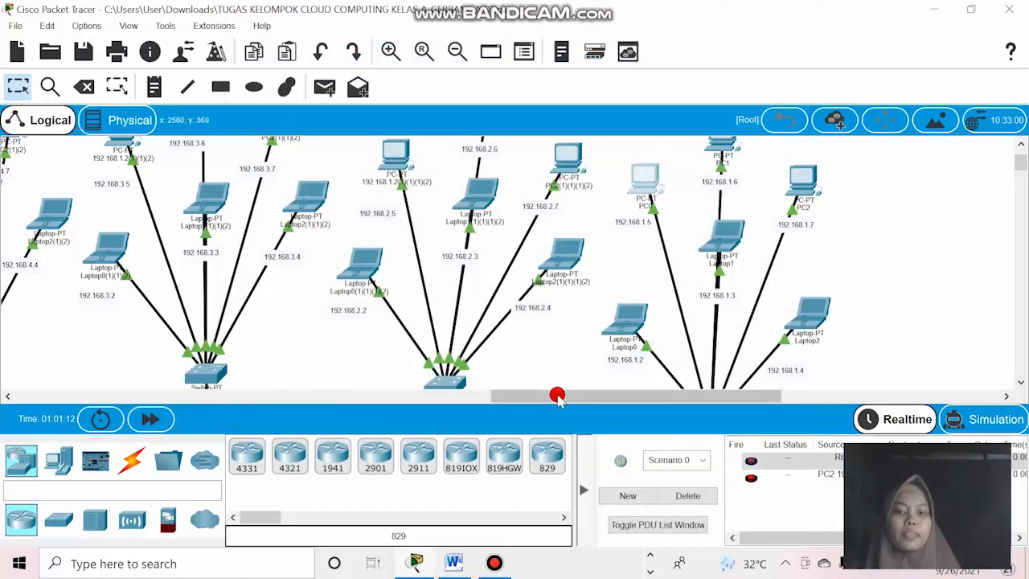
Examine the departmental PC and laptop networks and the switch links running down to the router above the purple block.
{"action": "left_click_drag", "start_coordinate": [557, 396], "coordinate": [512, 395]}
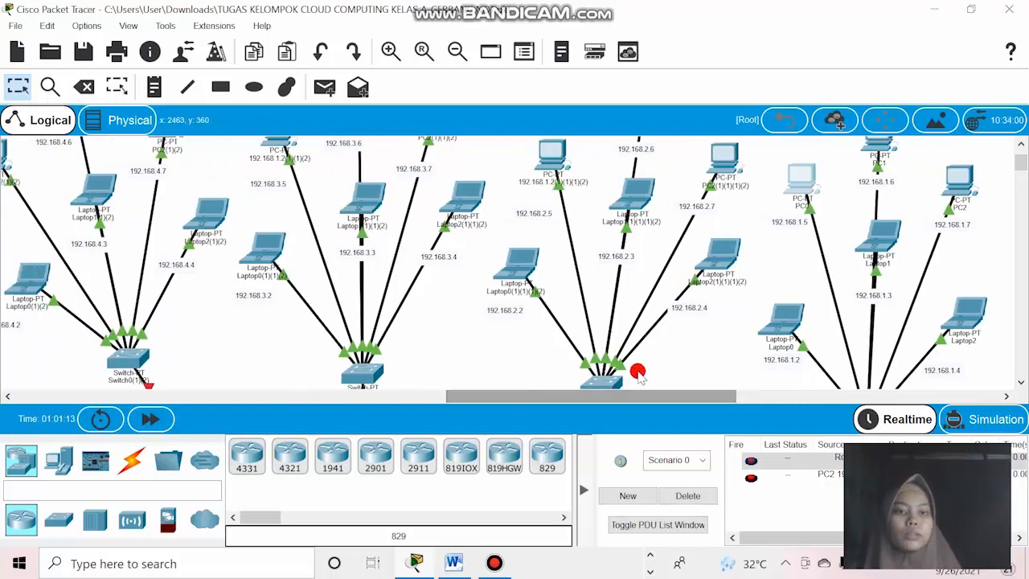
{"action": "left_click", "coordinate": [697, 344]}
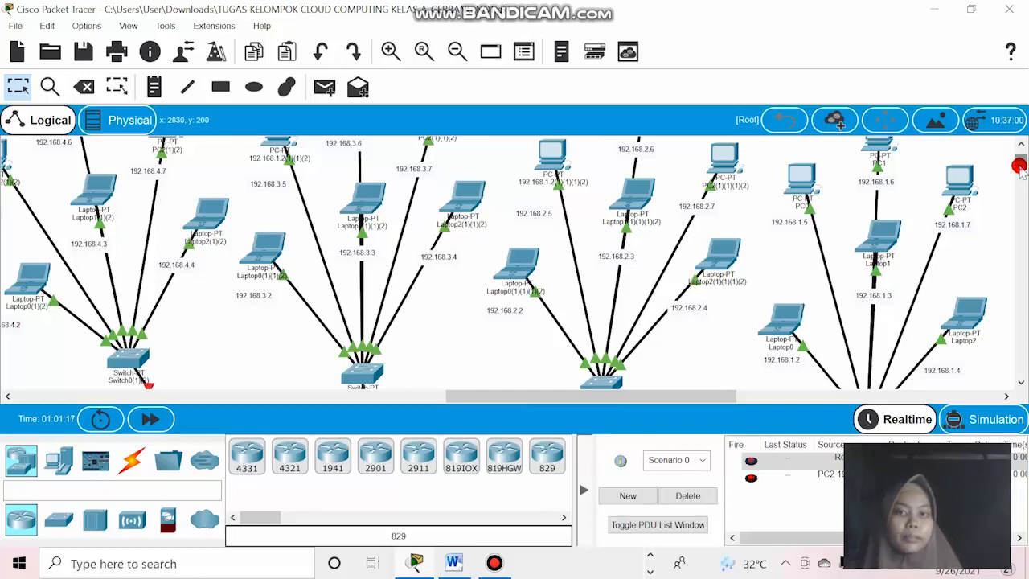
{"action": "left_click_drag", "start_coordinate": [1020, 165], "coordinate": [1015, 160]}
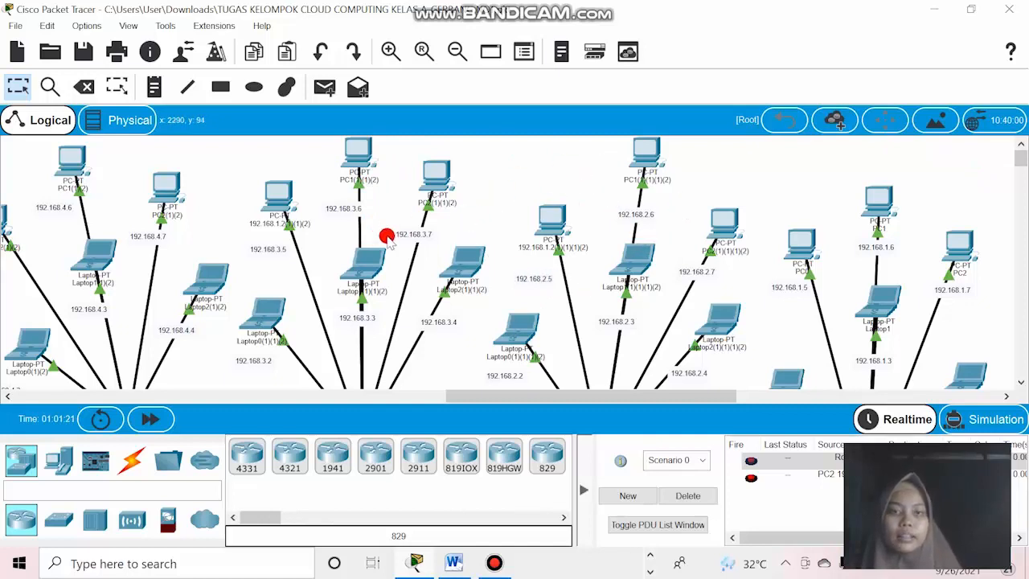
{"action": "left_click_drag", "start_coordinate": [1022, 151], "coordinate": [1023, 189]}
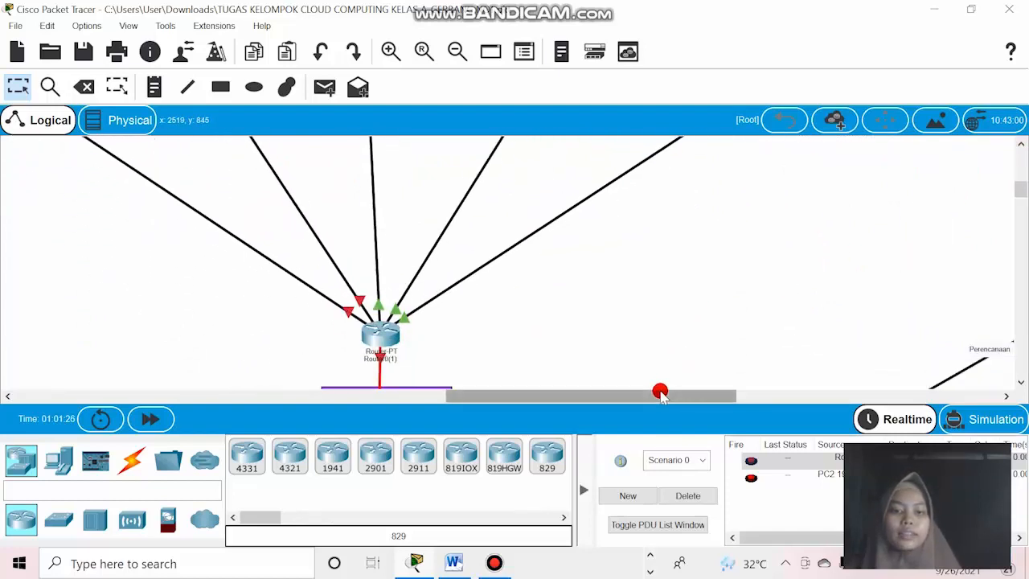
{"action": "left_click_drag", "start_coordinate": [659, 391], "coordinate": [546, 405]}
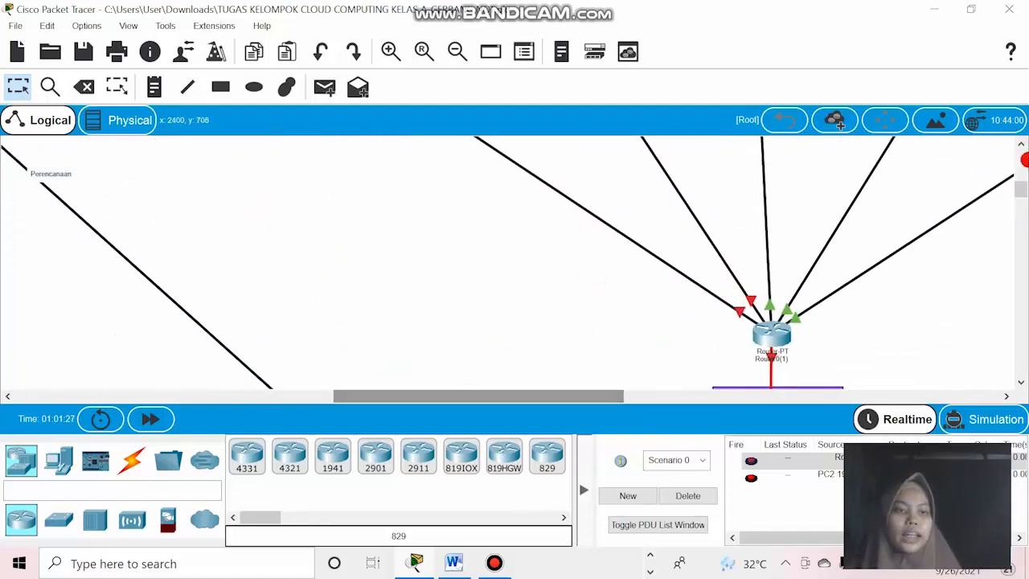
{"action": "left_click_drag", "start_coordinate": [1021, 180], "coordinate": [1019, 188]}
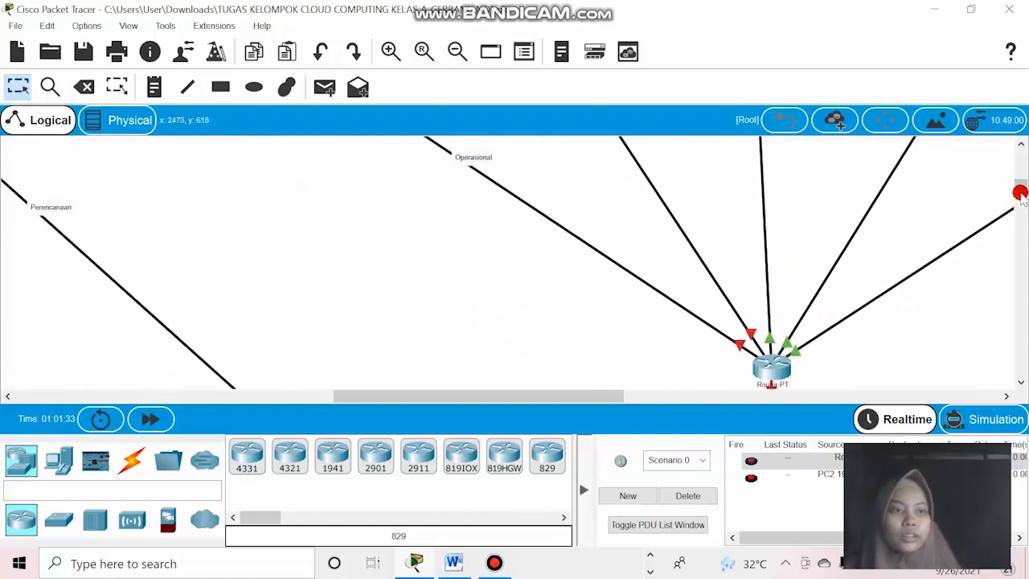
{"action": "left_click_drag", "start_coordinate": [1021, 190], "coordinate": [1022, 180]}
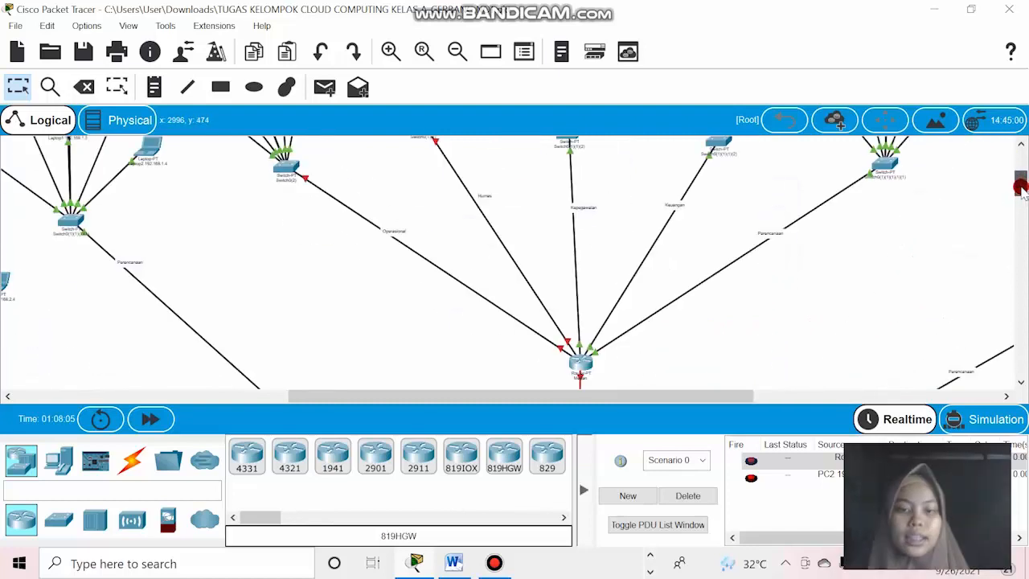
{"action": "left_click_drag", "start_coordinate": [1020, 188], "coordinate": [1020, 182]}
{"action": "left_click", "coordinate": [428, 280]}
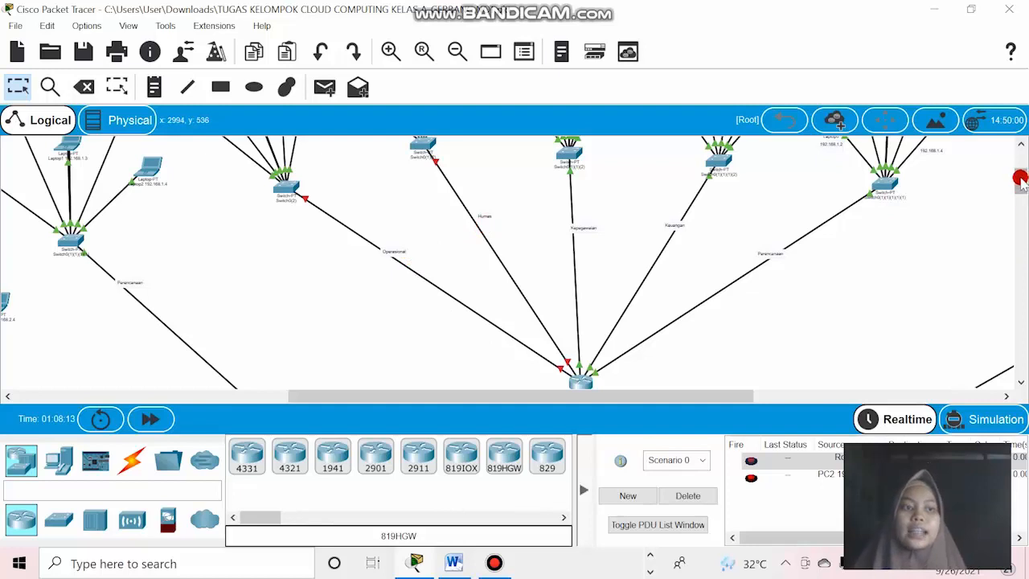
{"action": "left_click_drag", "start_coordinate": [1019, 180], "coordinate": [1019, 184]}
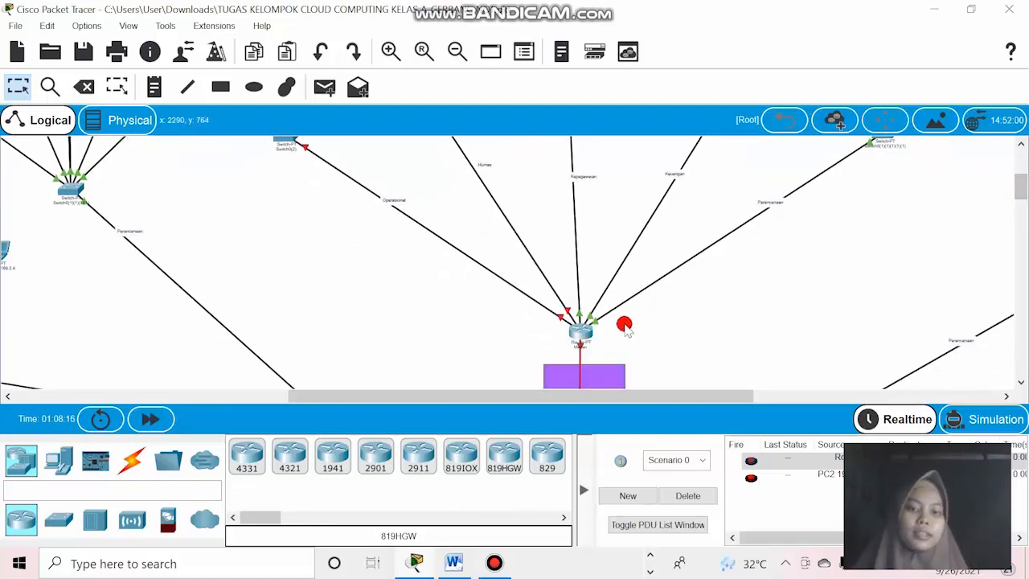
Open the command line of the Medan router above the purple block and enter global configuration mode with enable and config ter.
{"action": "left_click", "coordinate": [580, 336]}
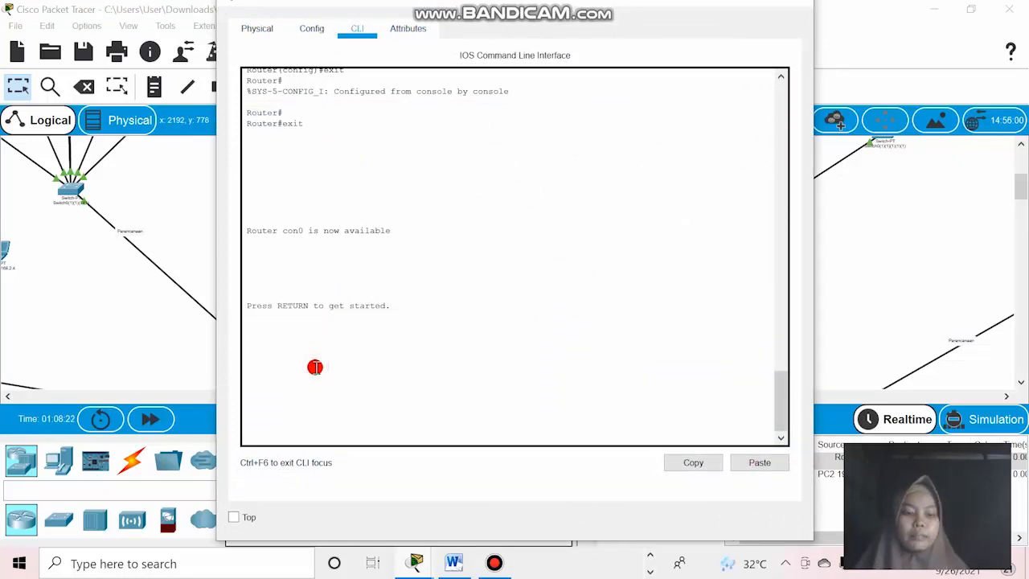
{"action": "key", "text": "Return"}
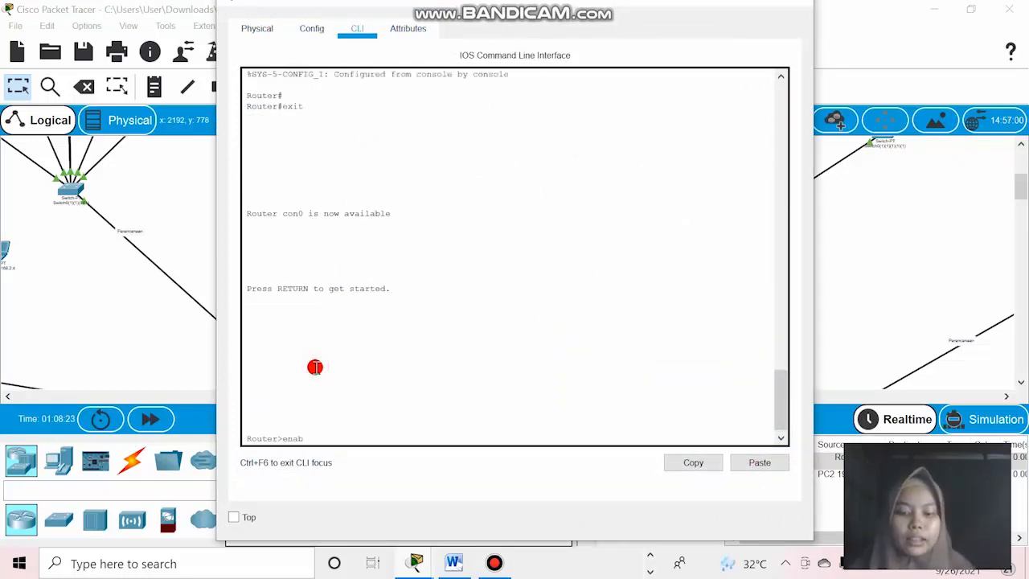
{"action": "key", "text": "Return"}
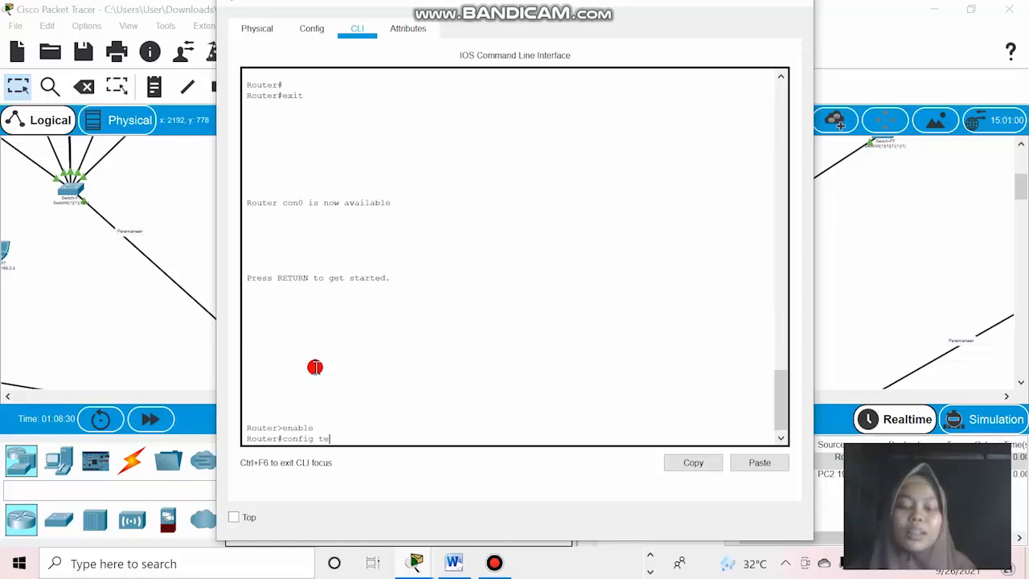
{"action": "key", "text": "Return"}
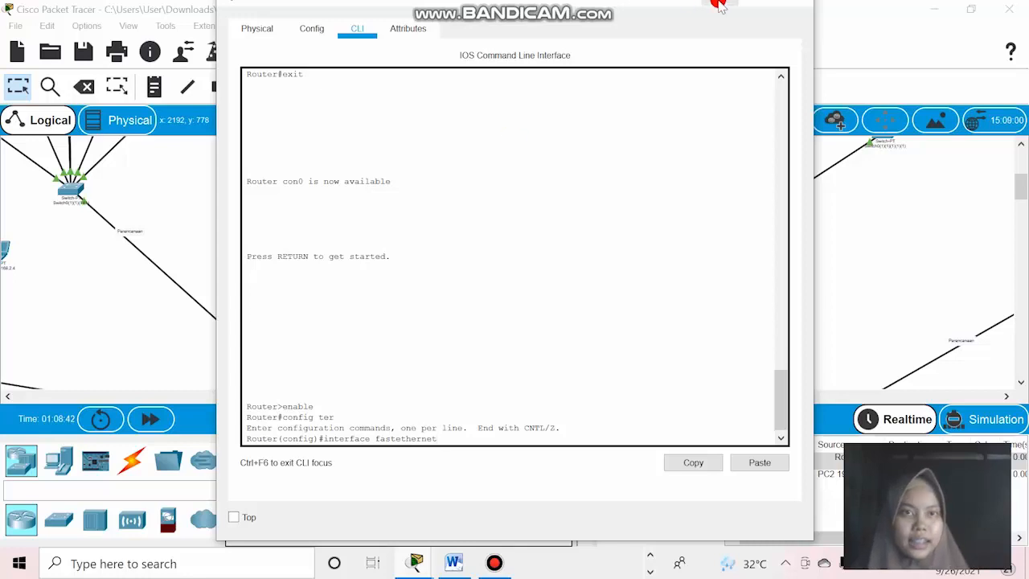
Move the Medan router window out of the way and check the port labels on the Operasional link.
{"action": "mouse_move", "coordinate": [715, 7]}
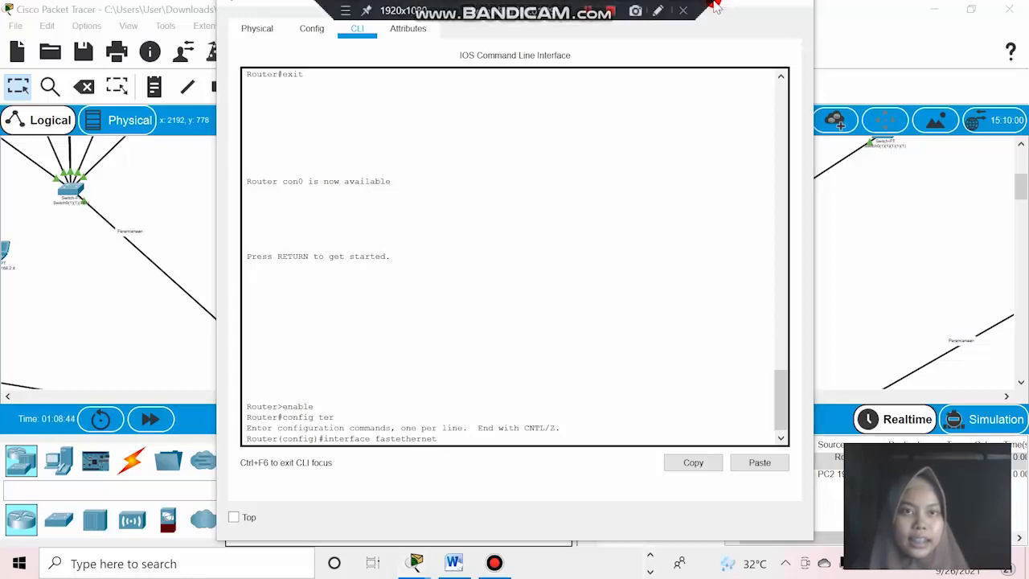
{"action": "left_click_drag", "start_coordinate": [535, 4], "coordinate": [573, 397]}
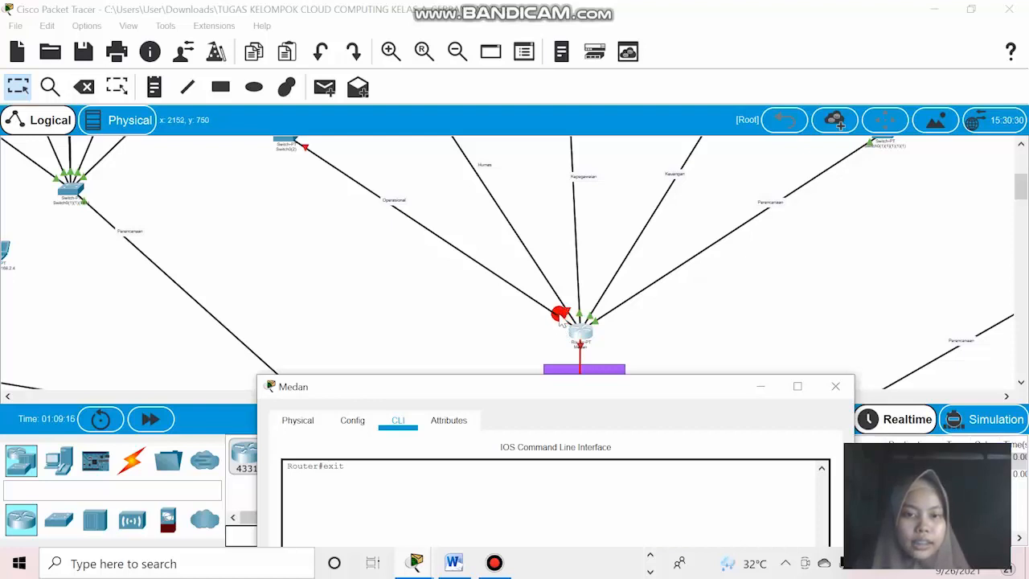
{"action": "left_click", "coordinate": [760, 387]}
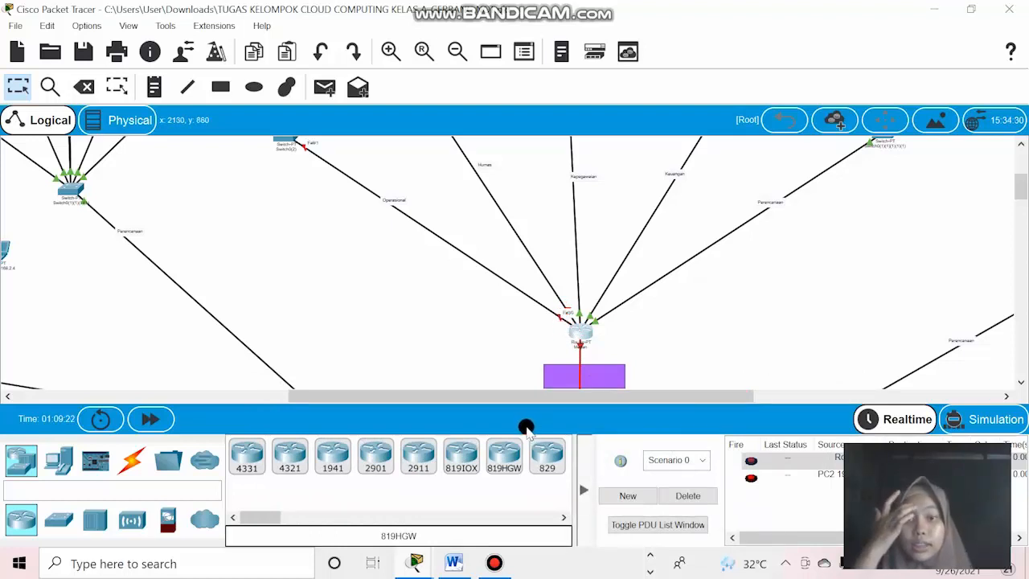
Bring back the Medan router's command line and enter configuration mode for interface fastethernet0/0.
{"action": "mouse_move", "coordinate": [428, 566]}
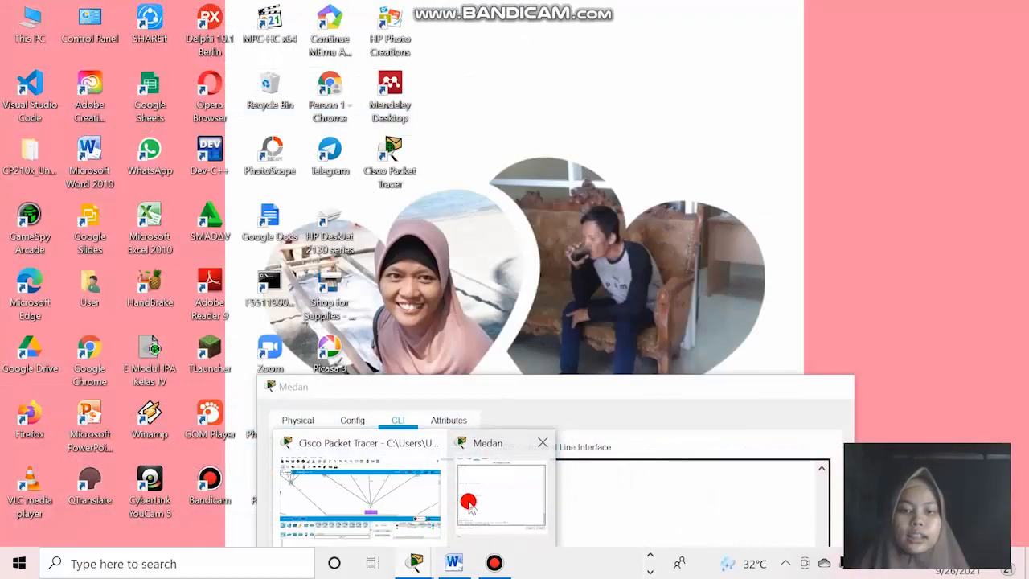
{"action": "left_click", "coordinate": [466, 500]}
{"action": "left_click_drag", "start_coordinate": [593, 386], "coordinate": [661, 8]}
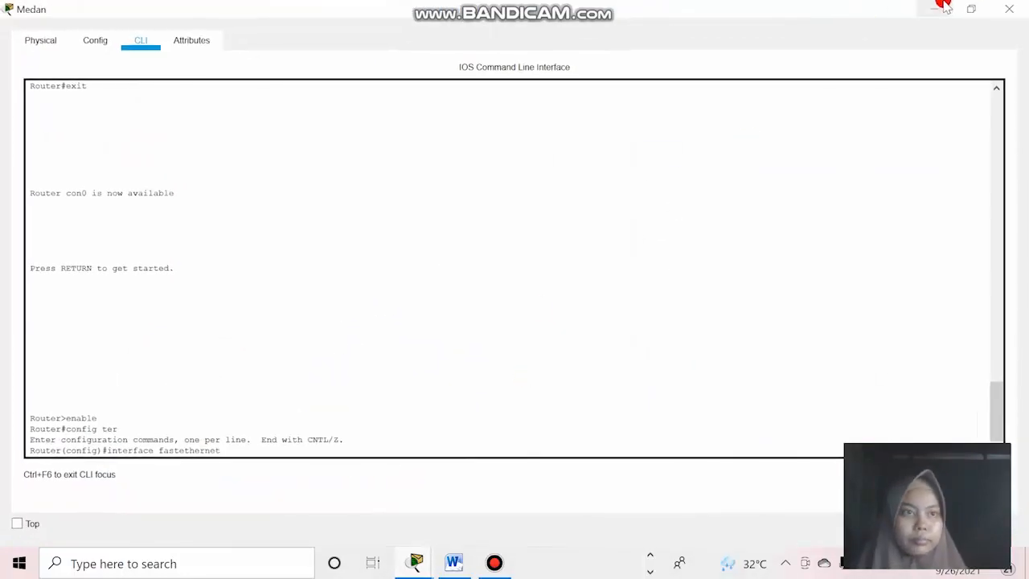
{"action": "left_click", "coordinate": [971, 9]}
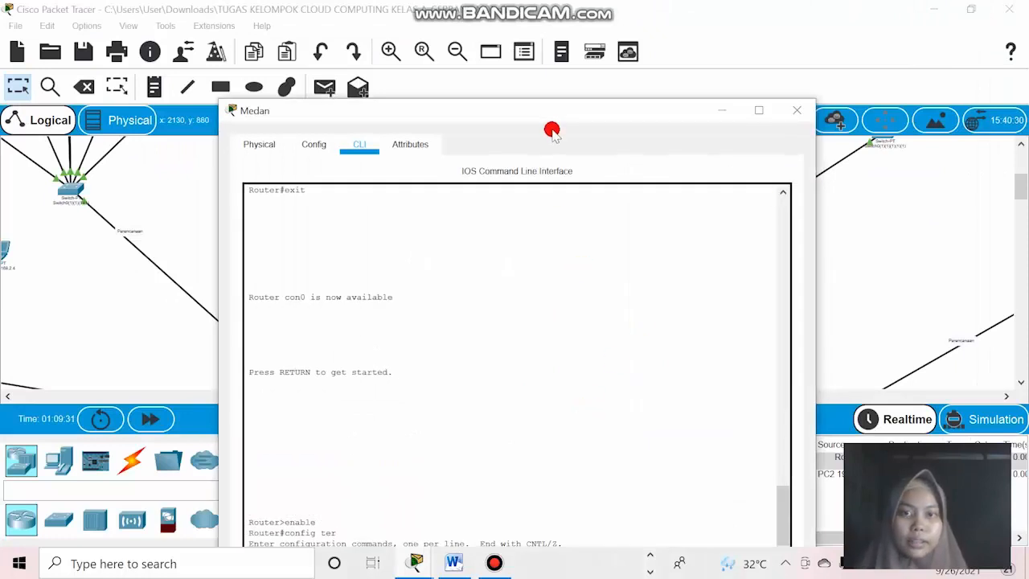
{"action": "left_click_drag", "start_coordinate": [552, 121], "coordinate": [588, 29]}
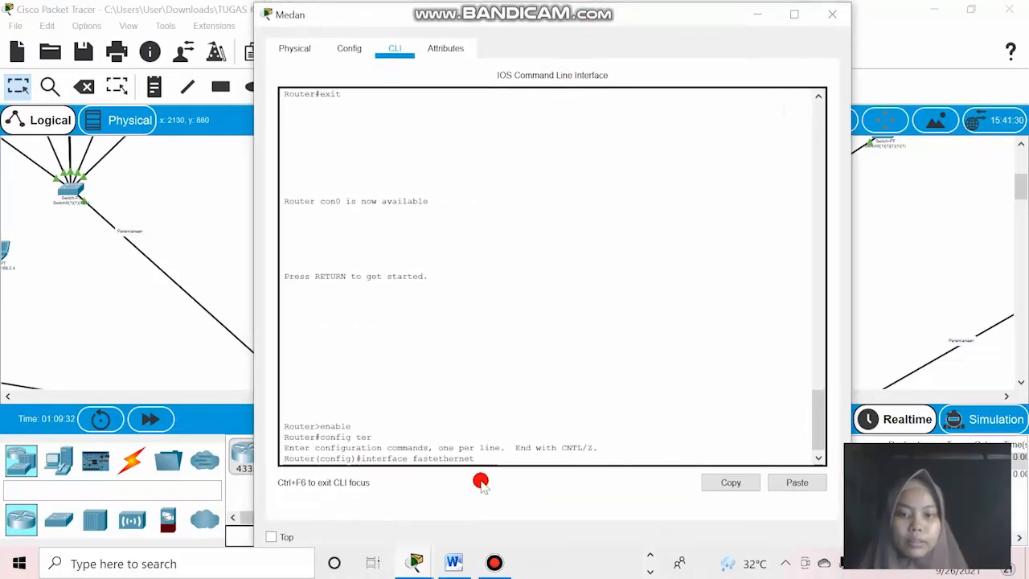
{"action": "left_click", "coordinate": [479, 456]}
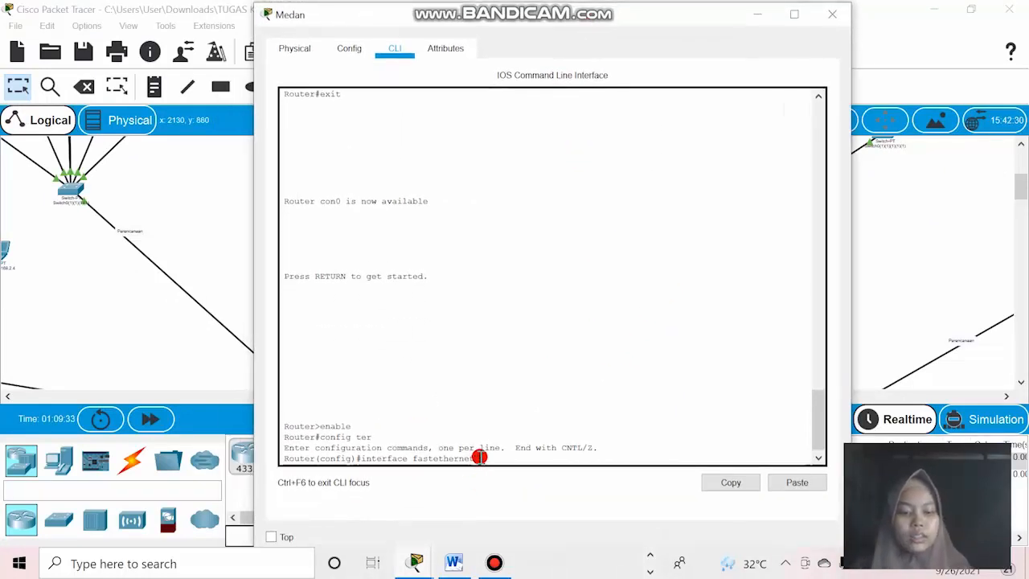
{"action": "type", "text": "0/0"}
{"action": "key", "text": "Return"}
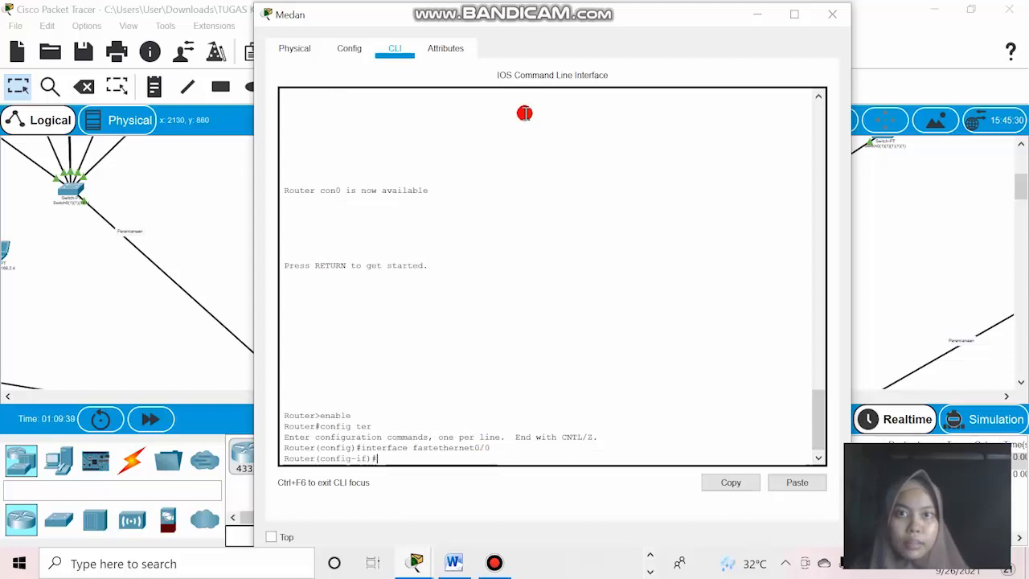
Bring up the Medan router's fastethernet0/0 interface with the no shut command.
{"action": "left_click_drag", "start_coordinate": [534, 16], "coordinate": [551, 45]}
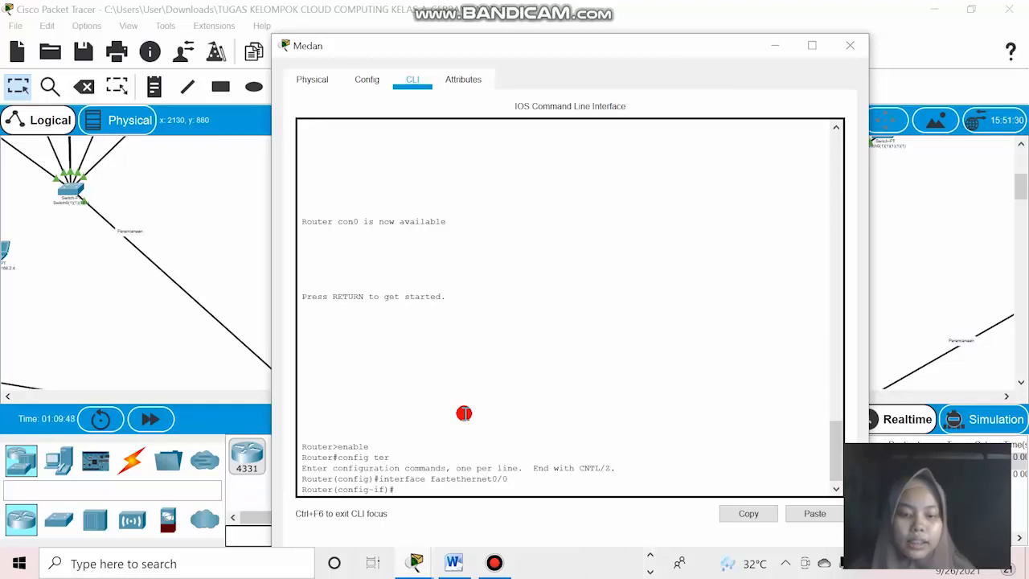
{"action": "type", "text": "no shut"}
{"action": "key", "text": "Return"}
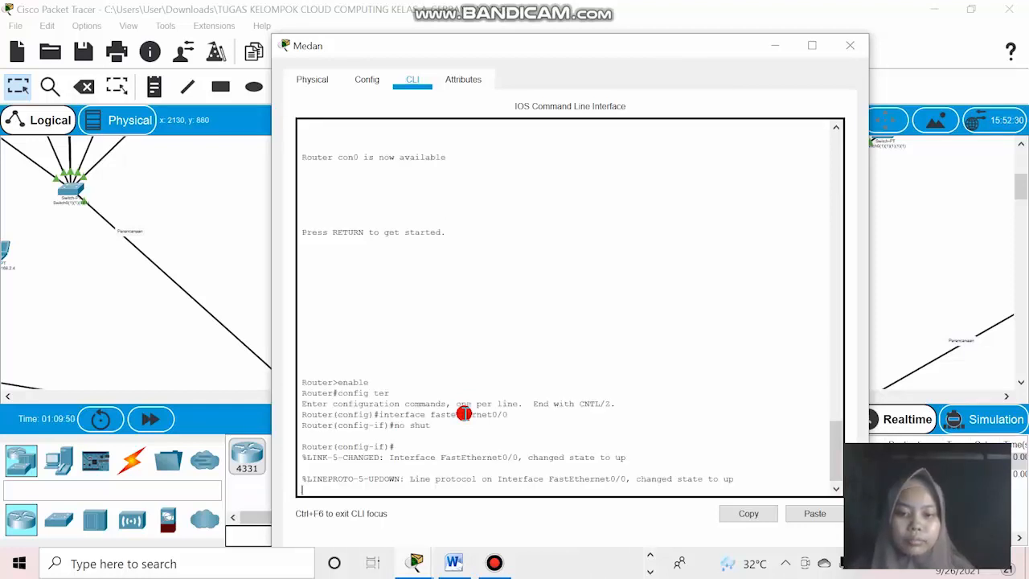
Move the Medan router window aside to check its link status lights, and bring the command line back into place.
{"action": "key", "text": "Return"}
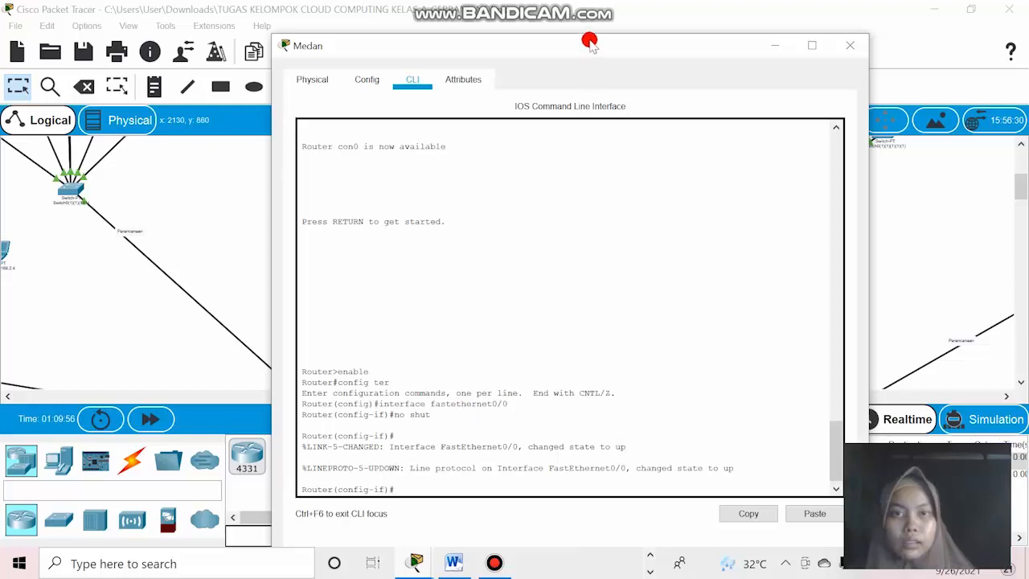
{"action": "left_click_drag", "start_coordinate": [588, 39], "coordinate": [591, 366]}
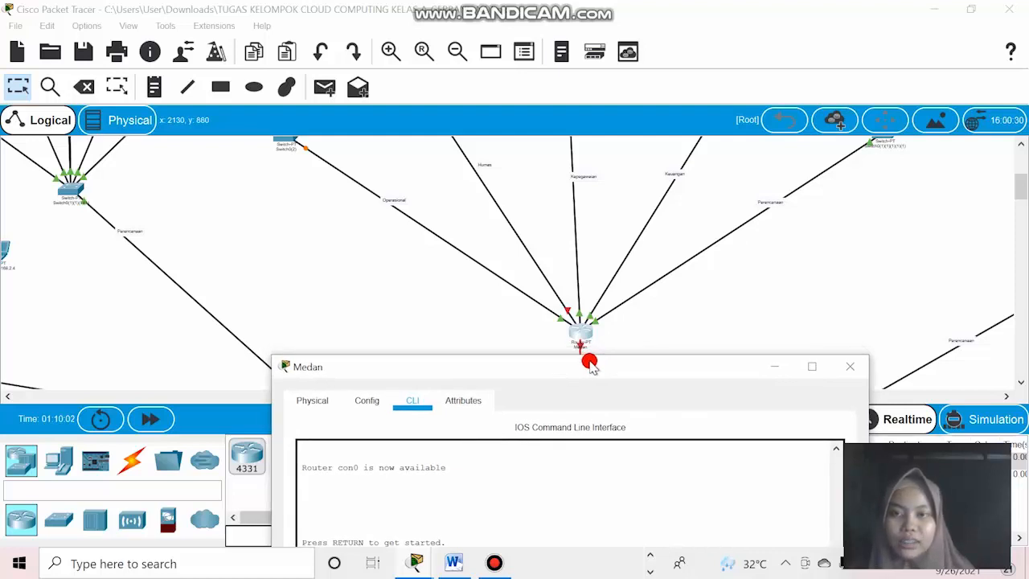
{"action": "left_click_drag", "start_coordinate": [589, 362], "coordinate": [603, 7]}
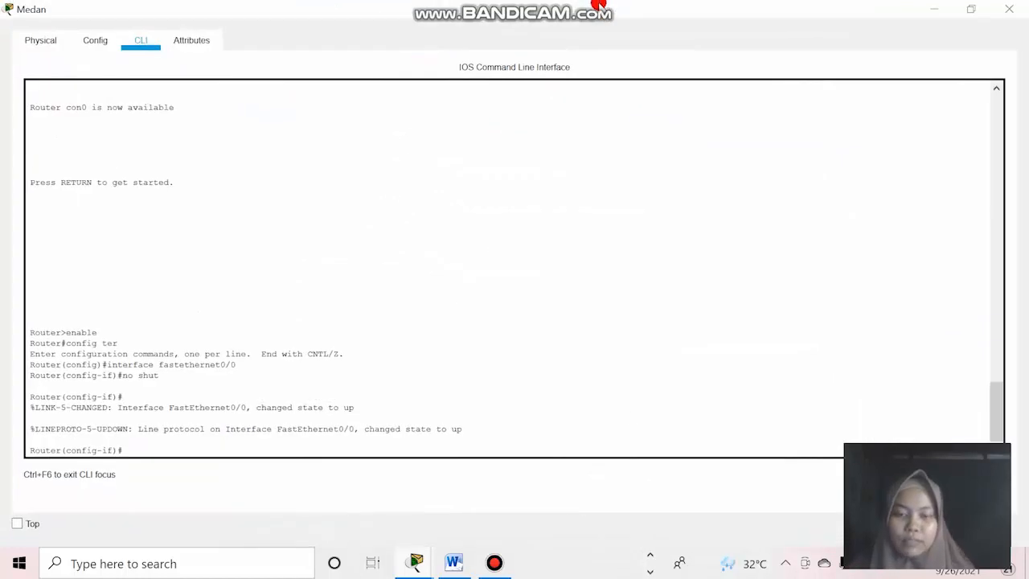
{"action": "left_click", "coordinate": [971, 9]}
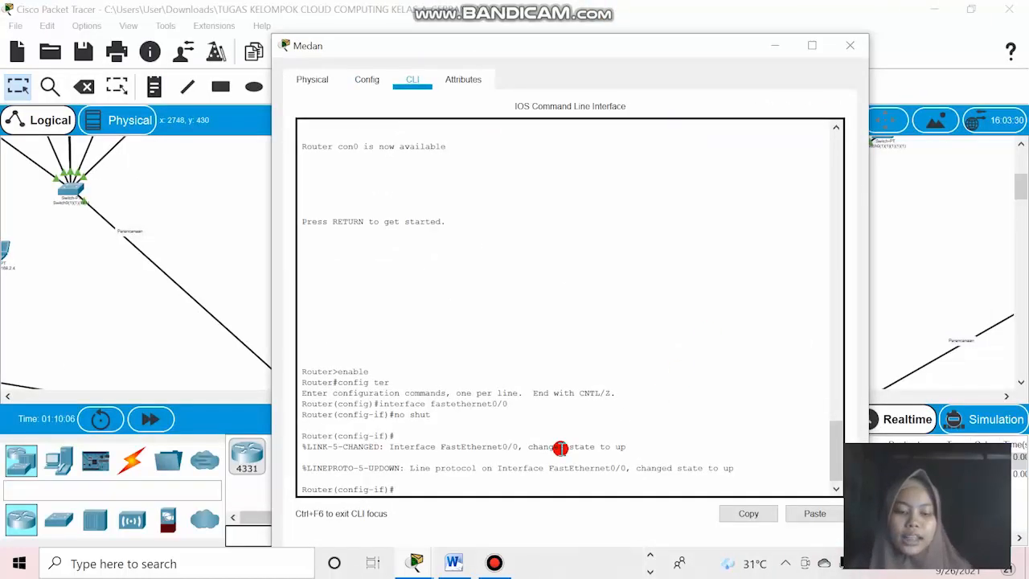
Exit the fastethernet0/0 interface and global configuration modes on the Medan router, returning to the privileged prompt.
{"action": "type", "text": "exit"}
{"action": "key", "text": "Return"}
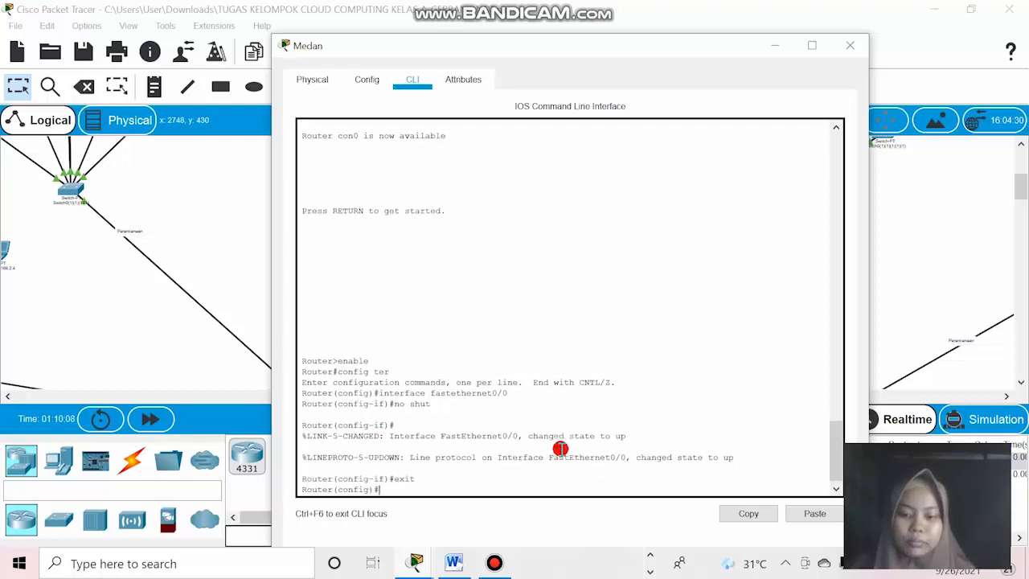
{"action": "type", "text": "exit"}
{"action": "key", "text": "Return"}
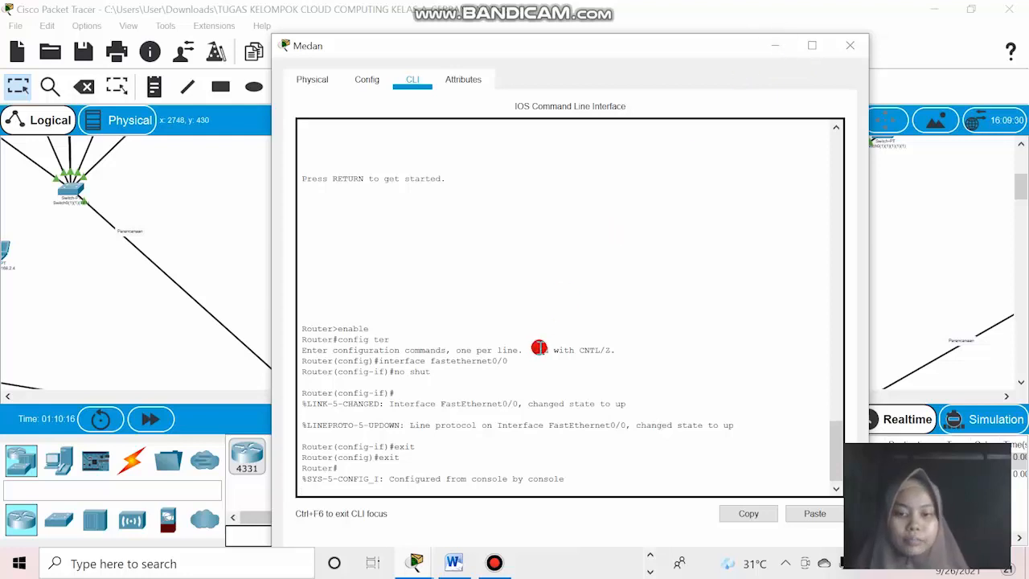
{"action": "key", "text": "Return"}
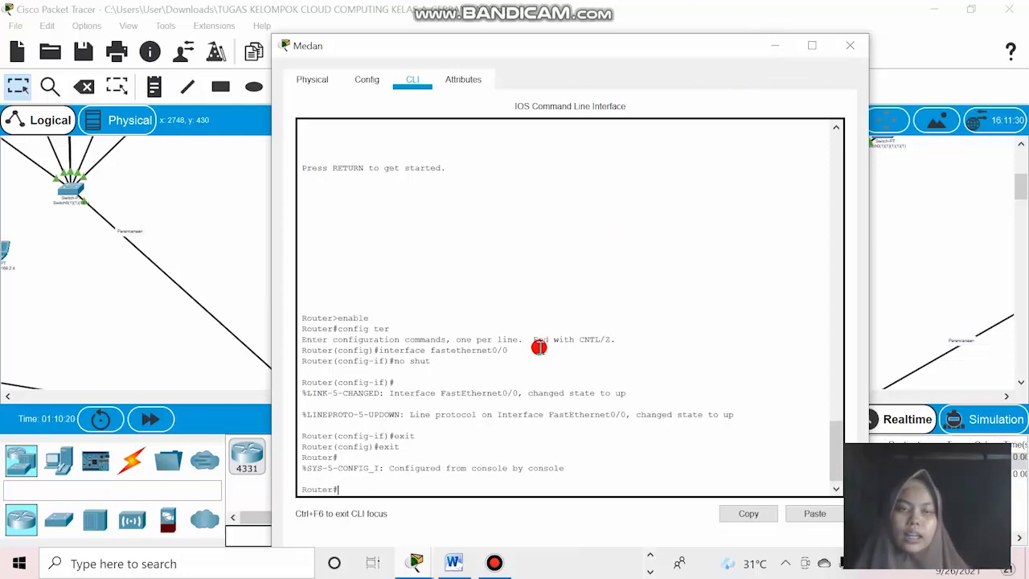
Minimize the Medan router window and check the port labels on the Humas link.
{"action": "left_click", "coordinate": [774, 46]}
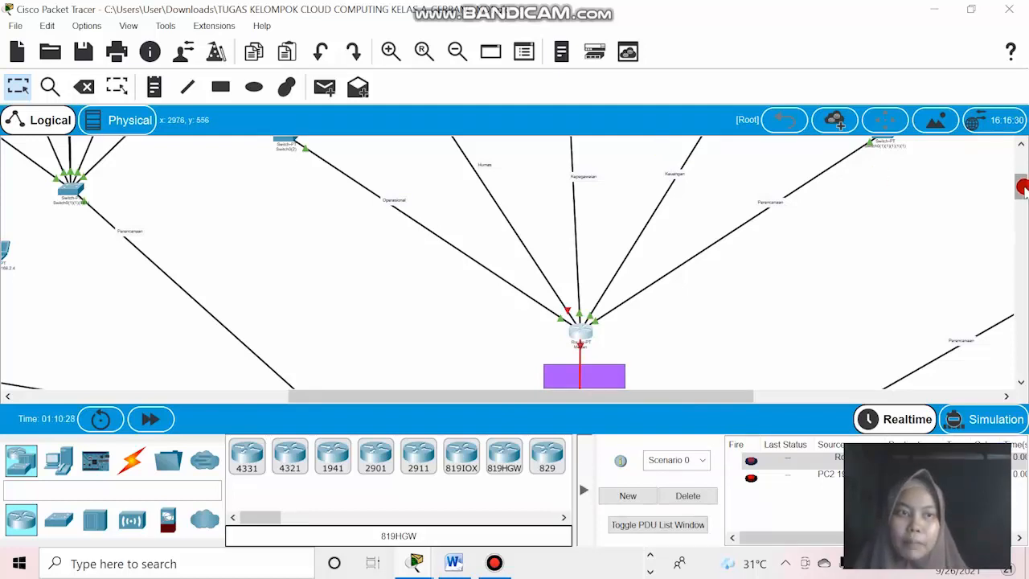
{"action": "left_click_drag", "start_coordinate": [1021, 188], "coordinate": [1022, 185]}
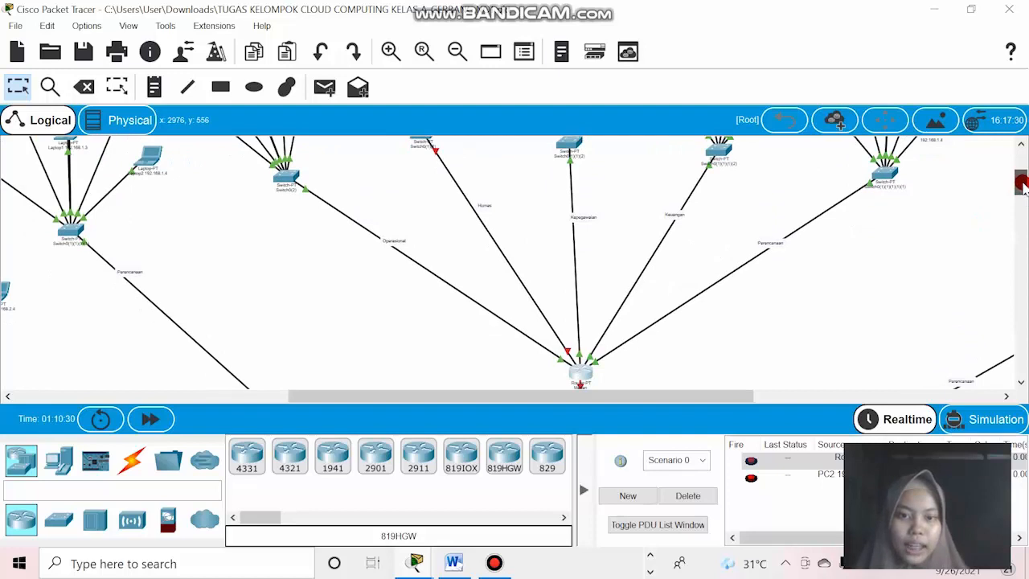
{"action": "mouse_move", "coordinate": [590, 377]}
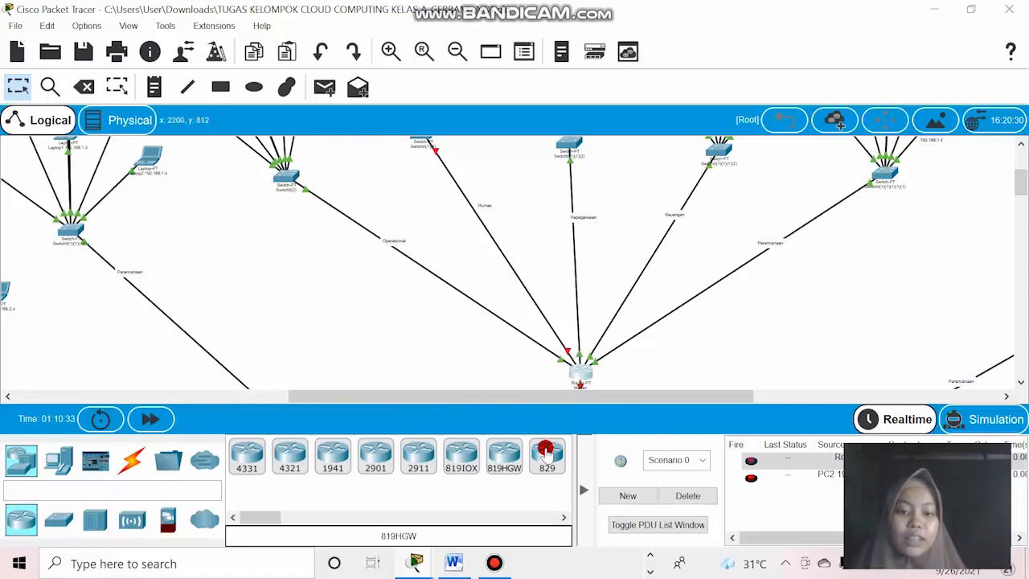
Bring back the Medan router's command line and enter global configuration mode with config ter.
{"action": "mouse_move", "coordinate": [420, 555]}
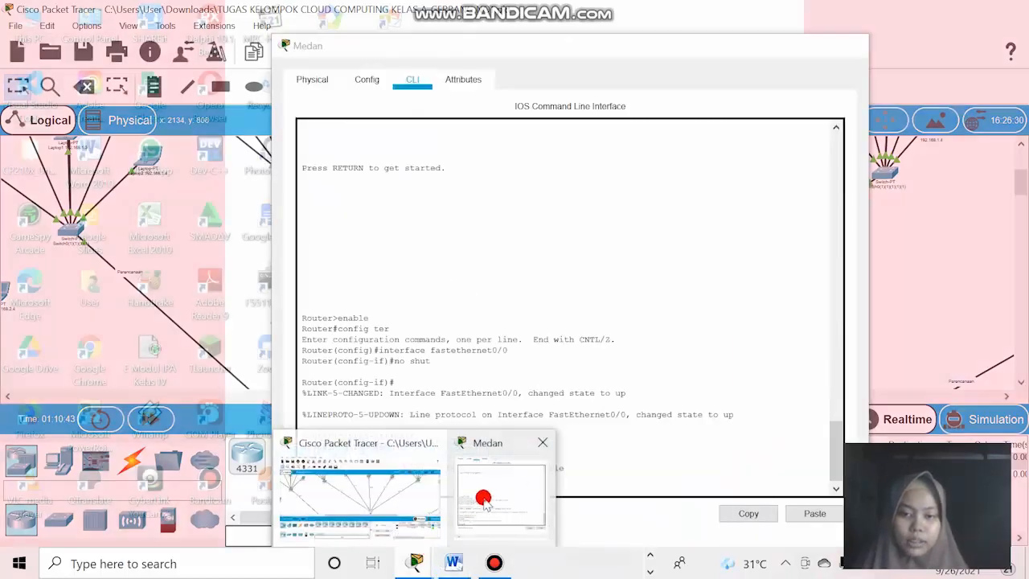
{"action": "left_click", "coordinate": [481, 503]}
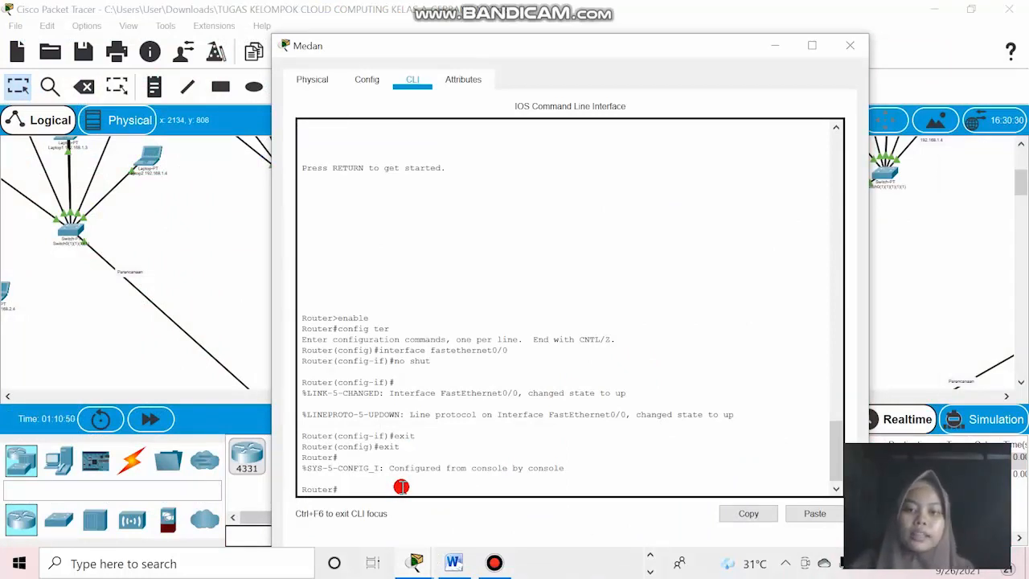
{"action": "type", "text": "config"}
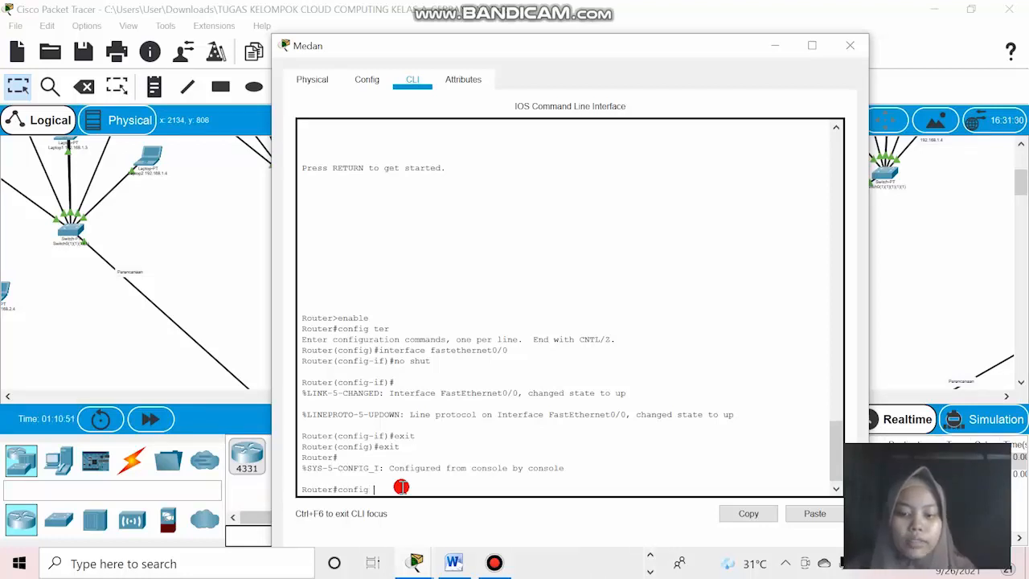
{"action": "type", "text": " ter"}
{"action": "key", "text": "Return"}
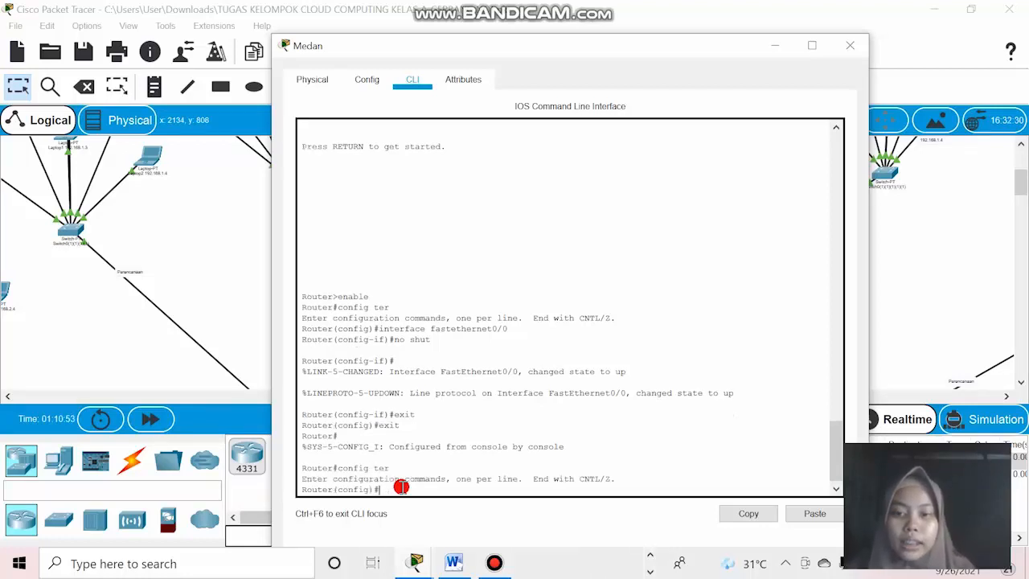
Enter configuration mode for the Medan router's interface fastethernet1/0.
{"action": "type", "text": "int"}
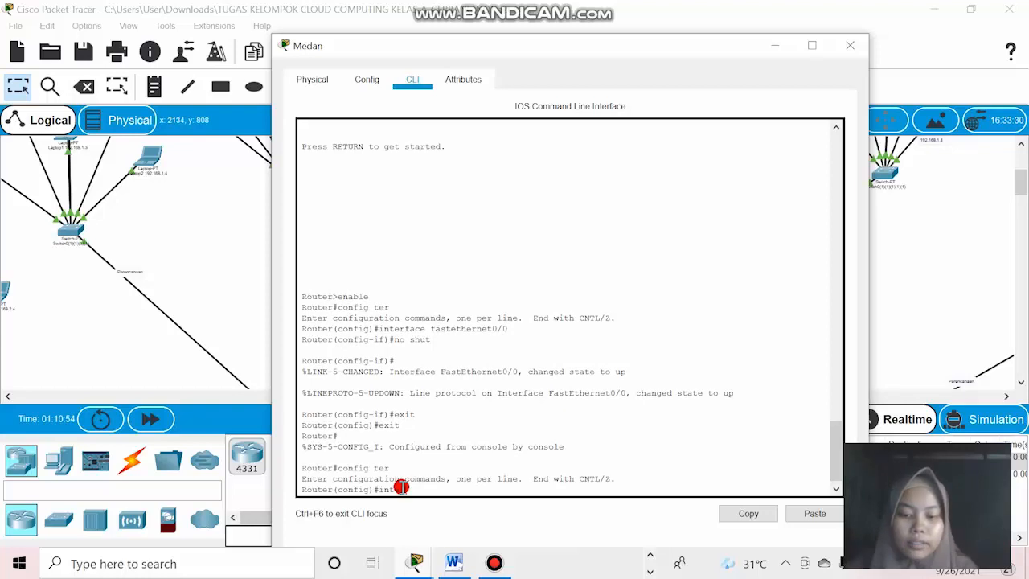
{"action": "type", "text": "erface"}
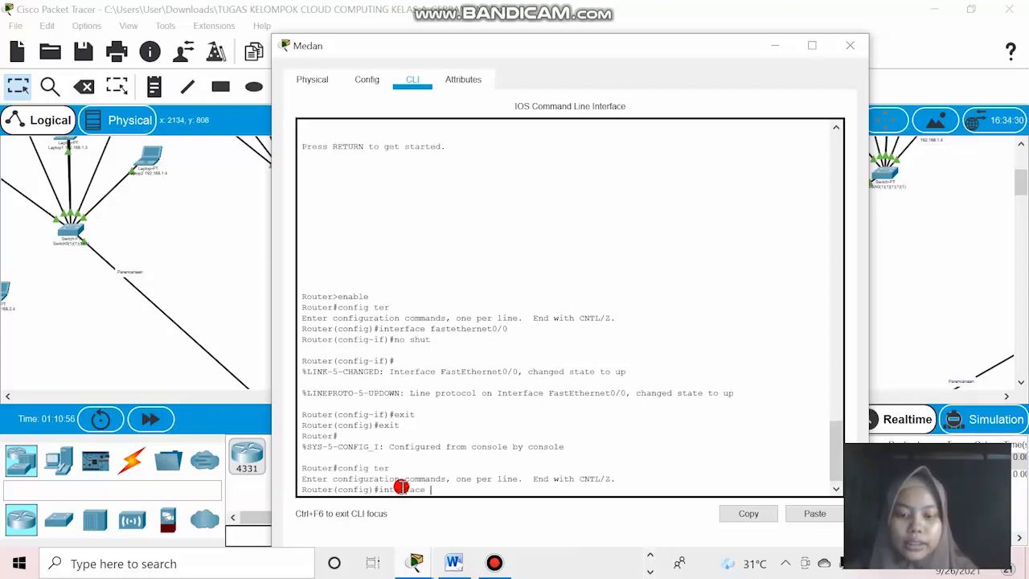
{"action": "type", "text": " fasteth"}
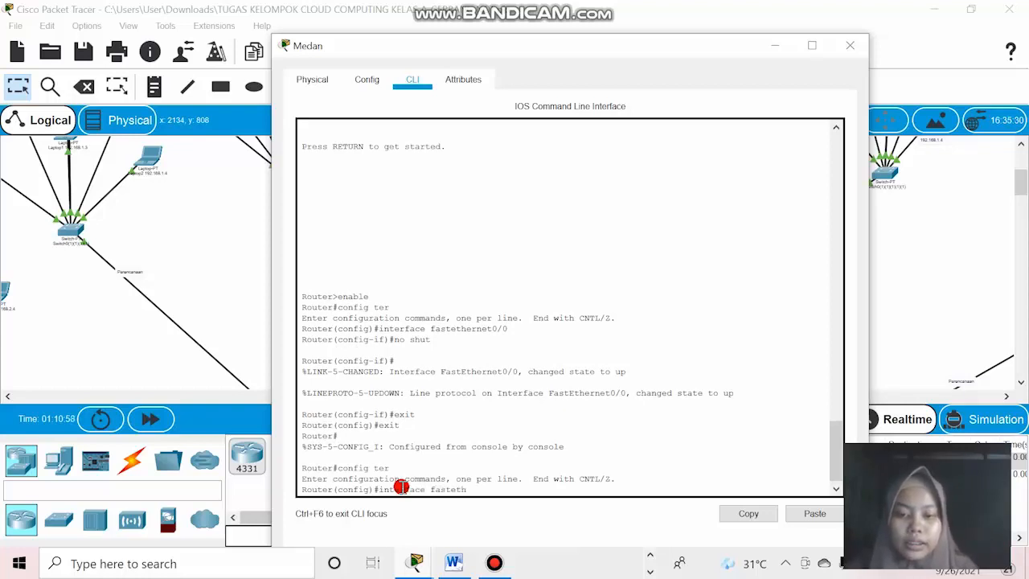
{"action": "type", "text": "ernet"}
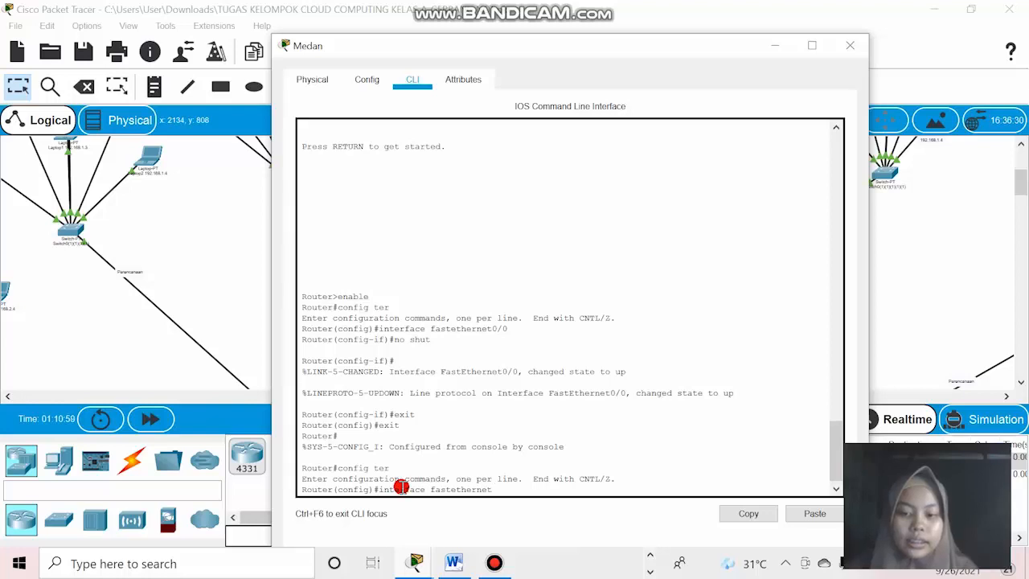
{"action": "type", "text": "1/"}
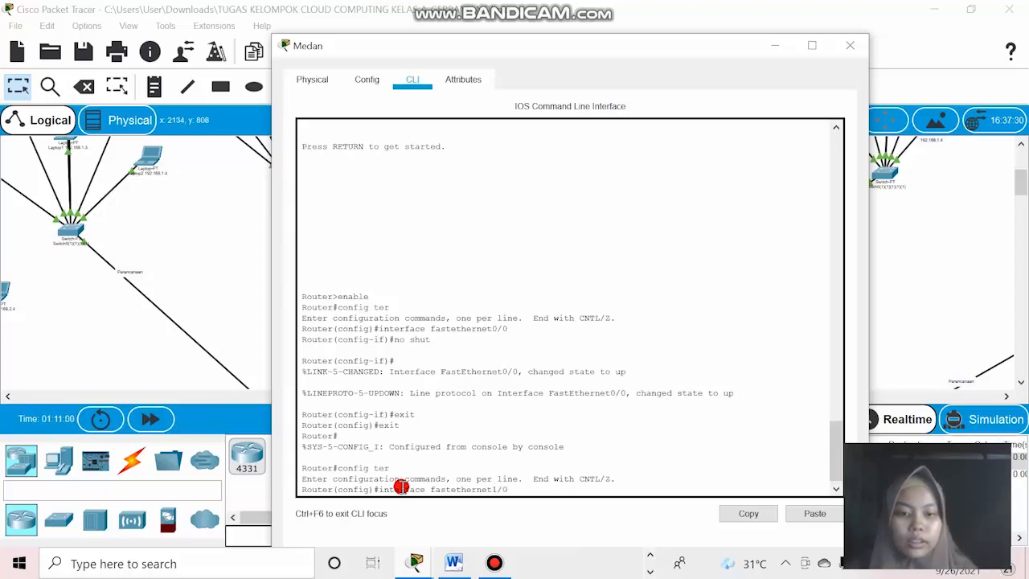
{"action": "type", "text": "0"}
{"action": "key", "text": "Return"}
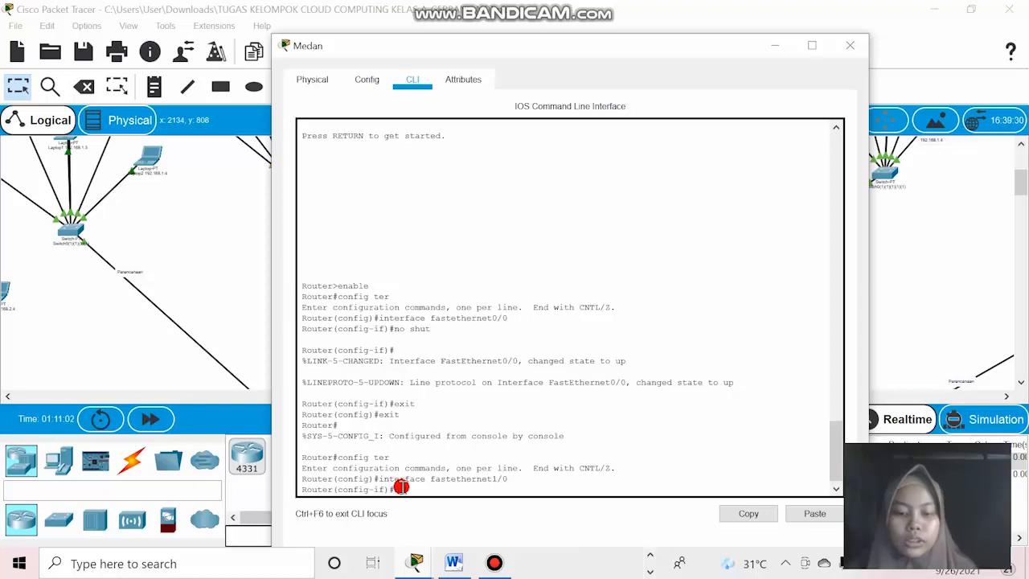
Bring up the Medan router's fastethernet1/0 interface with the no shut command.
{"action": "type", "text": "no shut"}
{"action": "key", "text": "Return"}
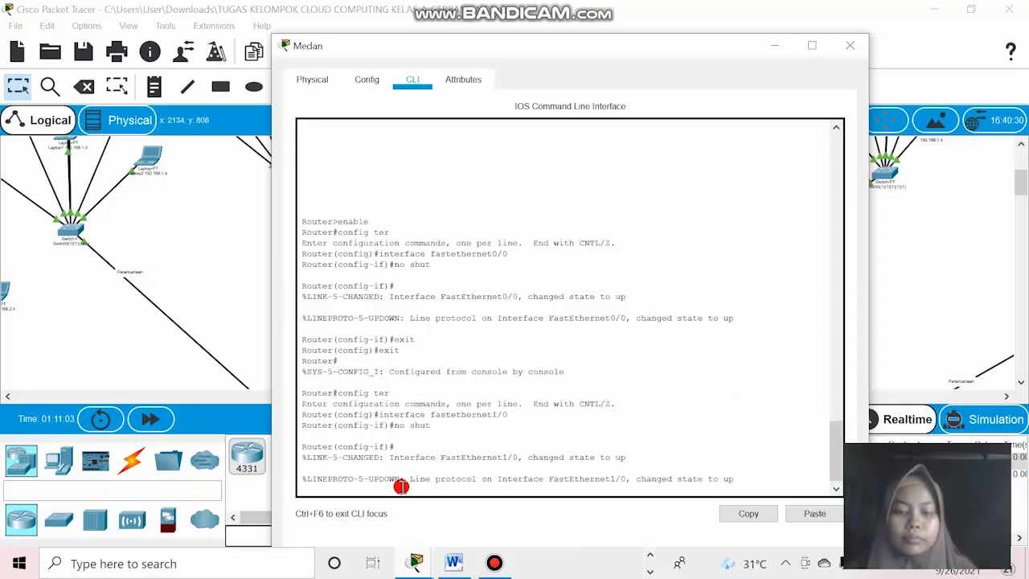
{"action": "key", "text": "Return"}
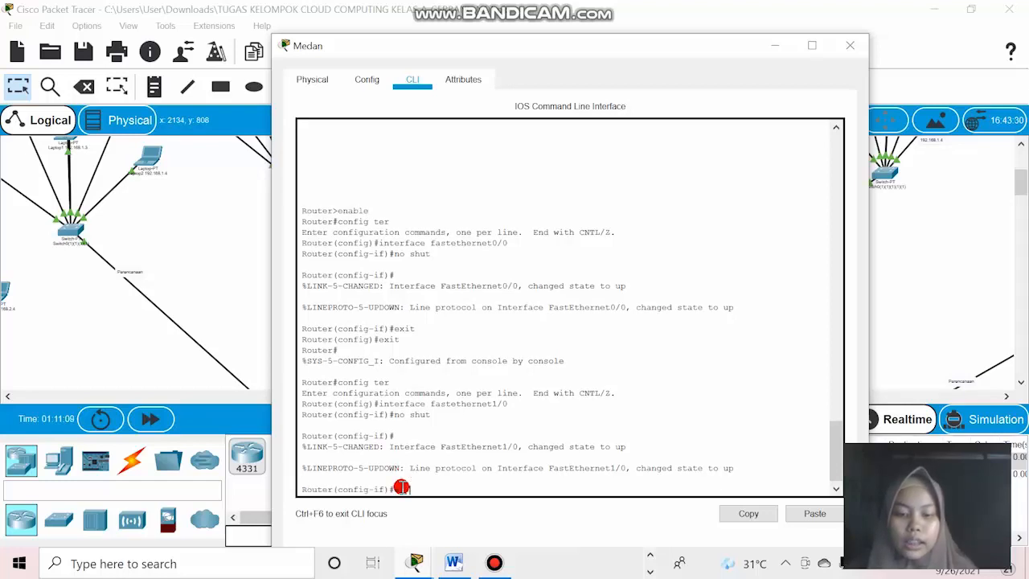
Exit all configuration modes and the console session on the Medan router, and close its window.
{"action": "type", "text": "exit"}
{"action": "key", "text": "Return"}
{"action": "type", "text": "exit"}
{"action": "key", "text": "Return"}
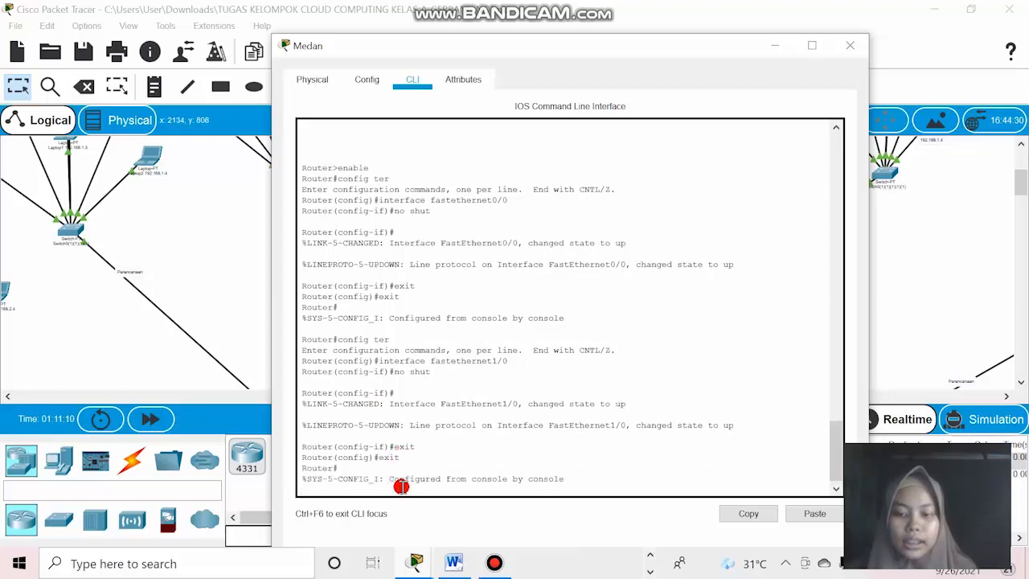
{"action": "key", "text": "Return"}
{"action": "type", "text": "exit"}
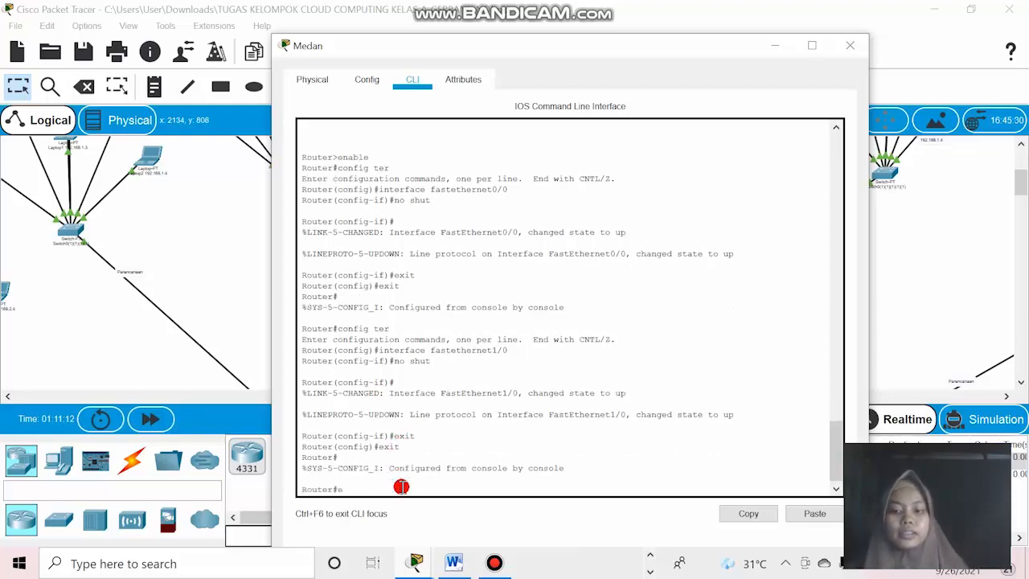
{"action": "key", "text": "Return"}
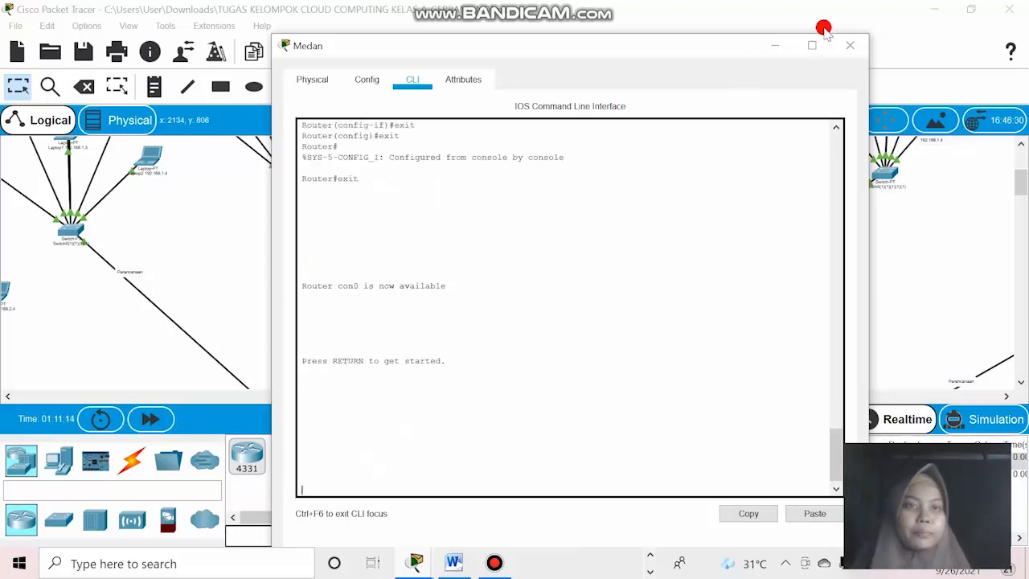
{"action": "left_click", "coordinate": [858, 47]}
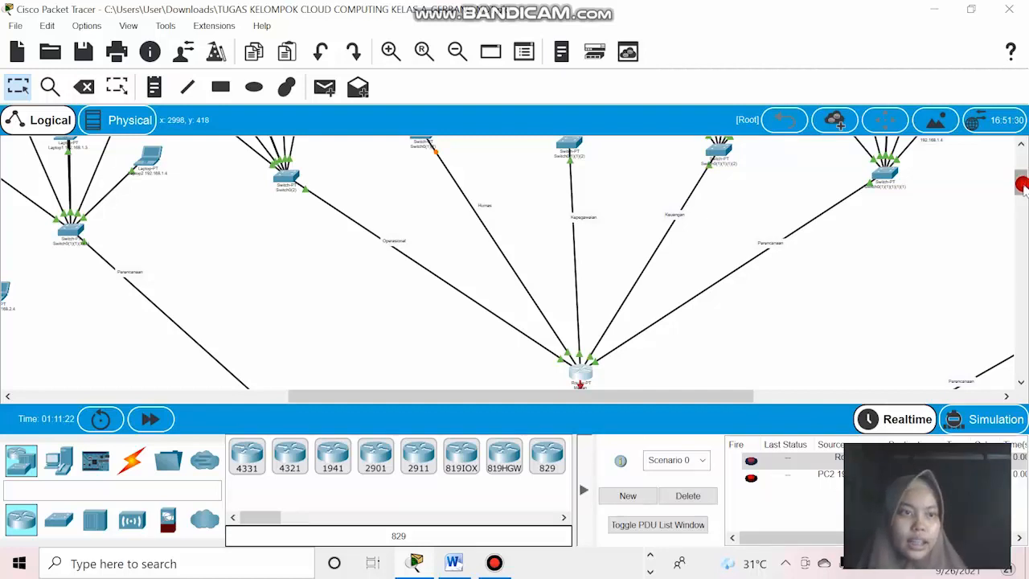
Check the link lights between the Medan router and its department switches, including the Humas and Kepegawaian links.
{"action": "scroll", "coordinate": [1023, 177], "scroll_direction": "up", "scroll_amount": 3}
{"action": "scroll", "coordinate": [1023, 180], "scroll_direction": "down", "scroll_amount": 3}
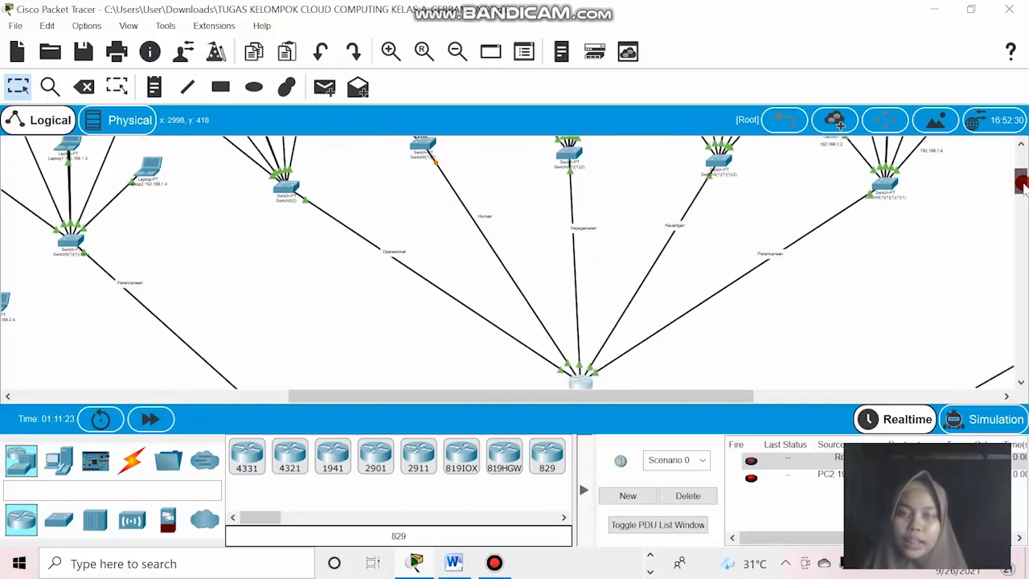
{"action": "scroll", "coordinate": [1022, 180], "scroll_direction": "up", "scroll_amount": 2}
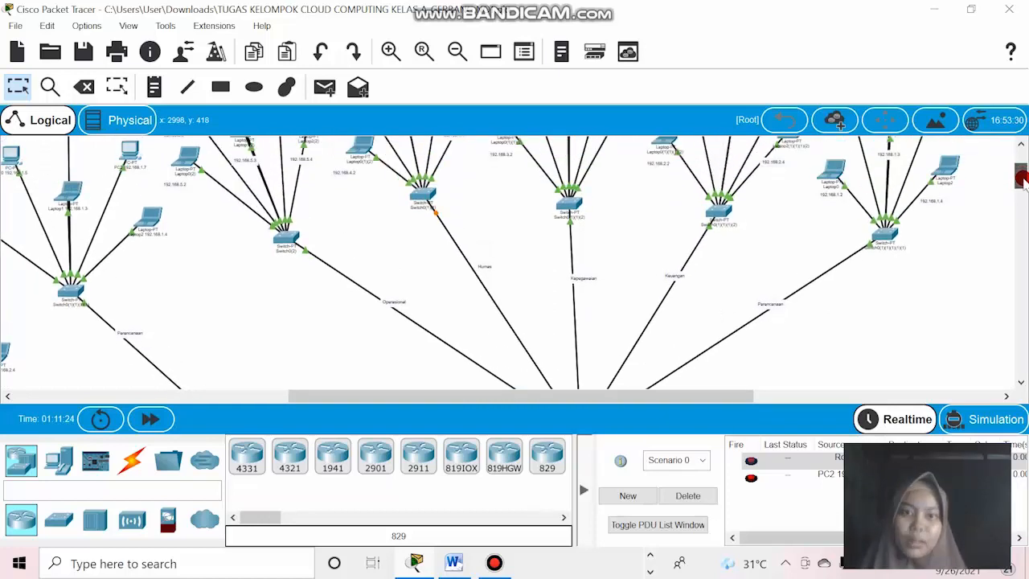
{"action": "left_click_drag", "start_coordinate": [1021, 178], "coordinate": [1021, 184]}
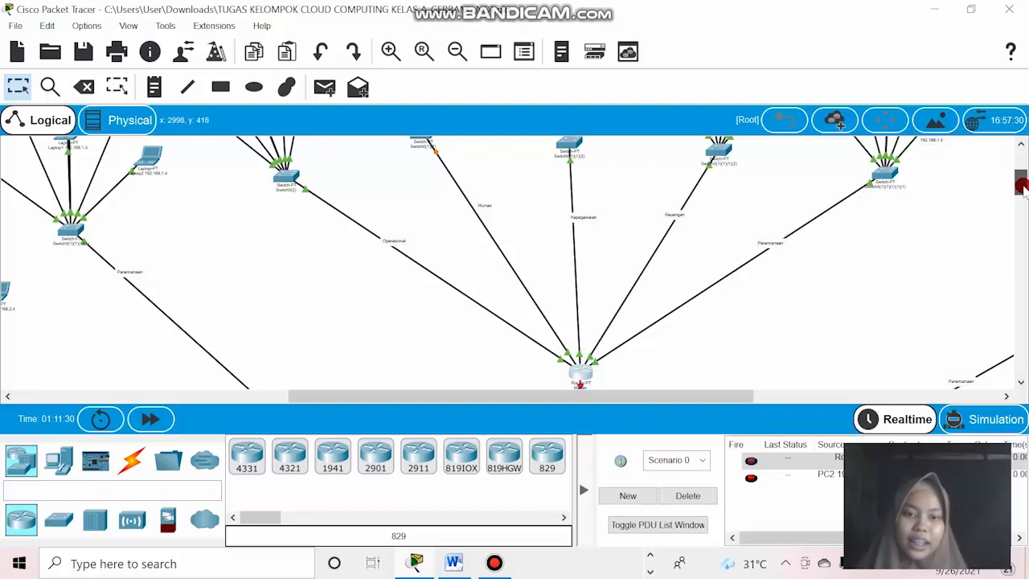
{"action": "left_click_drag", "start_coordinate": [1021, 185], "coordinate": [1021, 184]}
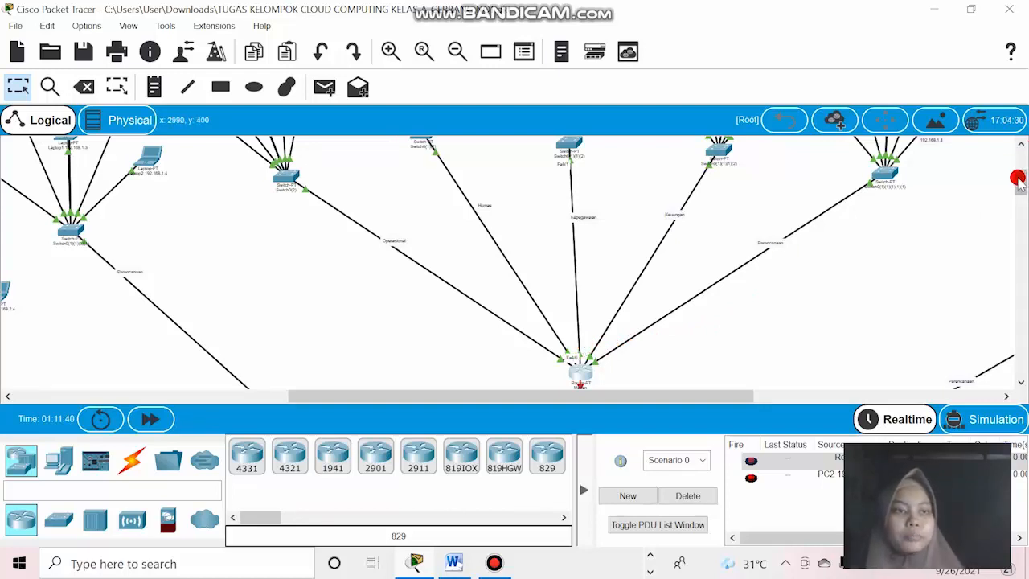
Open the Medan router's console and enter global configuration mode with the commands enable and config ter.
{"action": "left_click_drag", "start_coordinate": [1020, 178], "coordinate": [1020, 212]}
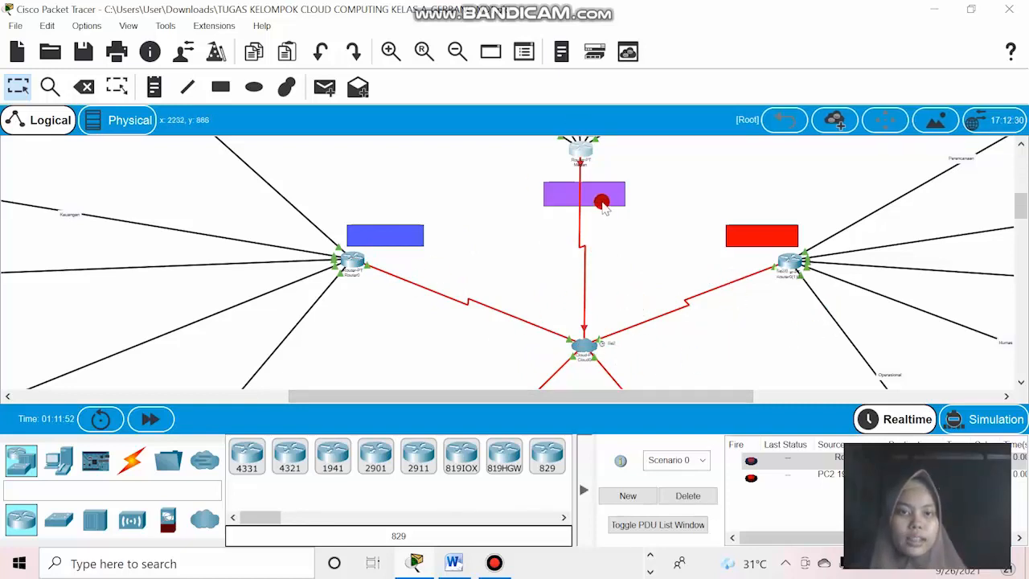
{"action": "mouse_move", "coordinate": [591, 165]}
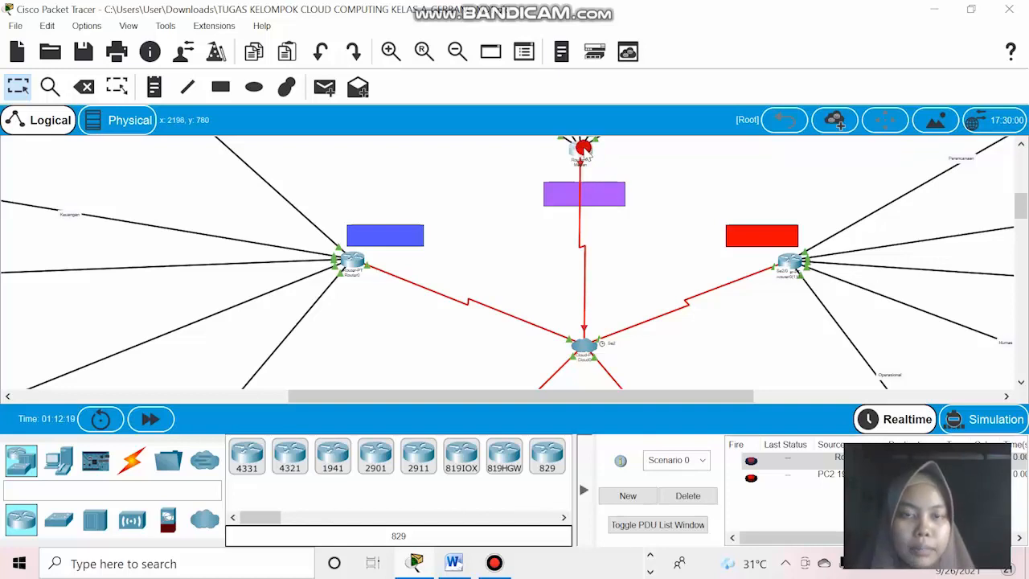
{"action": "mouse_move", "coordinate": [584, 149]}
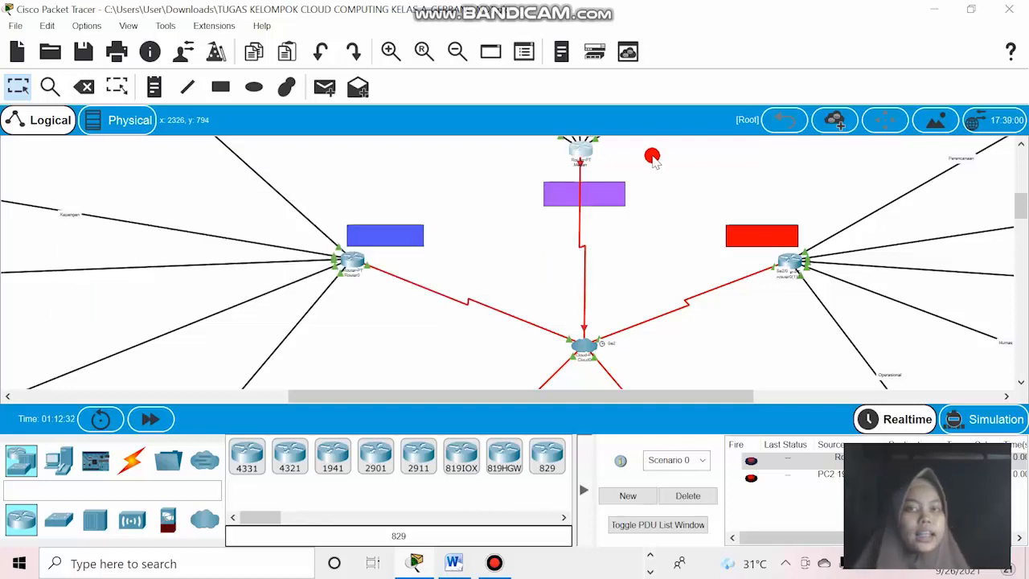
{"action": "left_click", "coordinate": [580, 149]}
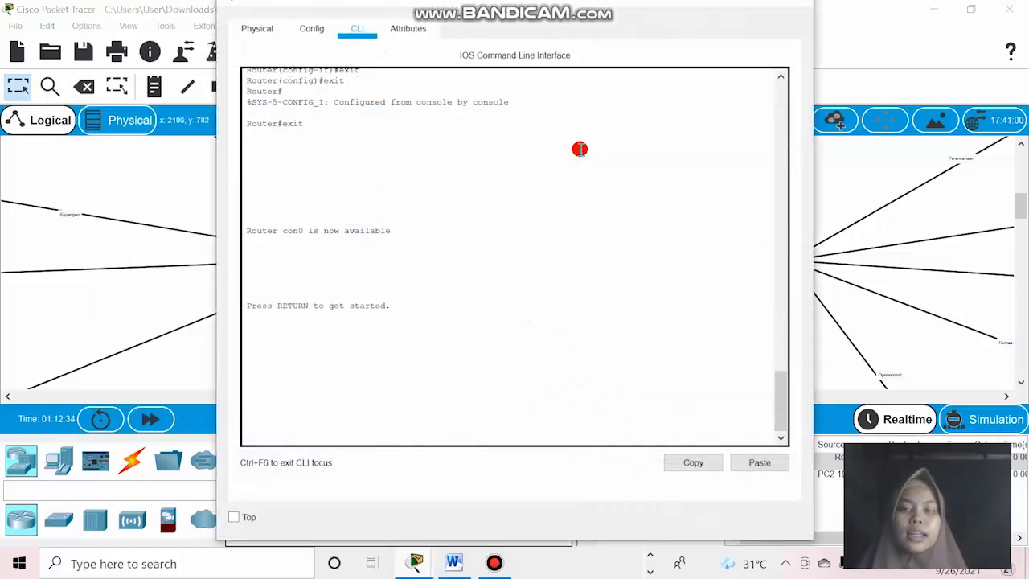
{"action": "left_click", "coordinate": [334, 413]}
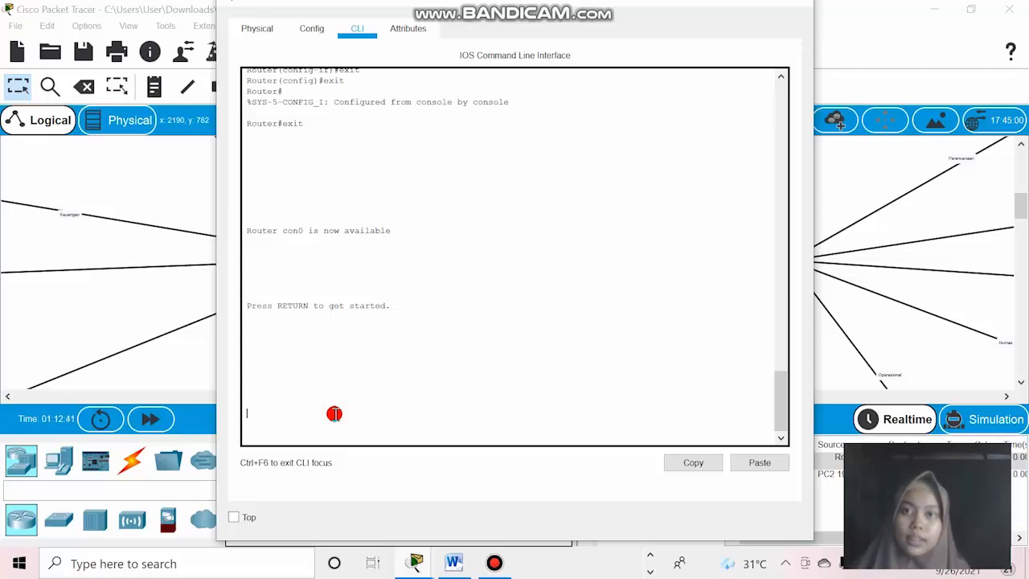
{"action": "key", "text": "Return"}
{"action": "type", "text": "er>e"}
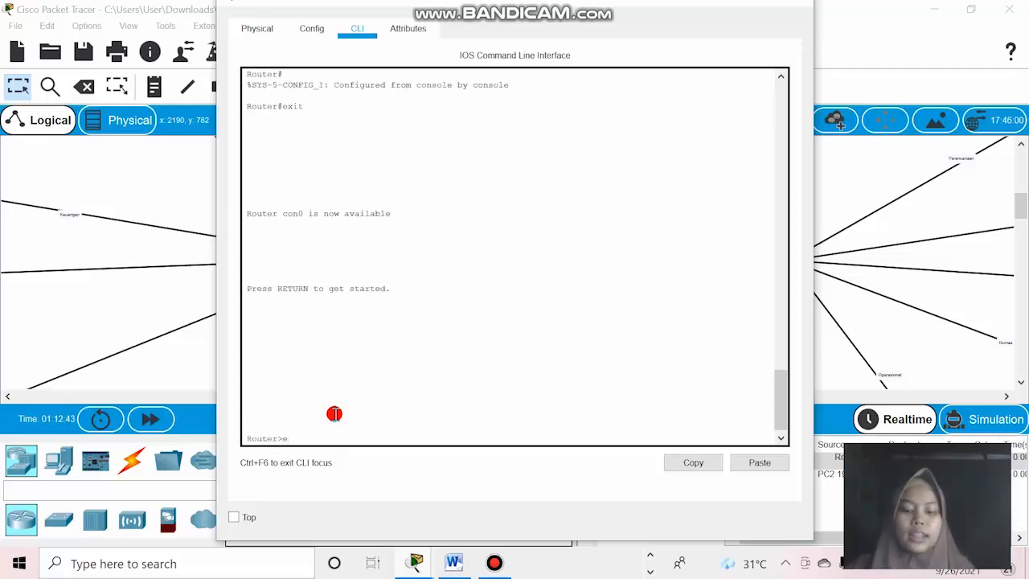
{"action": "type", "text": "nable"}
{"action": "key", "text": "Return"}
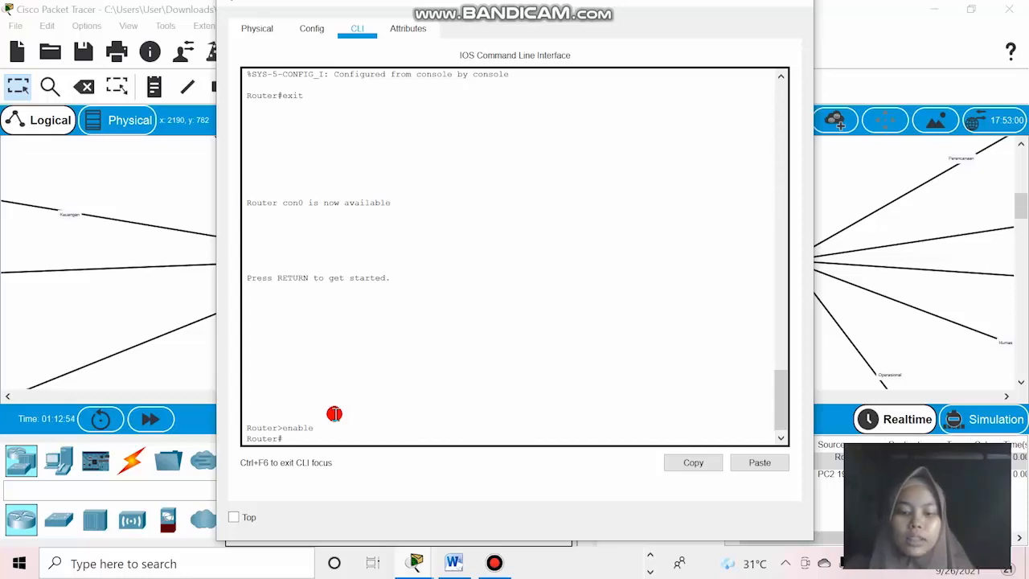
{"action": "type", "text": "config te"}
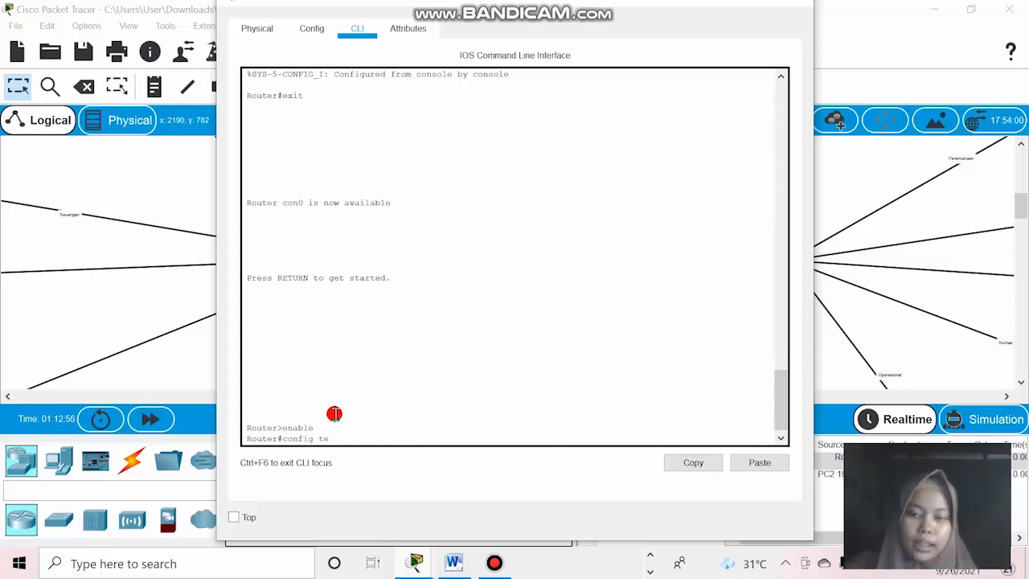
{"action": "key", "text": "Return"}
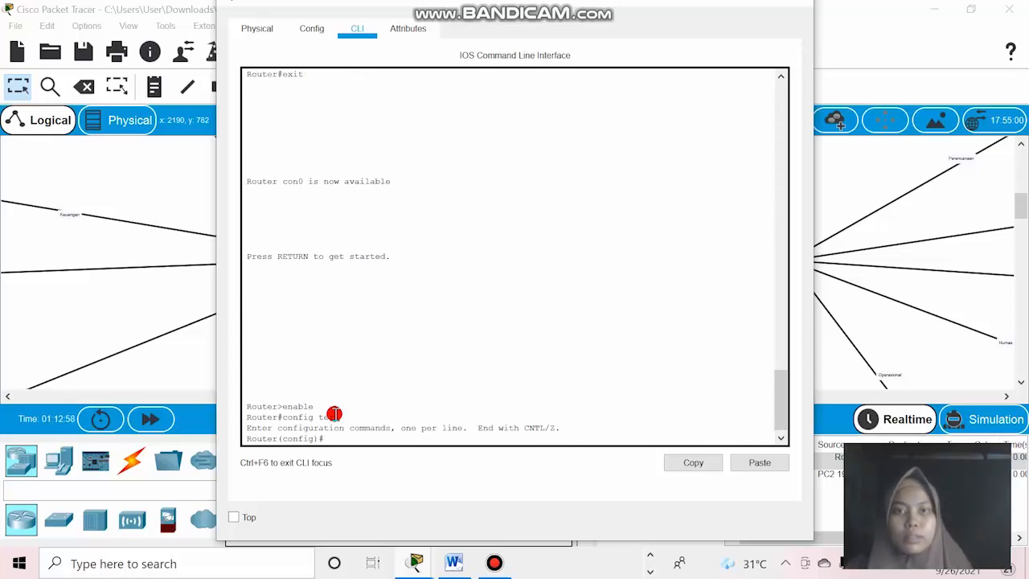
Select the Medan router's interface se2/0 and bring it up with the no shut command.
{"action": "type", "text": "interfac"}
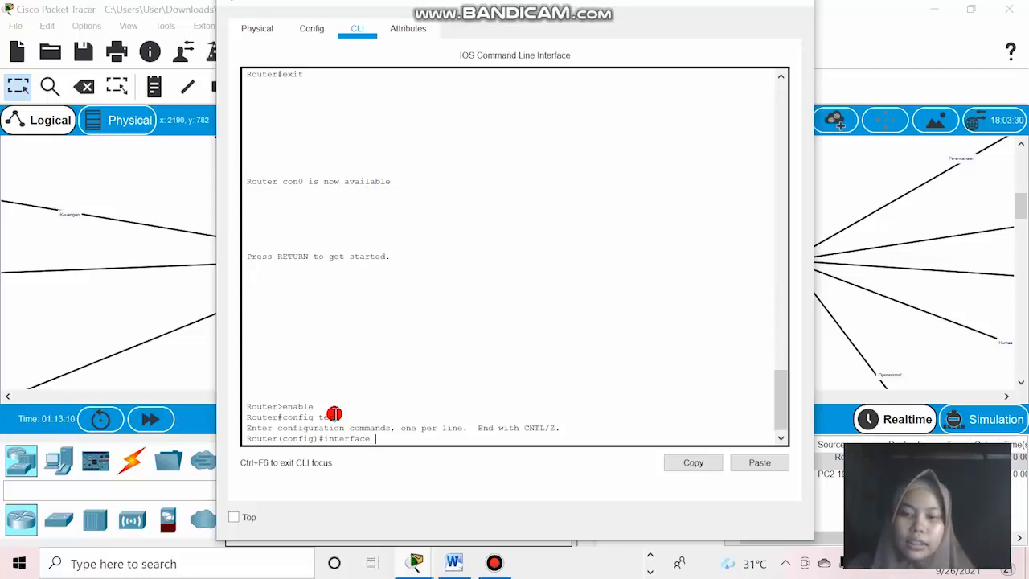
{"action": "type", "text": "e"}
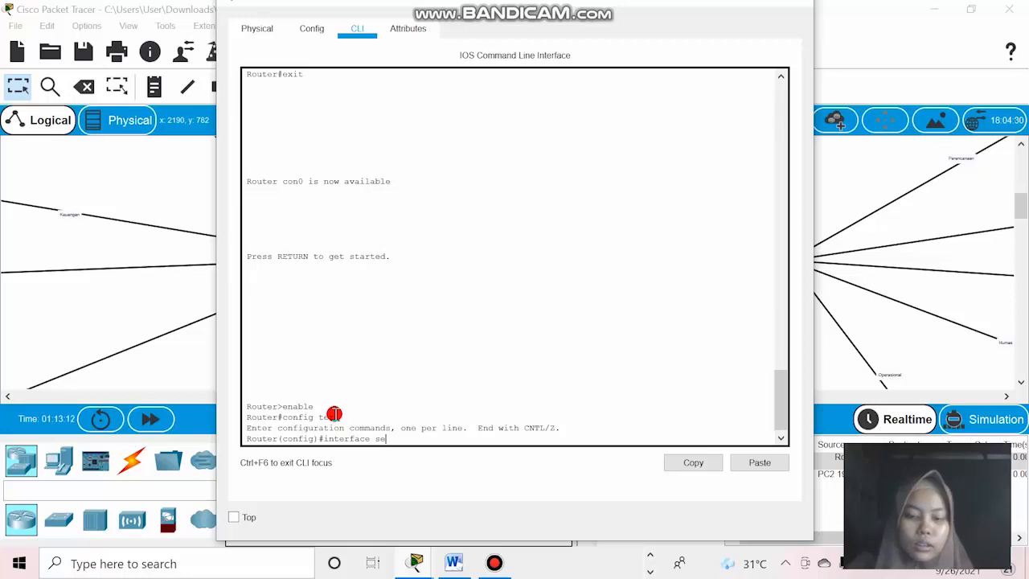
{"action": "type", "text": "2"}
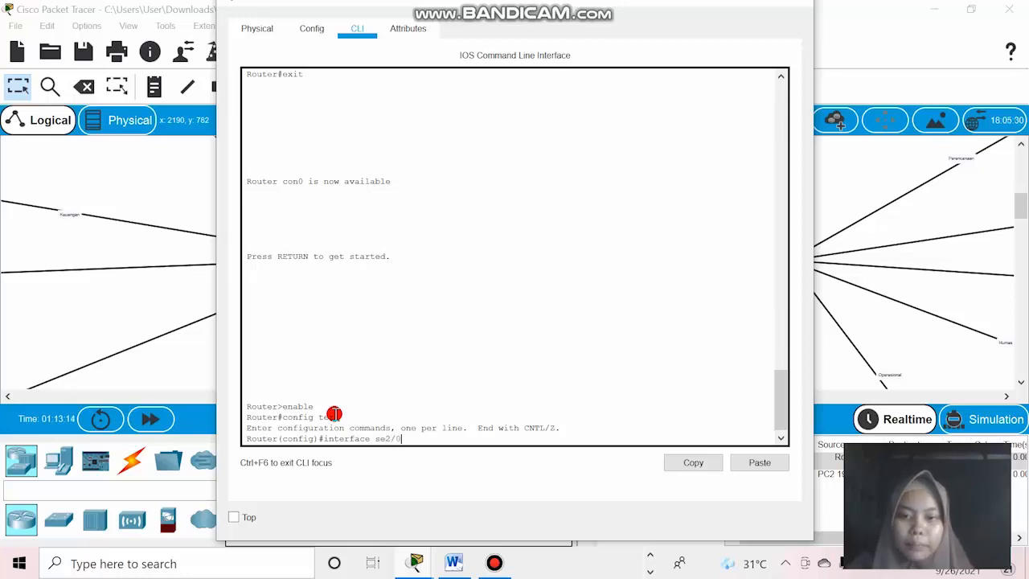
{"action": "type", "text": "/0"}
{"action": "key", "text": "Return"}
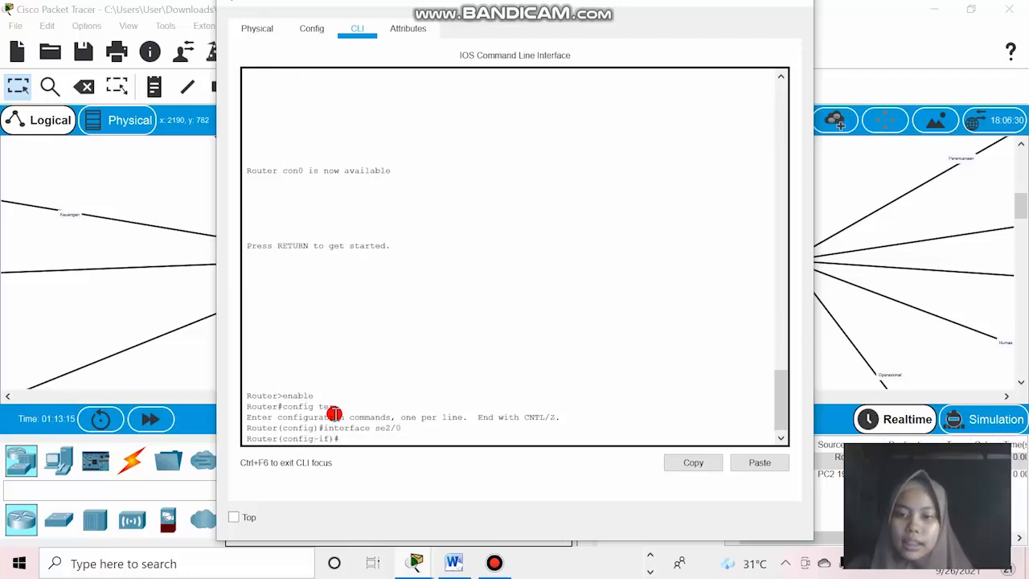
{"action": "type", "text": "no s"}
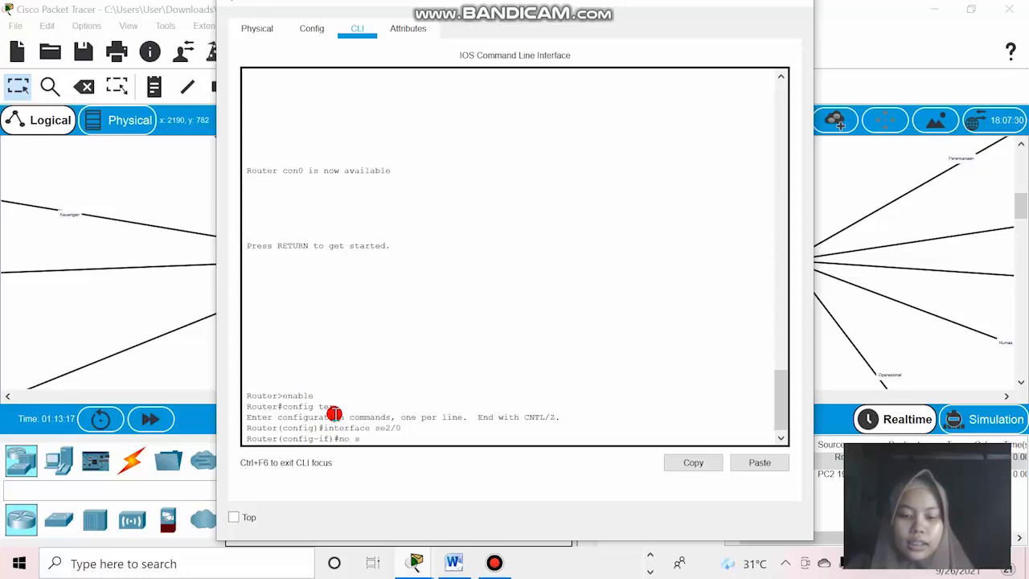
{"action": "type", "text": "hut"}
{"action": "key", "text": "Return"}
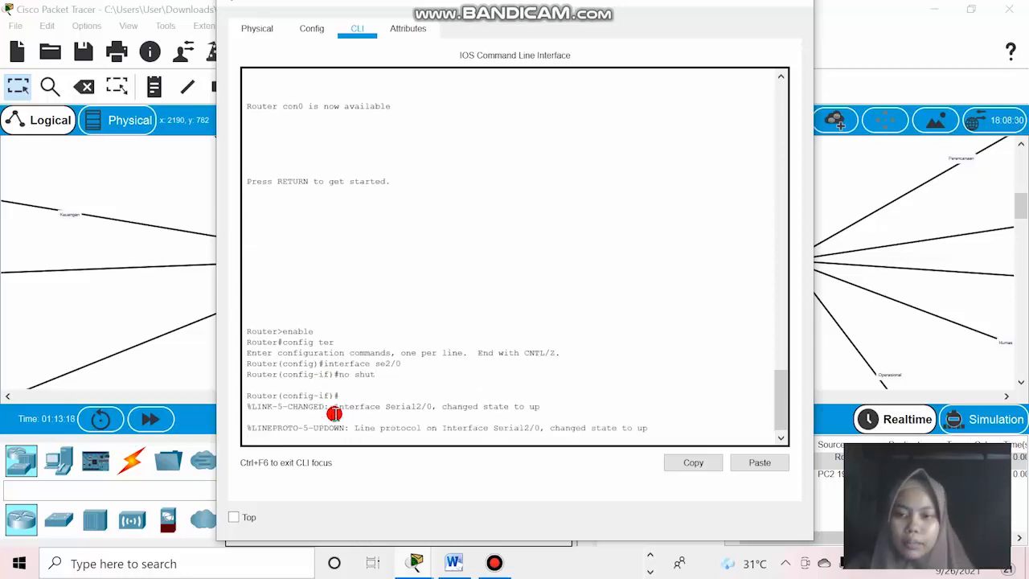
{"action": "key", "text": "Return"}
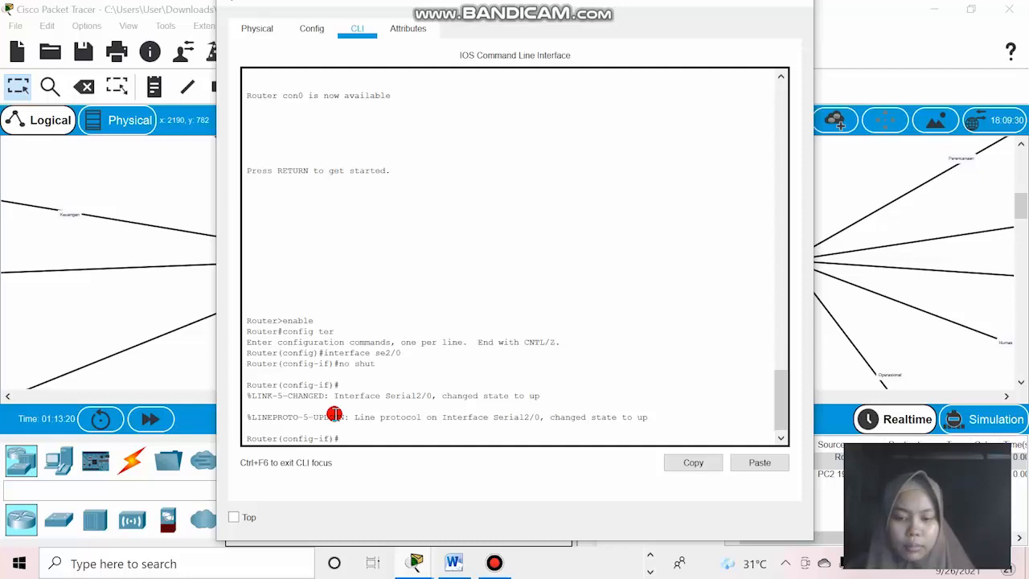
Exit interface and global configuration modes, end the Medan router's console session, and close its window.
{"action": "type", "text": "exit"}
{"action": "key", "text": "Return"}
{"action": "type", "text": "ex"}
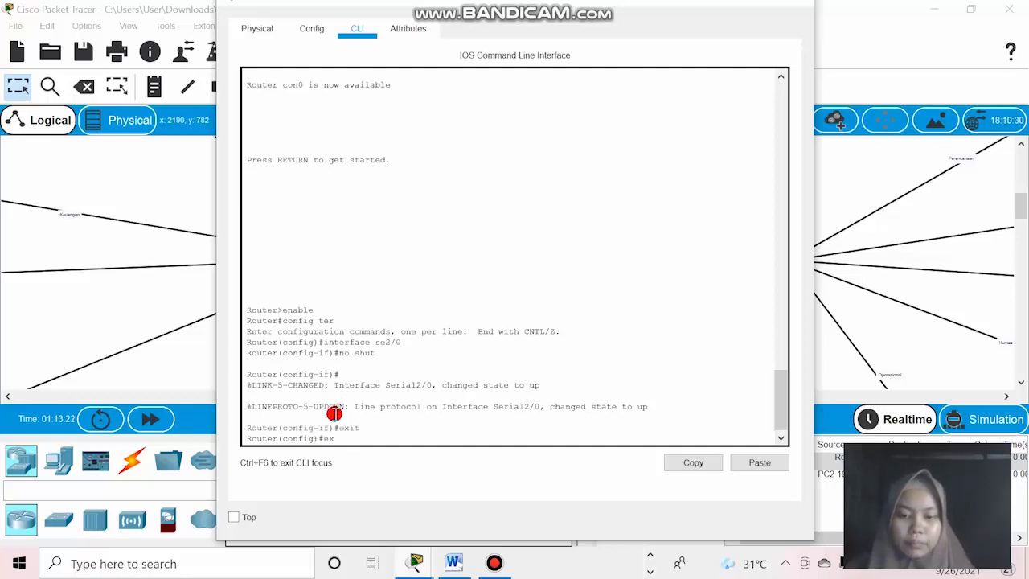
{"action": "type", "text": "it"}
{"action": "key", "text": "Return"}
{"action": "key", "text": "Return"}
{"action": "type", "text": "er#e"}
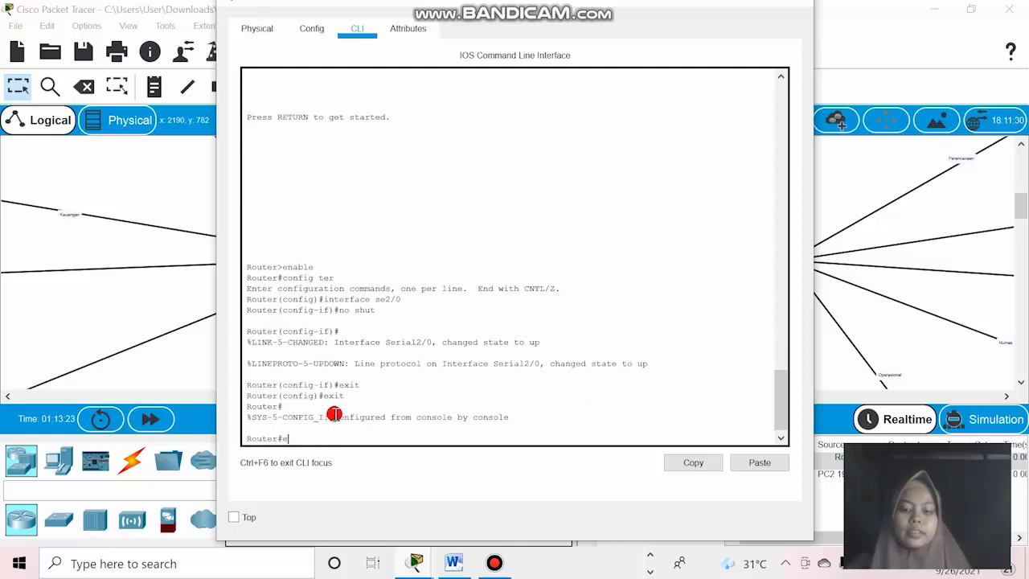
{"action": "type", "text": "xit"}
{"action": "key", "text": "Return"}
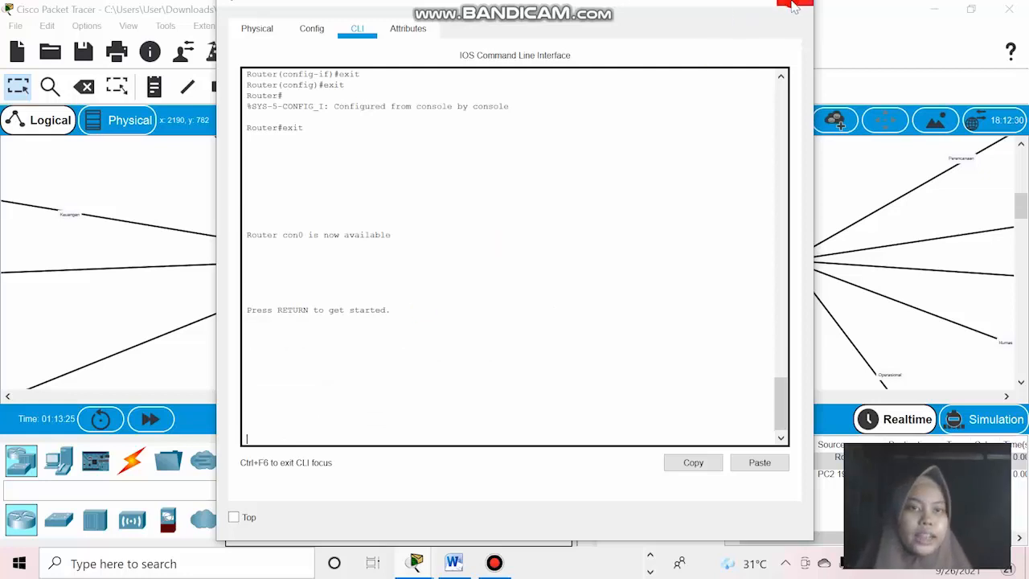
{"action": "left_click", "coordinate": [796, 7]}
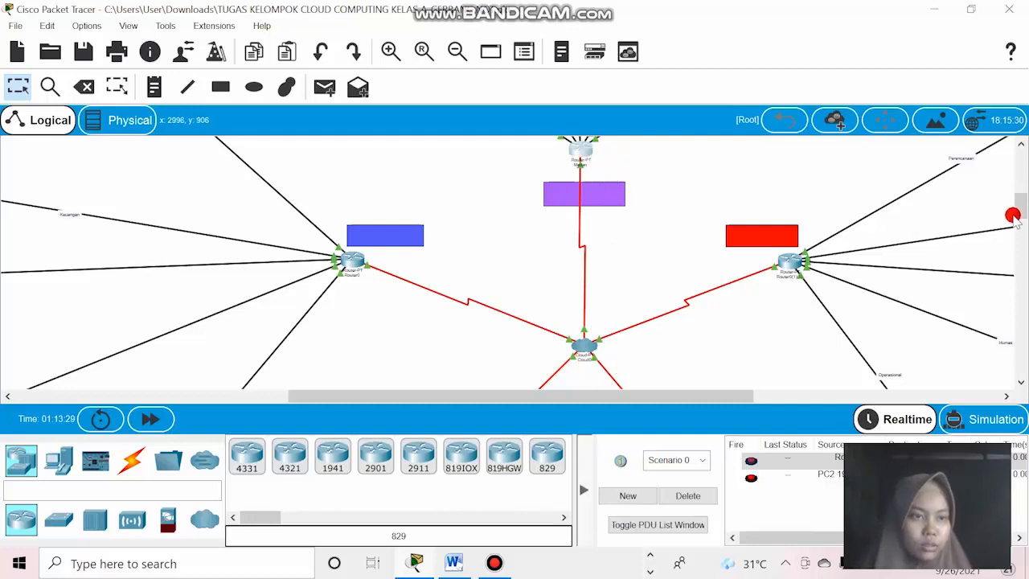
{"action": "mouse_move", "coordinate": [1016, 216]}
{"action": "left_mouse_down"}
{"action": "mouse_move", "coordinate": [1021, 163]}
{"action": "mouse_move", "coordinate": [1022, 182]}
{"action": "left_mouse_up"}
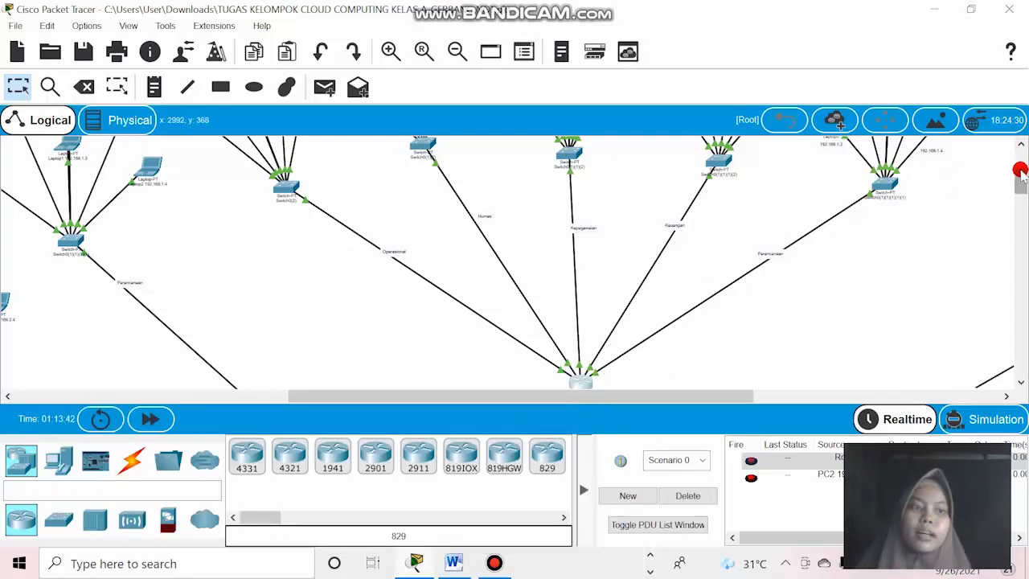
{"action": "left_click_drag", "start_coordinate": [1019, 171], "coordinate": [1021, 201]}
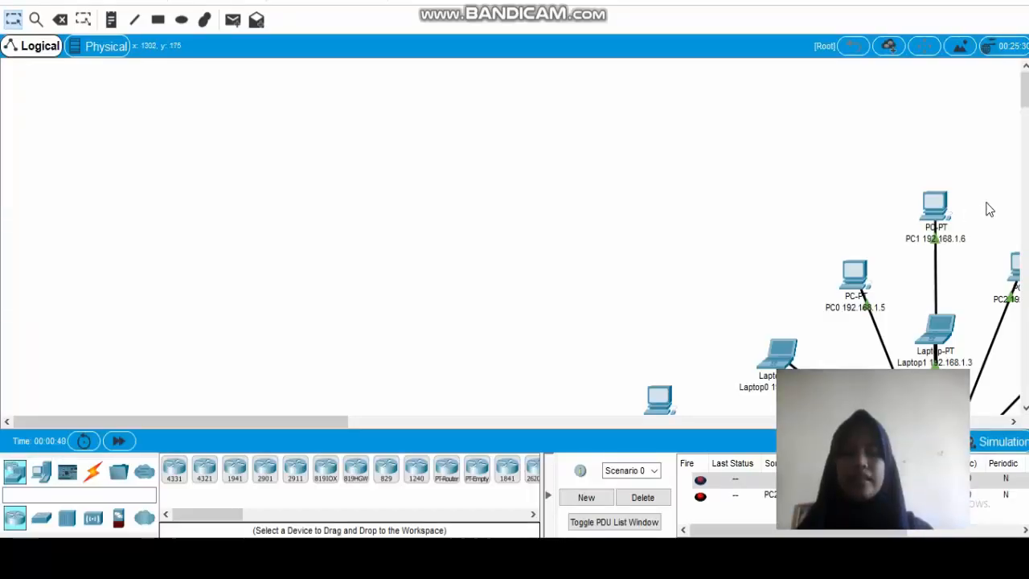
Centre the topology on the cloud and delete Scenario 0 with its listed PDUs.
{"action": "left_click", "coordinate": [336, 5]}
{"action": "left_click", "coordinate": [336, 5]}
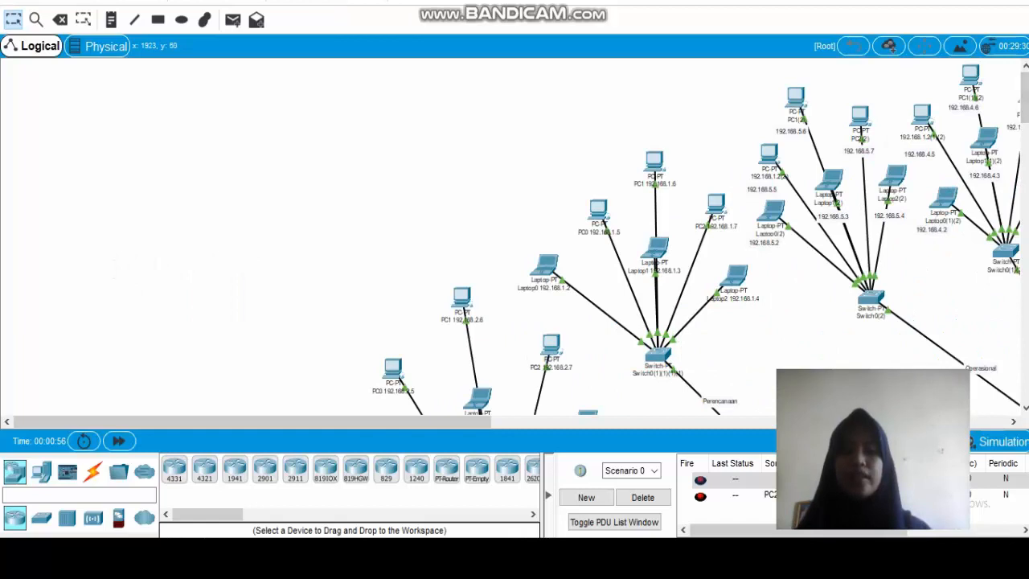
{"action": "left_click_drag", "start_coordinate": [1025, 91], "coordinate": [1025, 114]}
{"action": "left_click_drag", "start_coordinate": [454, 417], "coordinate": [762, 422]}
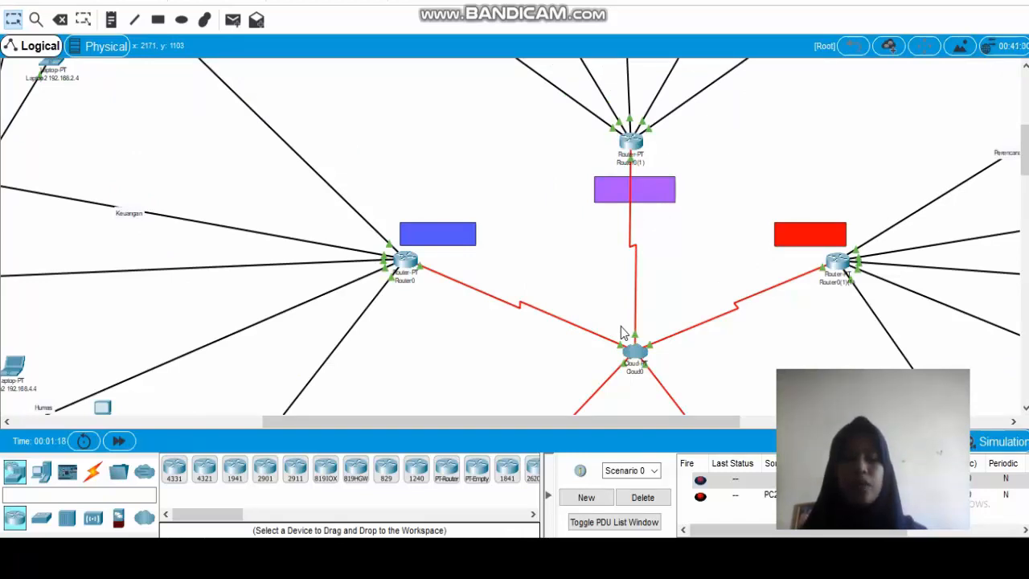
{"action": "left_click", "coordinate": [642, 498]}
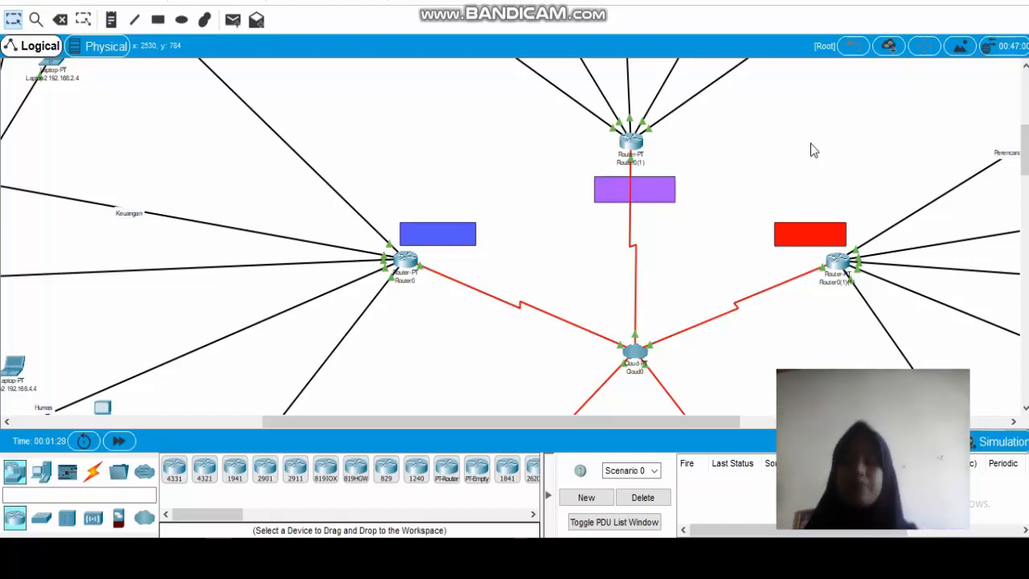
Open the central cloud's configuration and display the frame relay settings of its Serial0 interface.
{"action": "mouse_move", "coordinate": [1025, 158]}
{"action": "left_mouse_down"}
{"action": "mouse_move", "coordinate": [1025, 180]}
{"action": "mouse_move", "coordinate": [1026, 148]}
{"action": "mouse_move", "coordinate": [1025, 160]}
{"action": "left_mouse_up"}
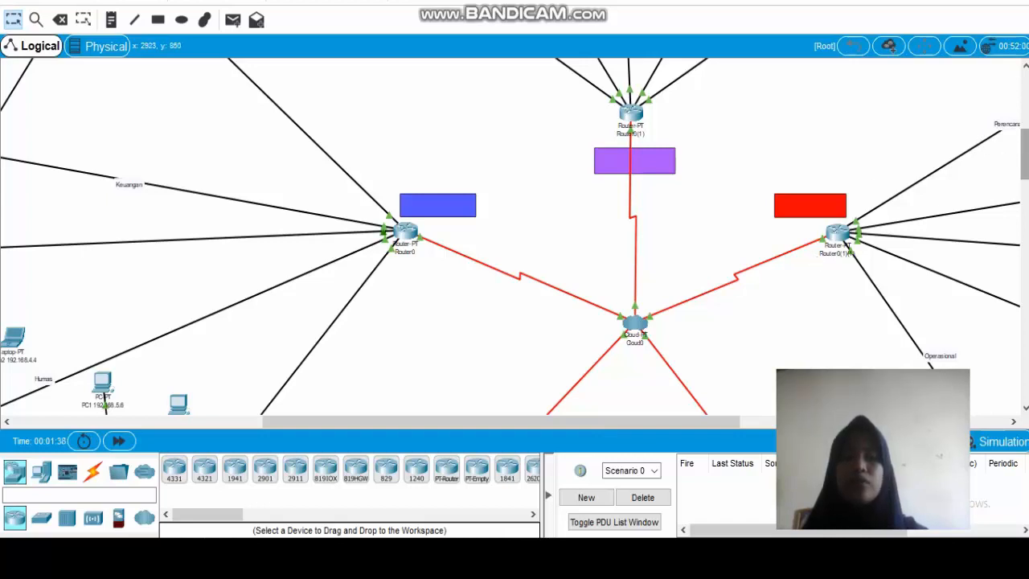
{"action": "mouse_move", "coordinate": [1025, 155]}
{"action": "left_mouse_down"}
{"action": "mouse_move", "coordinate": [1024, 197]}
{"action": "mouse_move", "coordinate": [1024, 160]}
{"action": "left_mouse_up"}
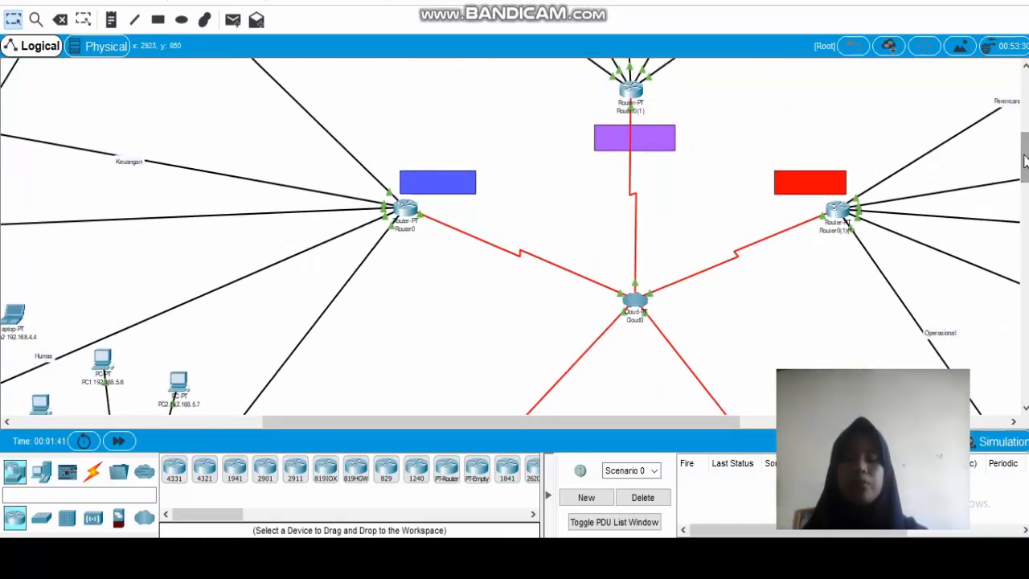
{"action": "left_click", "coordinate": [631, 305]}
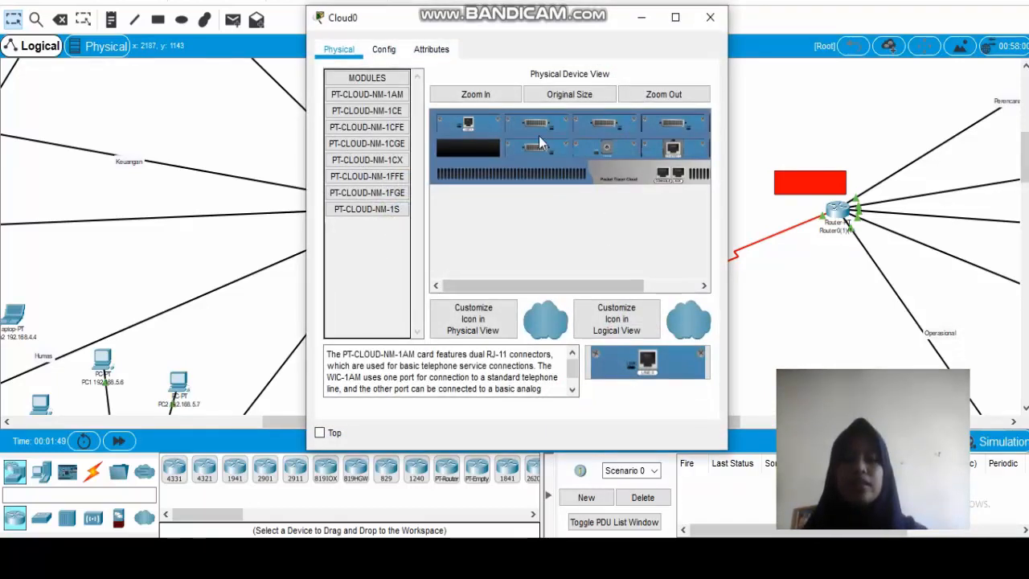
{"action": "left_click", "coordinate": [384, 49]}
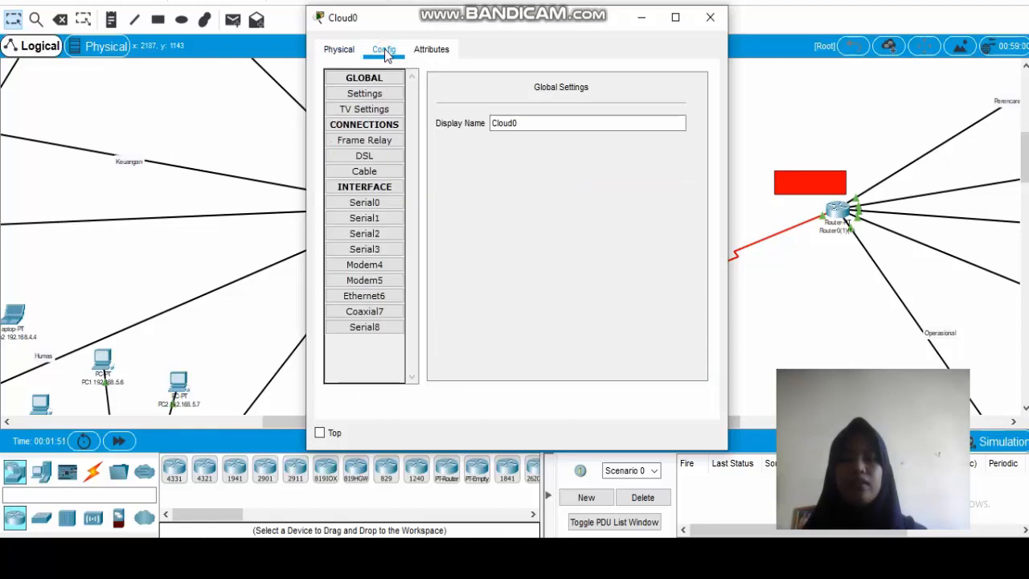
{"action": "left_click", "coordinate": [377, 206]}
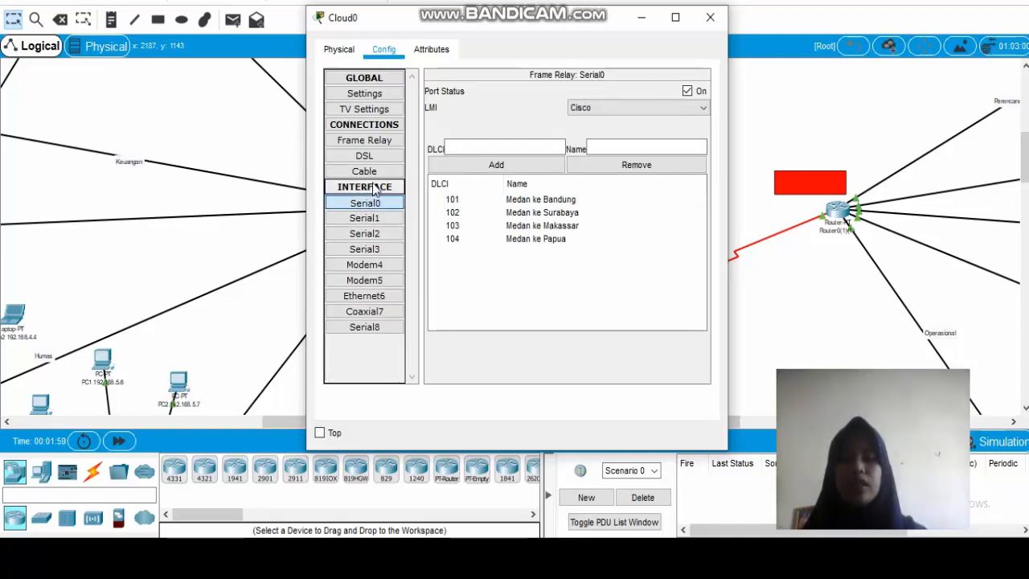
Remove the DLCI entries 101, 102, 103 and 104 from the cloud's Serial0 frame relay list.
{"action": "left_click", "coordinate": [527, 199]}
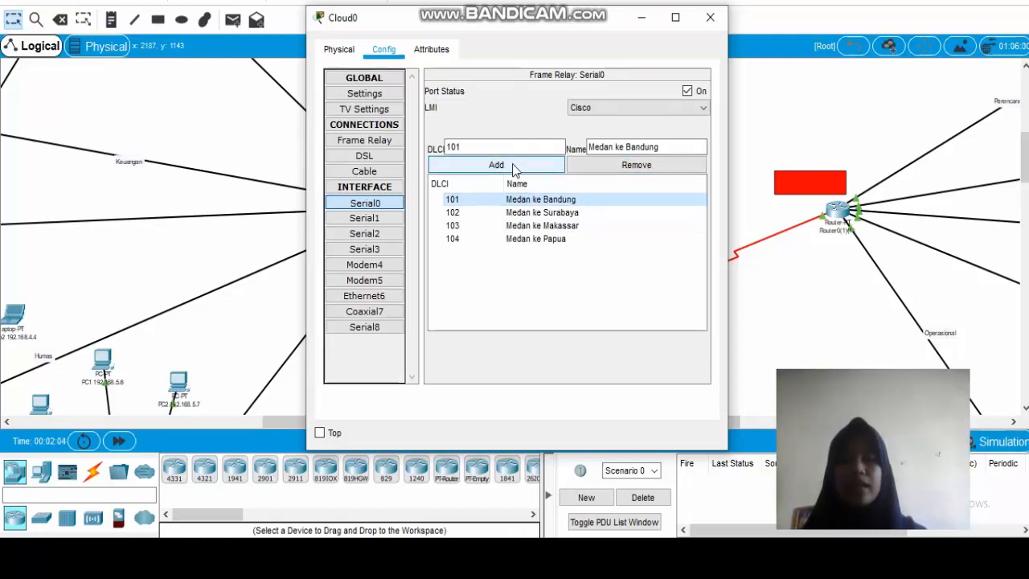
{"action": "left_click", "coordinate": [595, 163]}
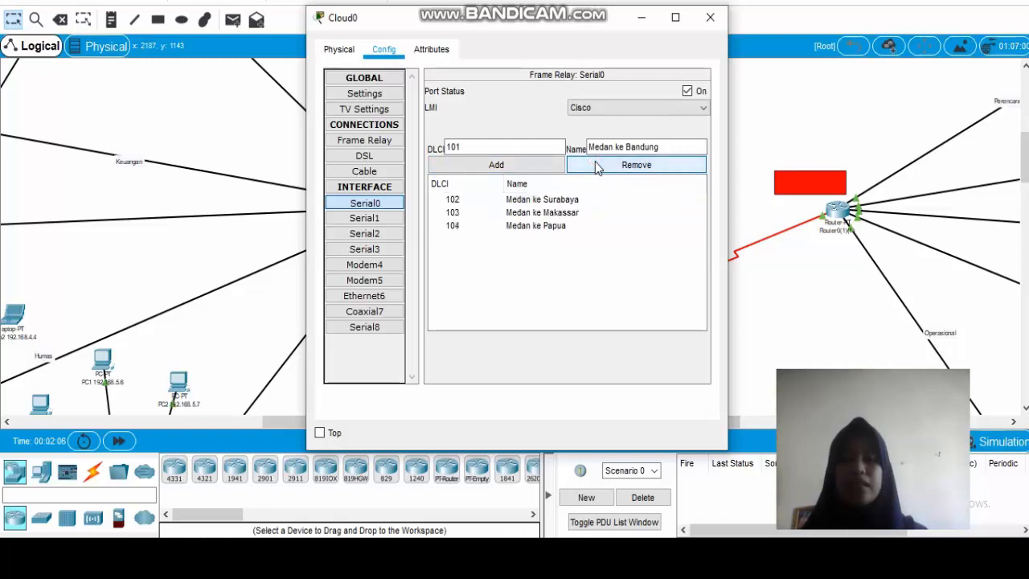
{"action": "left_click", "coordinate": [550, 202]}
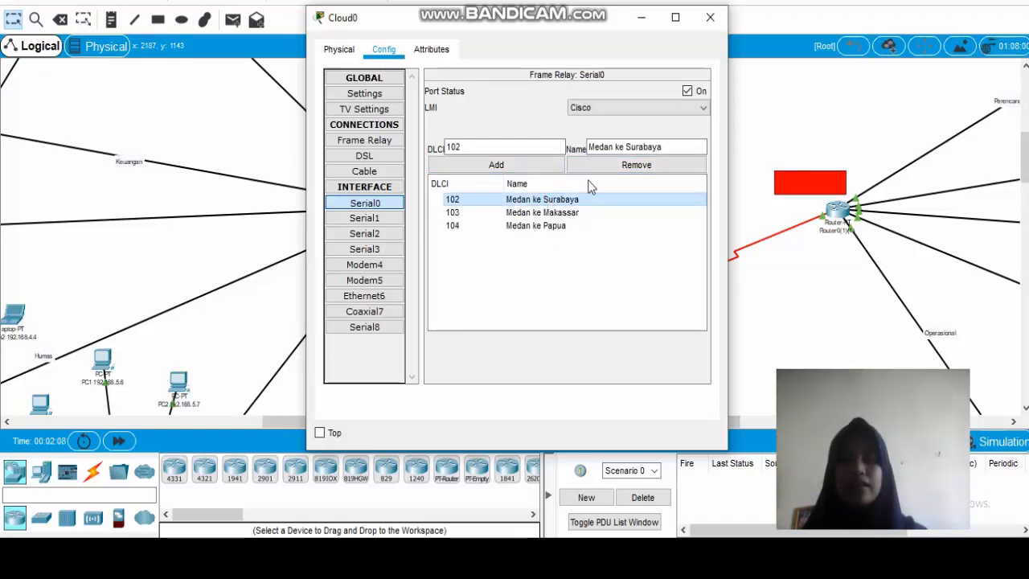
{"action": "left_click", "coordinate": [623, 165]}
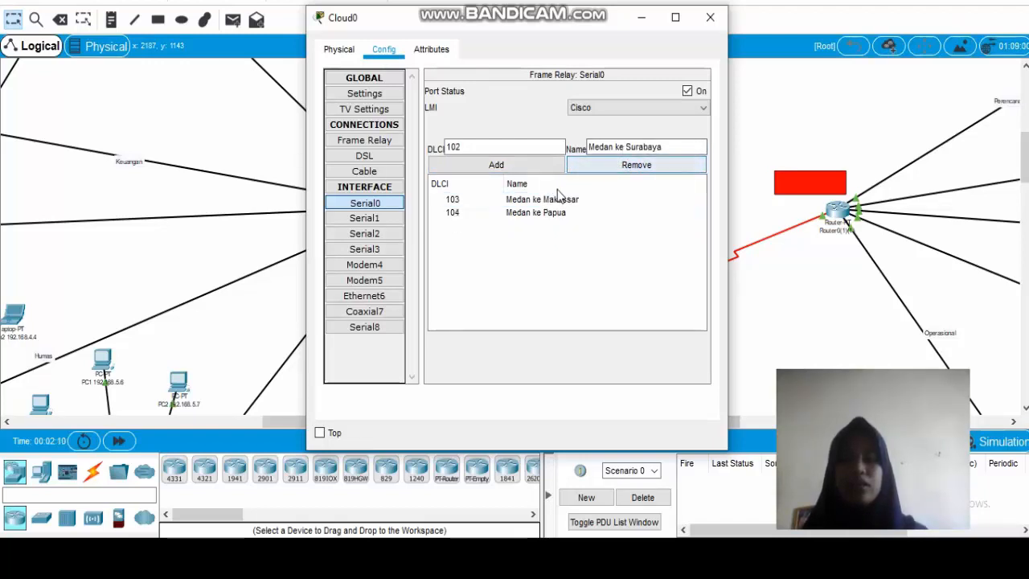
{"action": "left_click", "coordinate": [558, 199]}
{"action": "left_click", "coordinate": [647, 167]}
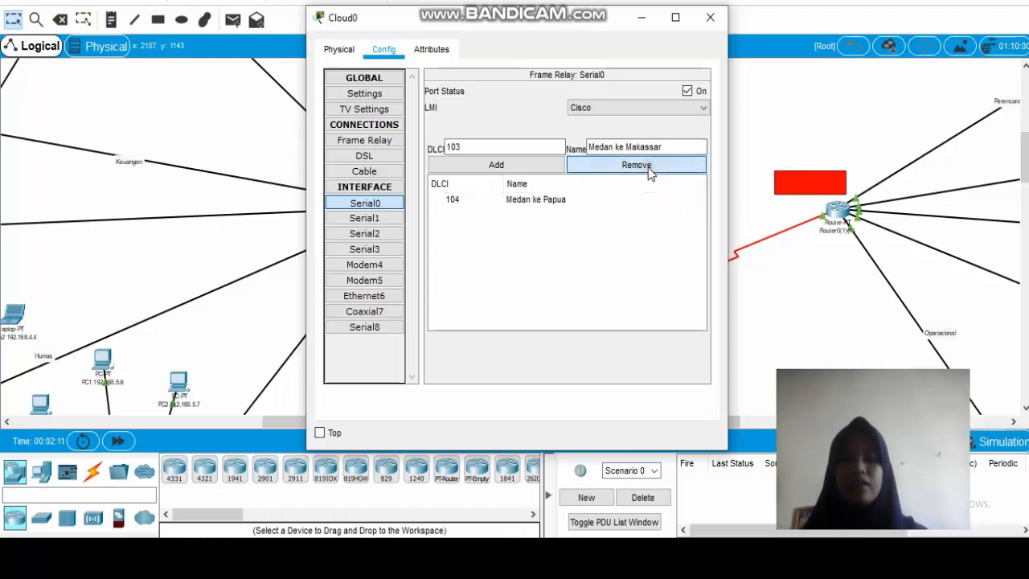
{"action": "left_click", "coordinate": [587, 201]}
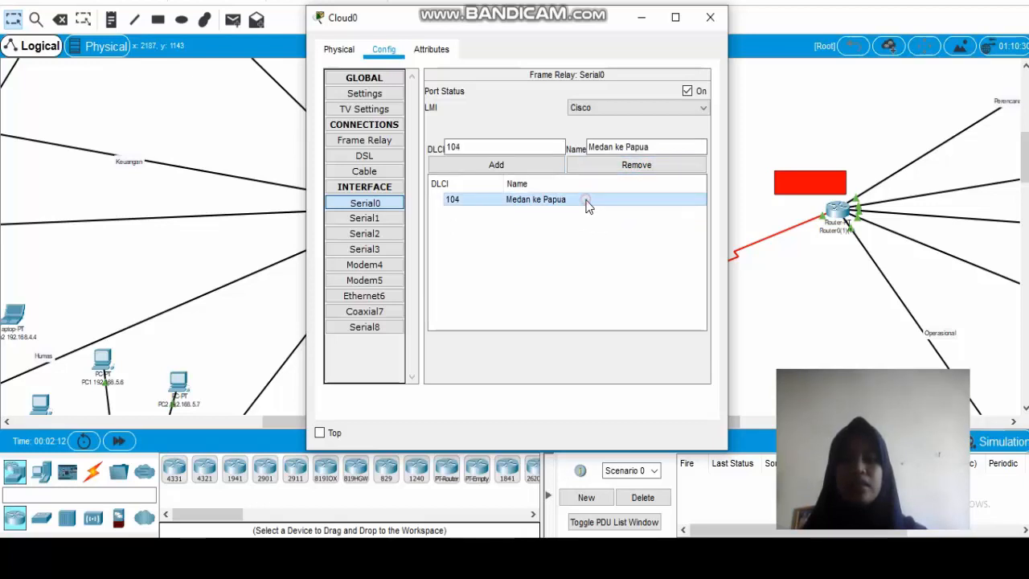
{"action": "left_click", "coordinate": [635, 167]}
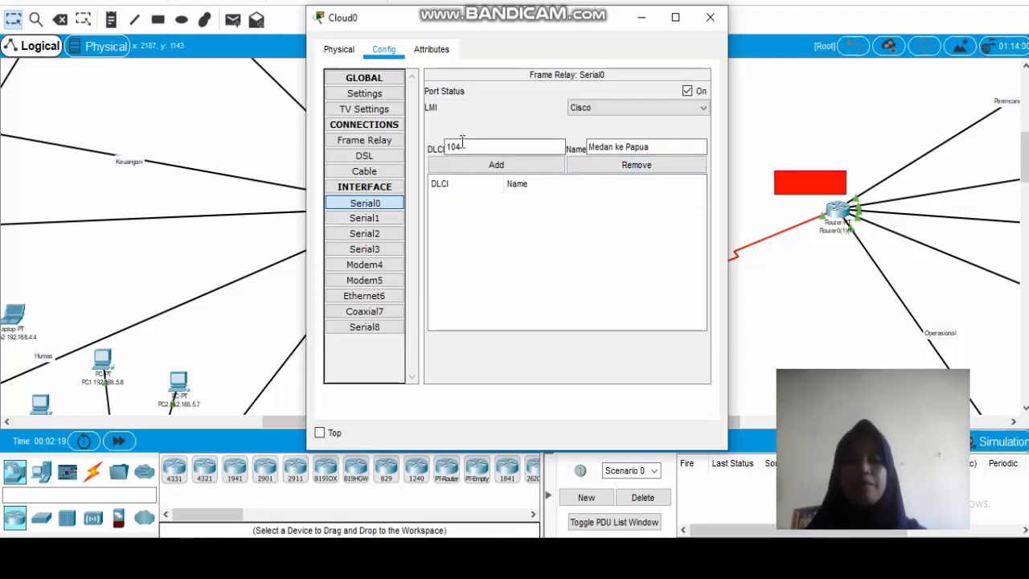
Clear the leftover DLCI number and name for Serial0, and minimise the cloud's window.
{"action": "left_click_drag", "start_coordinate": [468, 147], "coordinate": [439, 148]}
{"action": "key", "text": "BackSpace"}
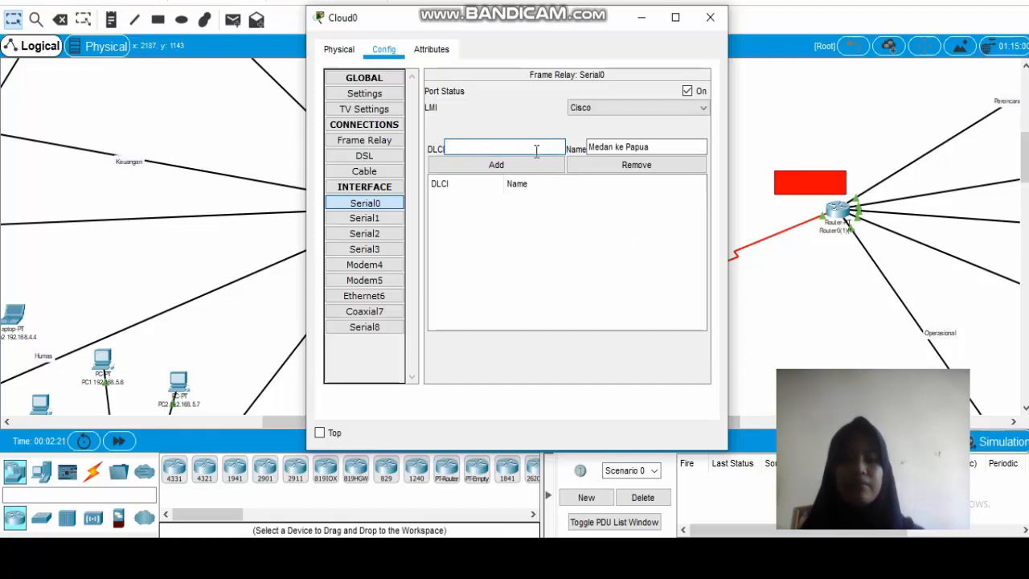
{"action": "left_click_drag", "start_coordinate": [670, 146], "coordinate": [579, 144]}
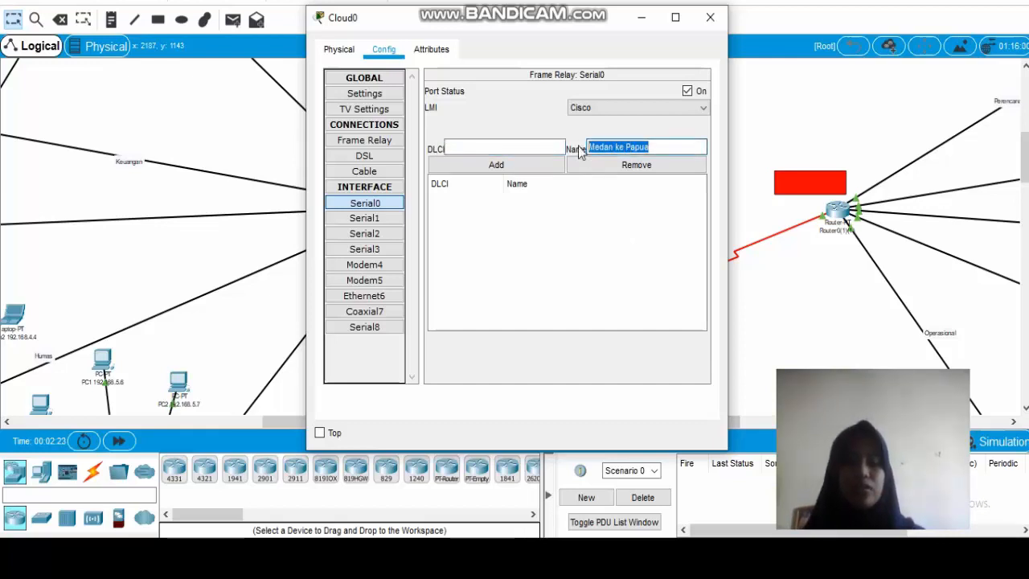
{"action": "key", "text": "BackSpace"}
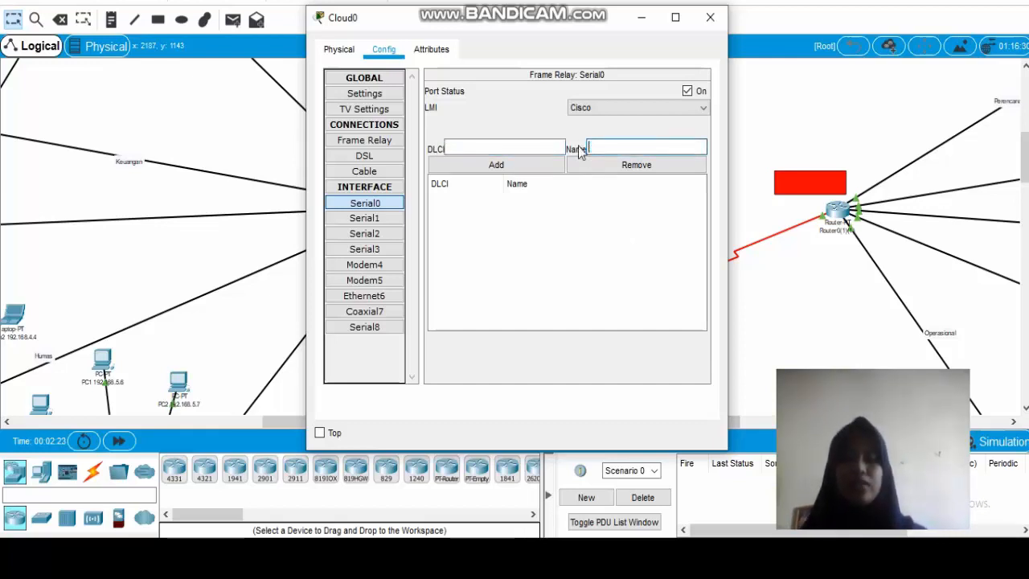
{"action": "left_click", "coordinate": [641, 21]}
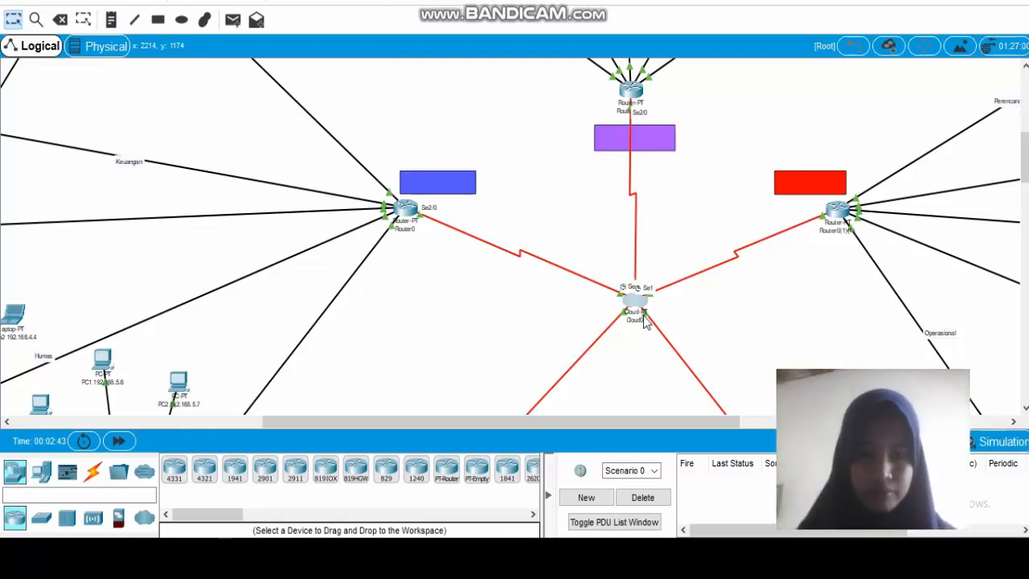
Reopen the cloud's Serial0 settings, enter DLCI 102 and try to add it without a name.
{"action": "mouse_move", "coordinate": [643, 319]}
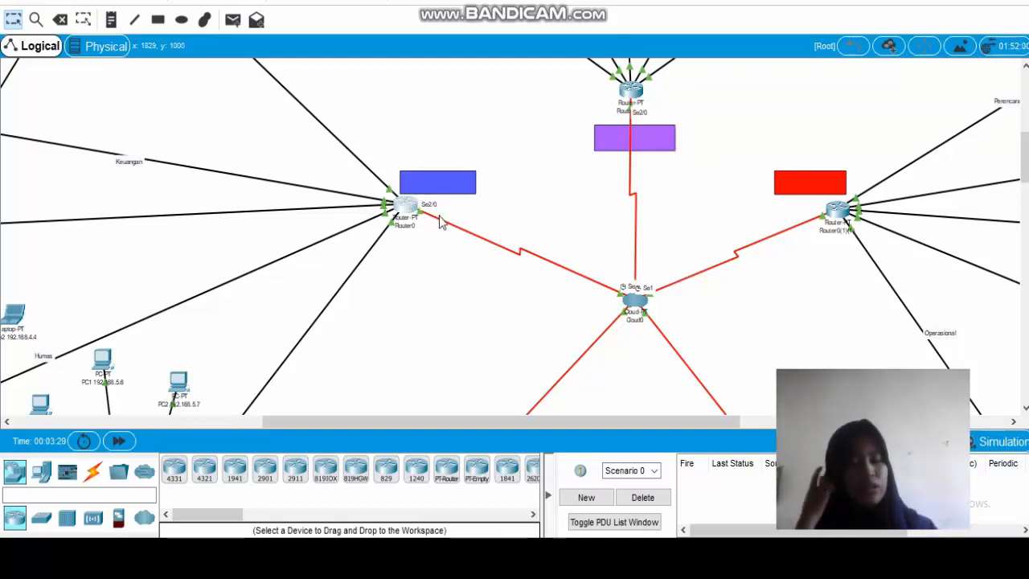
{"action": "left_click", "coordinate": [635, 301]}
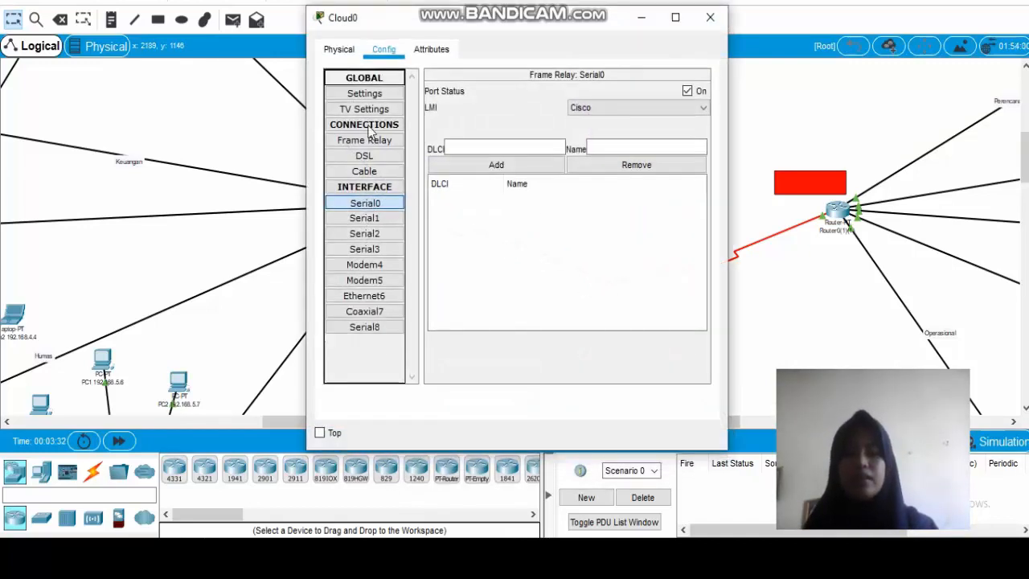
{"action": "left_click", "coordinate": [378, 204]}
{"action": "left_click", "coordinate": [480, 145]}
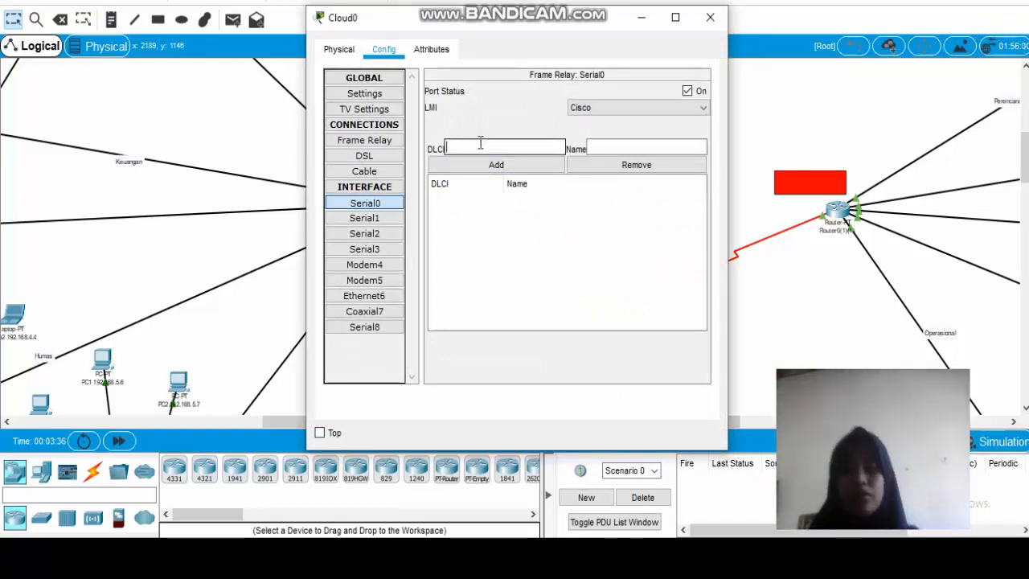
{"action": "type", "text": "102"}
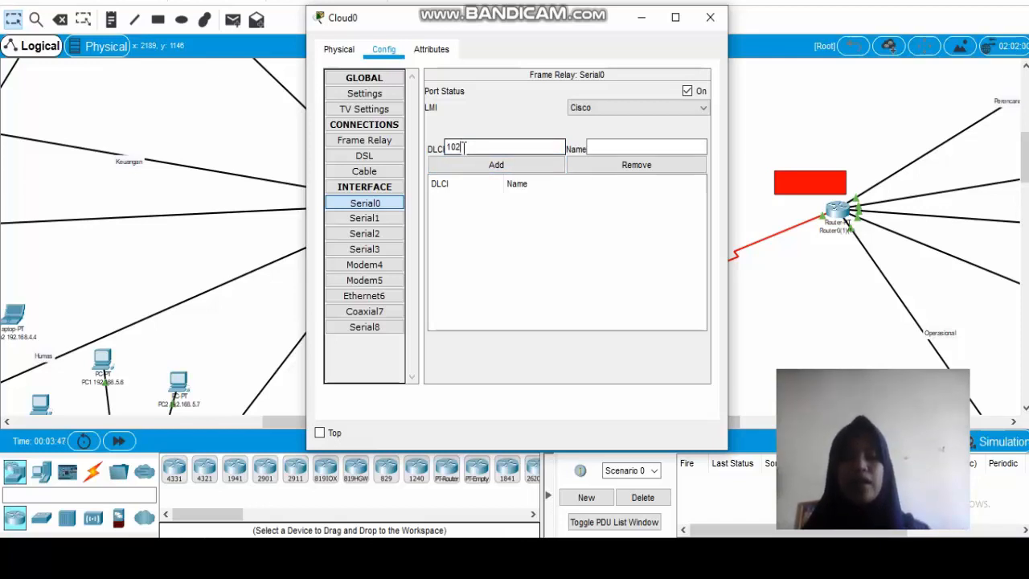
{"action": "left_click", "coordinate": [480, 167]}
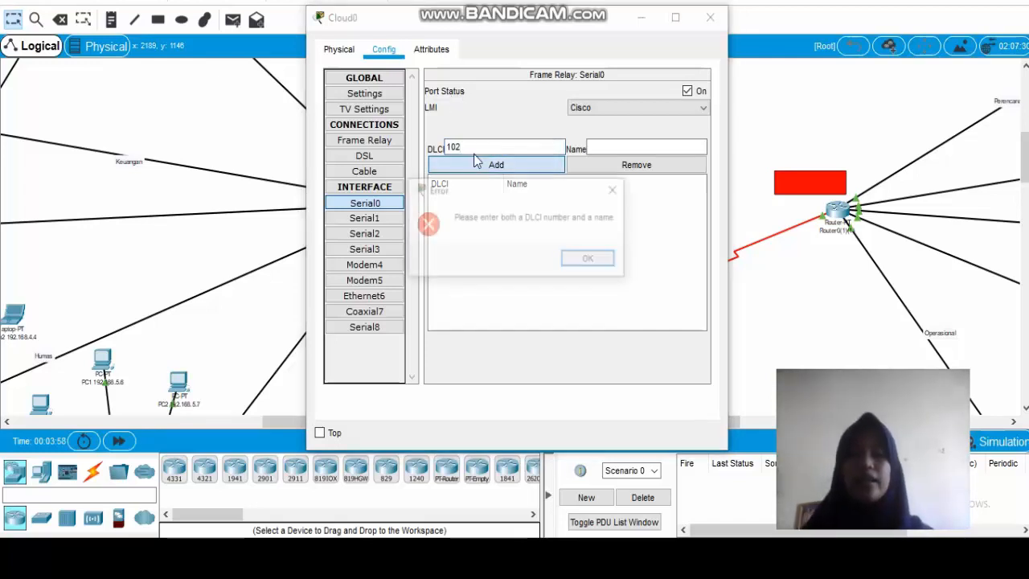
{"action": "left_click", "coordinate": [590, 260]}
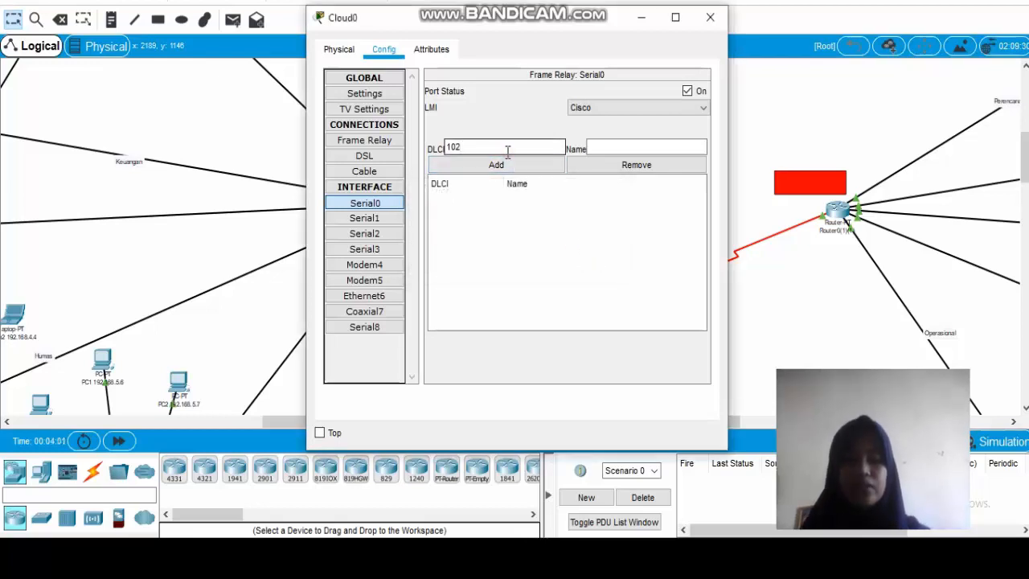
Name DLCI 102 "medan ke bandung" and add it to the cloud's Serial0 frame relay list.
{"action": "left_click", "coordinate": [594, 145]}
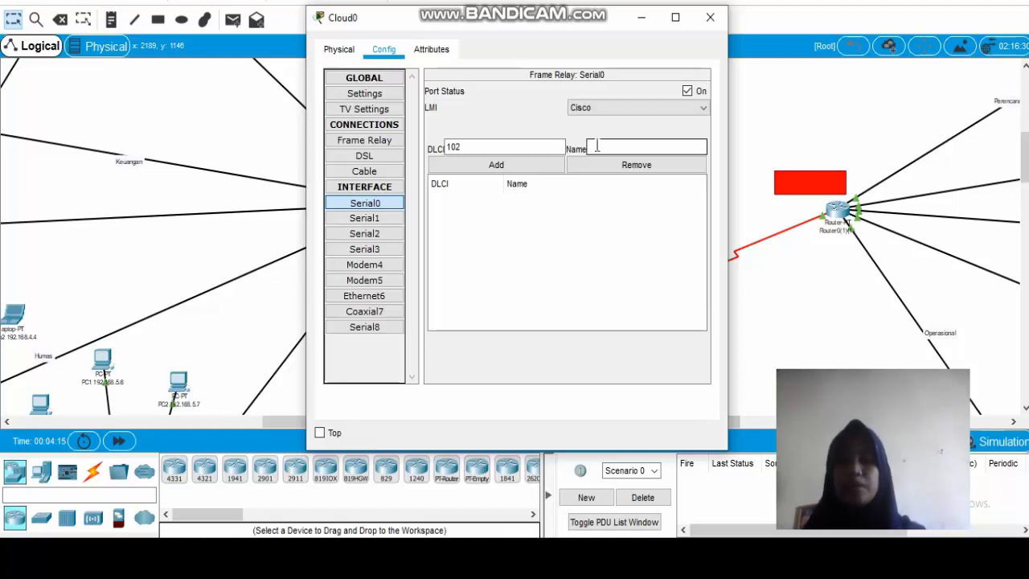
{"action": "left_click", "coordinate": [509, 145]}
{"action": "left_click", "coordinate": [612, 148]}
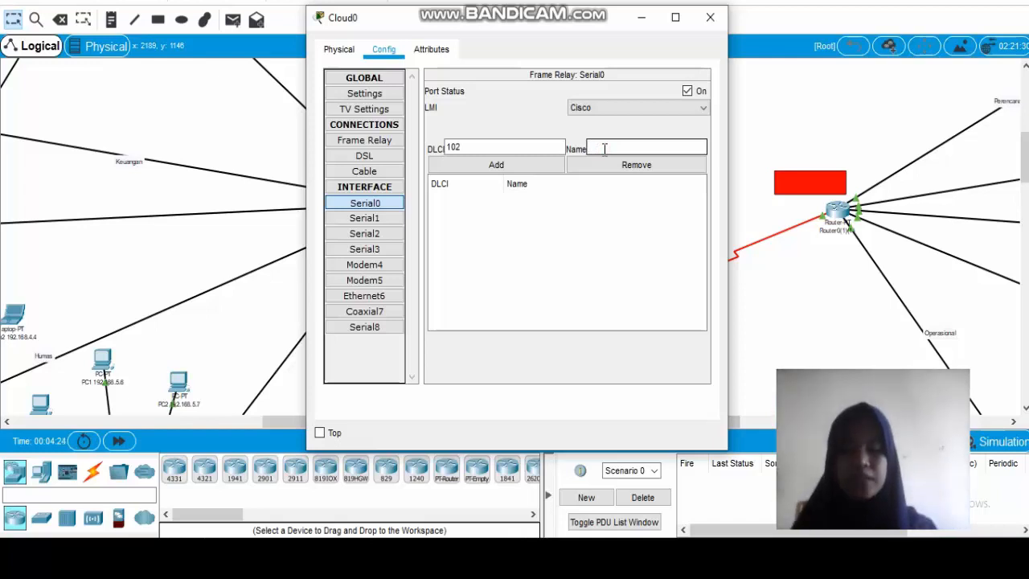
{"action": "type", "text": "med"}
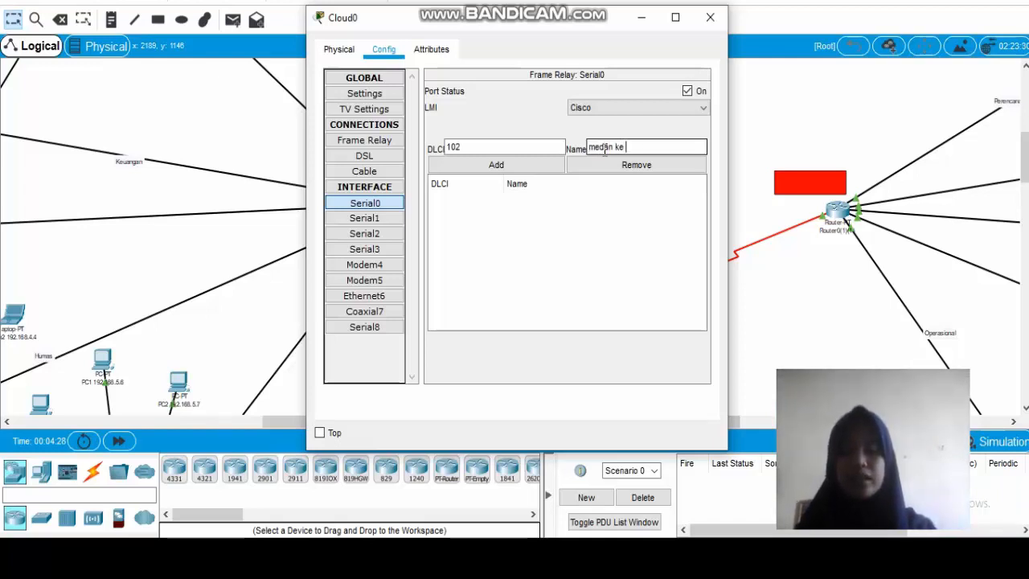
{"action": "type", "text": "an ke bandu"}
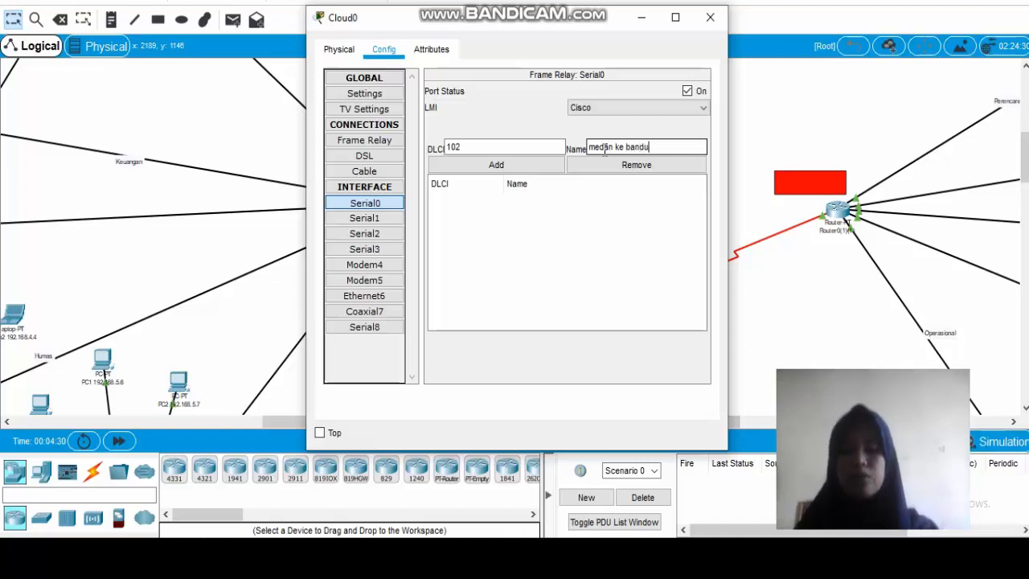
{"action": "type", "text": "ng"}
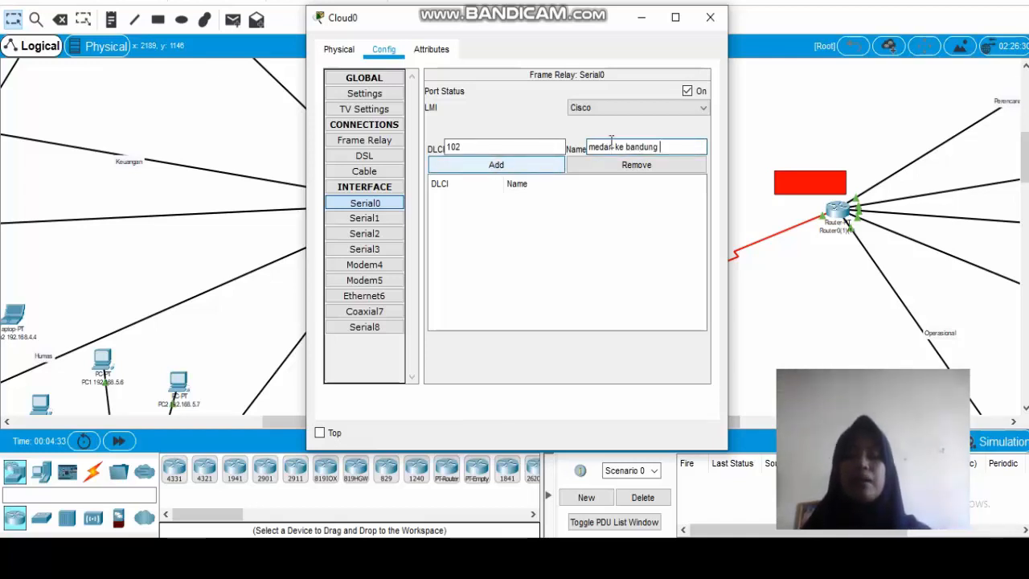
{"action": "left_click_drag", "start_coordinate": [667, 146], "coordinate": [614, 141]}
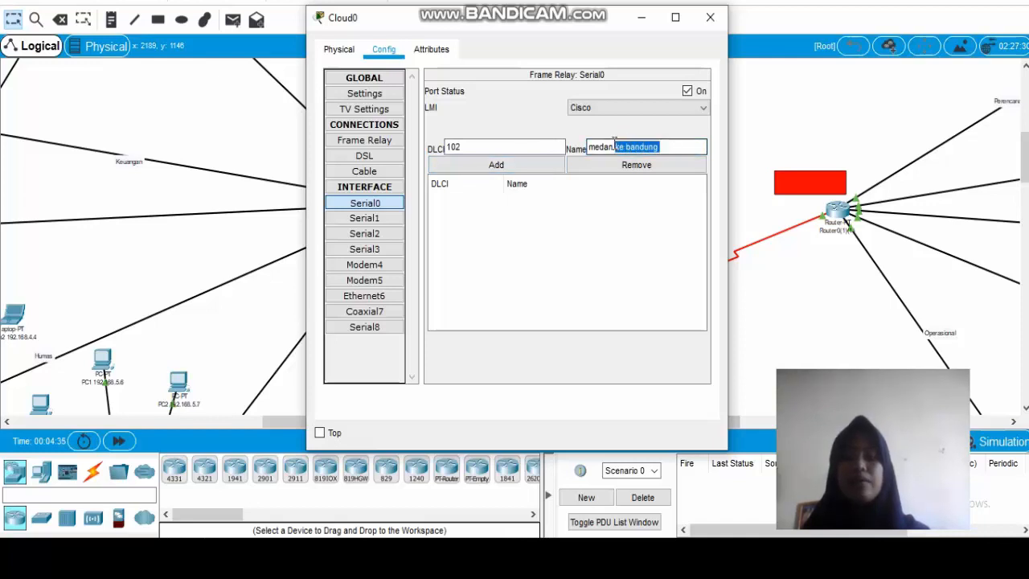
{"action": "left_click", "coordinate": [528, 163]}
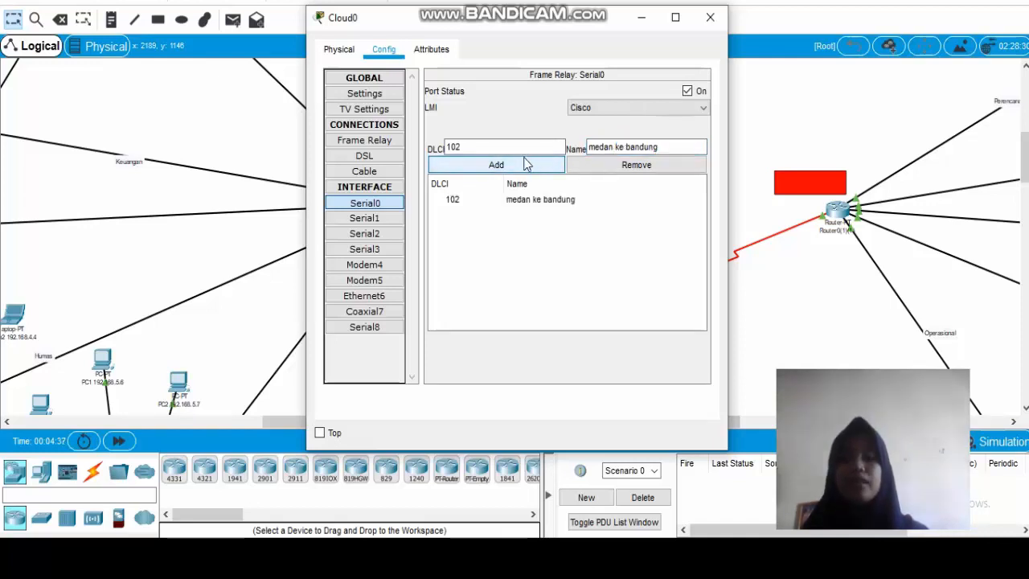
Add DLCI 103 with the name "medan ke surabaya" to the cloud's Serial0 frame relay list.
{"action": "left_click", "coordinate": [511, 150]}
{"action": "key", "text": "BackSpace"}
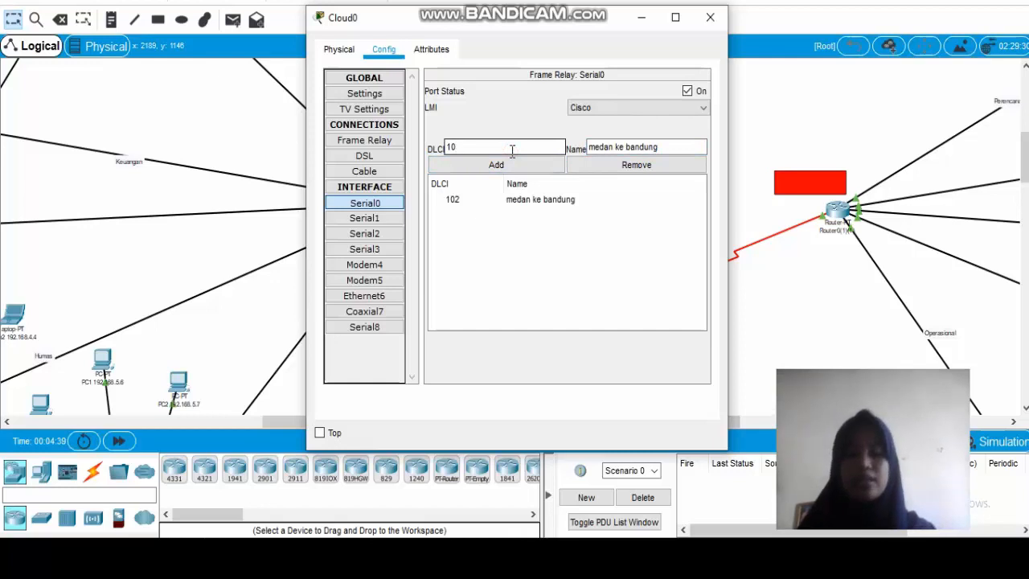
{"action": "type", "text": "3"}
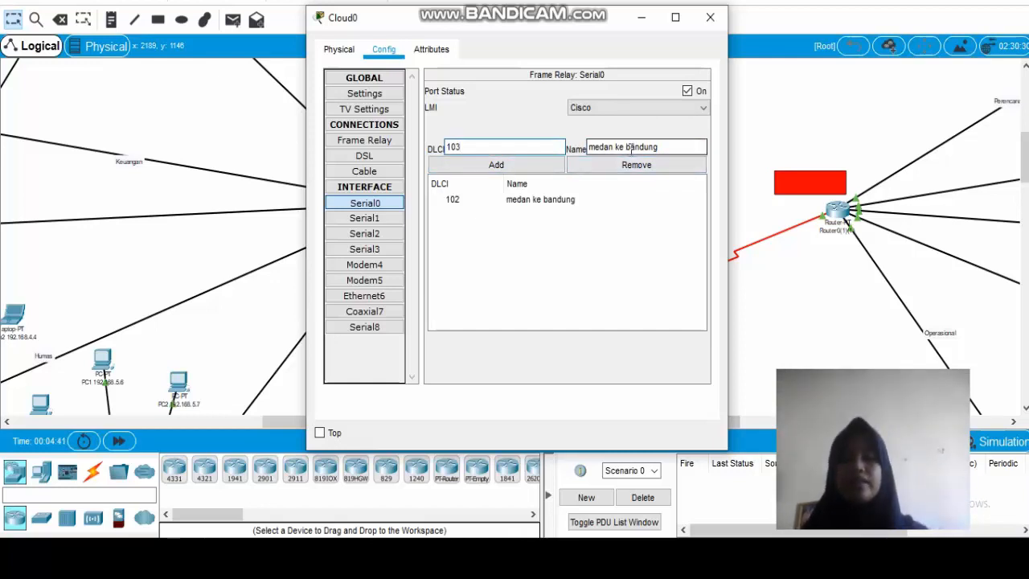
{"action": "left_click", "coordinate": [666, 149]}
{"action": "left_click_drag", "start_coordinate": [666, 149], "coordinate": [628, 155]}
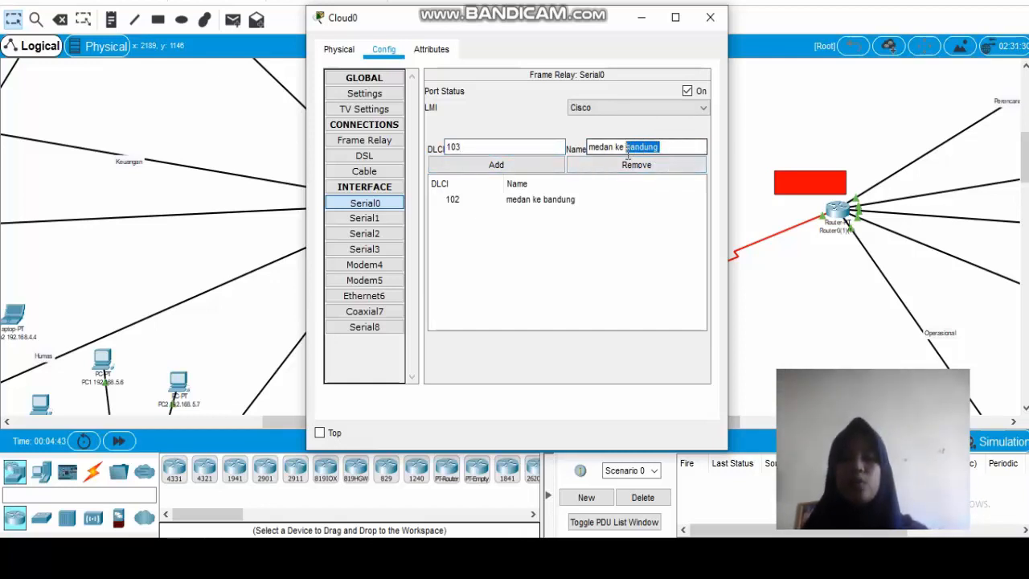
{"action": "key", "text": "BackSpace"}
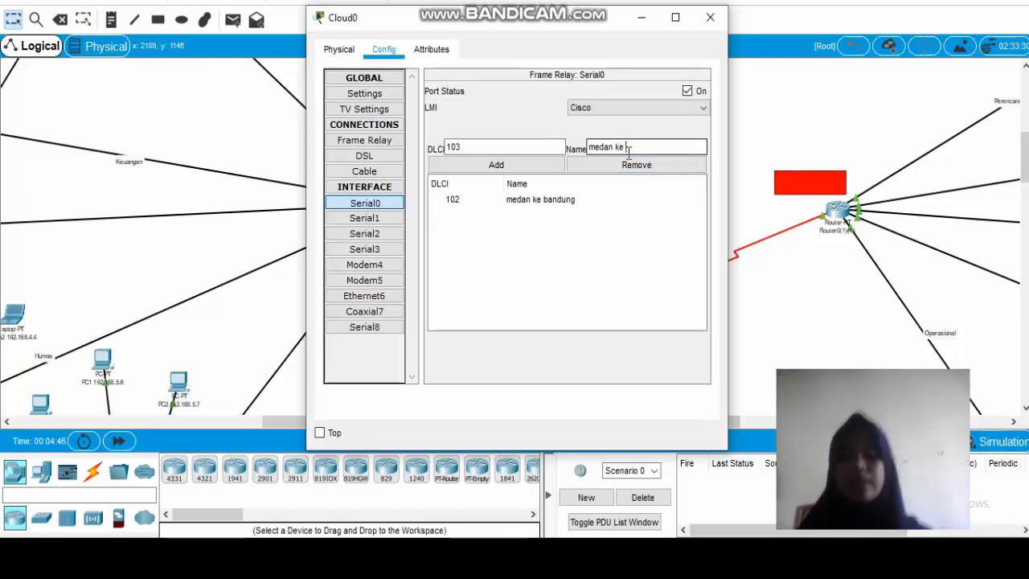
{"action": "type", "text": "surabaya"}
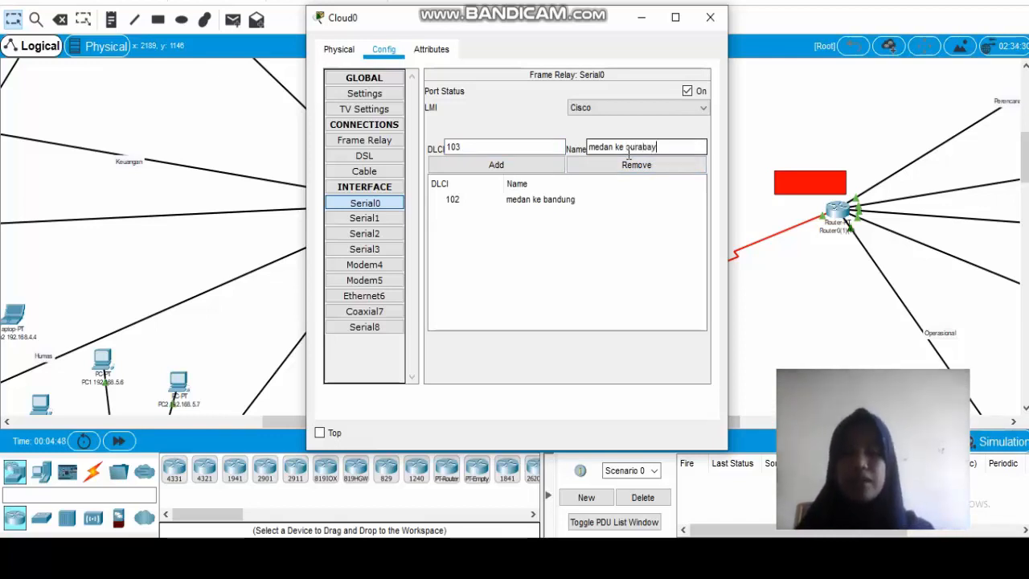
{"action": "left_click", "coordinate": [508, 164]}
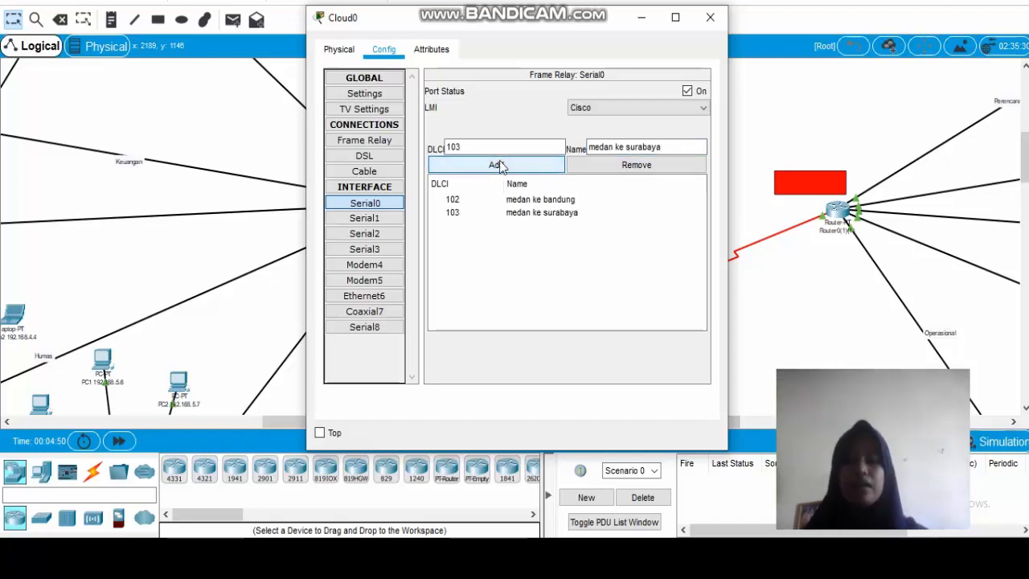
Add DLCI 104 with the name "medan ke makassar" to the cloud's Serial0 frame relay list.
{"action": "left_click", "coordinate": [487, 147]}
{"action": "key", "text": "BackSpace"}
{"action": "type", "text": "4"}
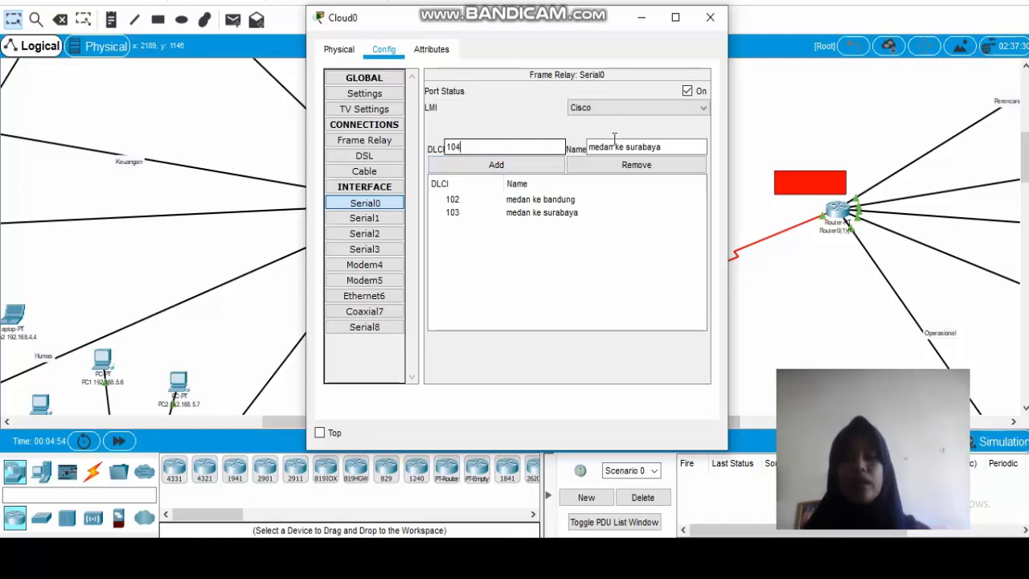
{"action": "left_click", "coordinate": [664, 147]}
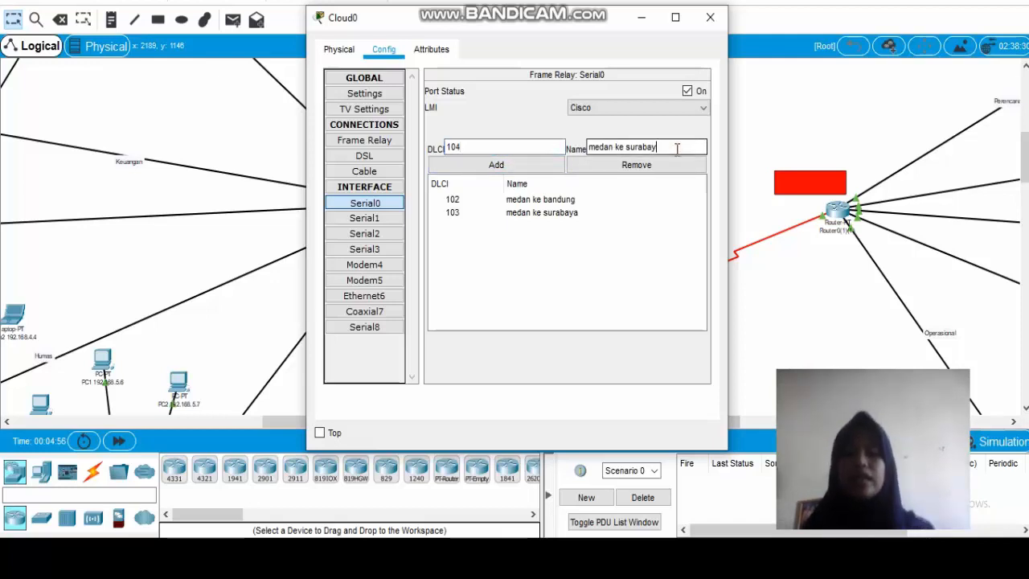
{"action": "key", "text": "BackSpace"}
{"action": "key", "text": "BackSpace"}
{"action": "key", "text": "BackSpace"}
{"action": "key", "text": "BackSpace"}
{"action": "key", "text": "BackSpace"}
{"action": "key", "text": "BackSpace"}
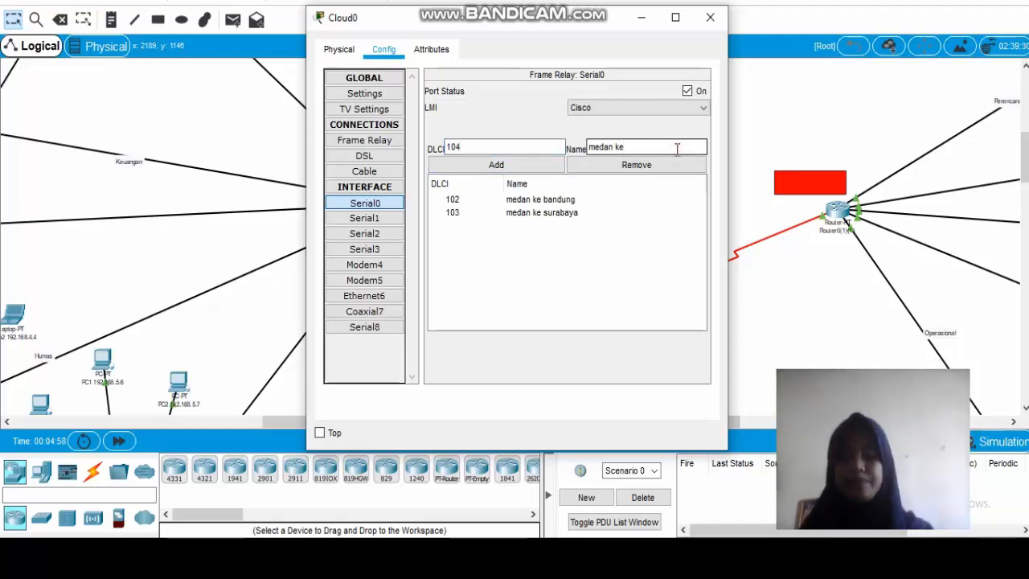
{"action": "type", "text": "makassar"}
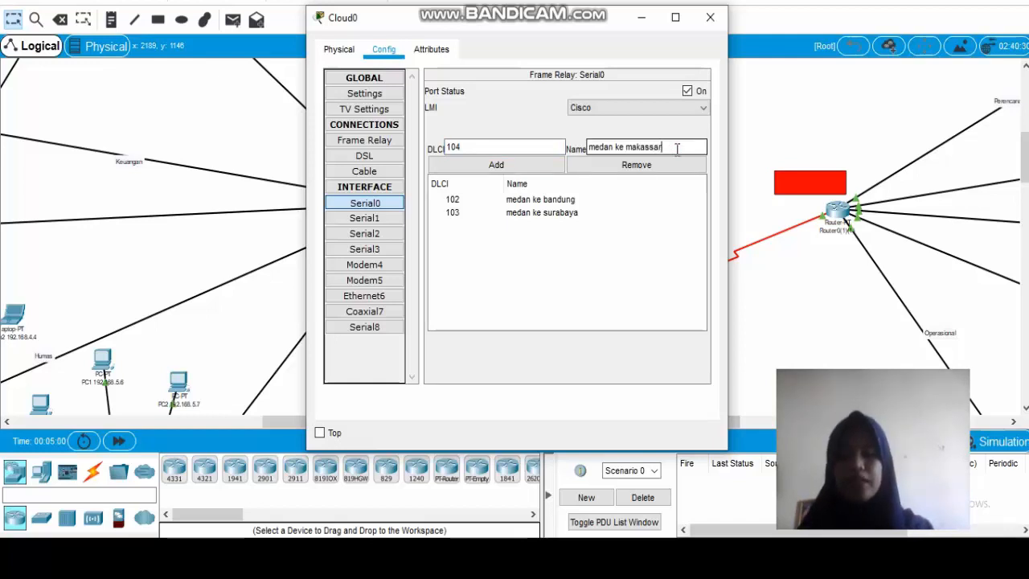
{"action": "left_click", "coordinate": [495, 164]}
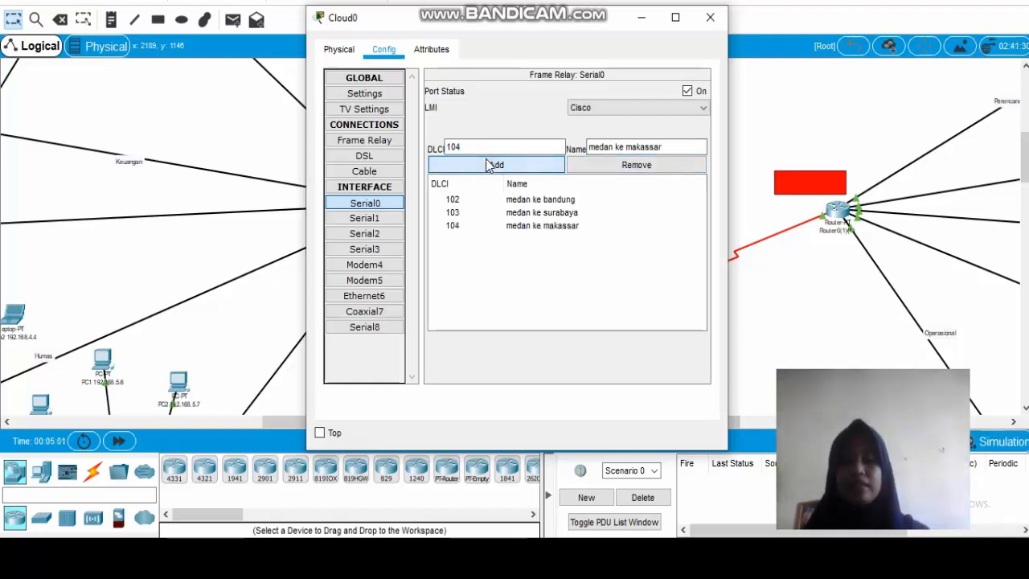
Add DLCI 105 with the name "medan ke papua" to the cloud's Serial0 frame relay list.
{"action": "left_click", "coordinate": [487, 145]}
{"action": "key", "text": "BackSpace"}
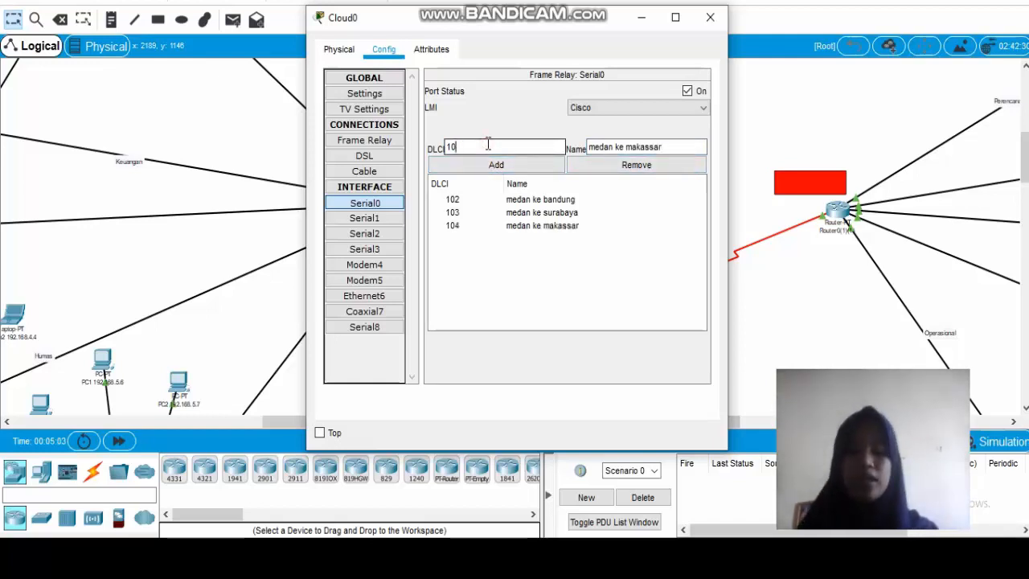
{"action": "type", "text": "5"}
{"action": "left_click", "coordinate": [671, 146]}
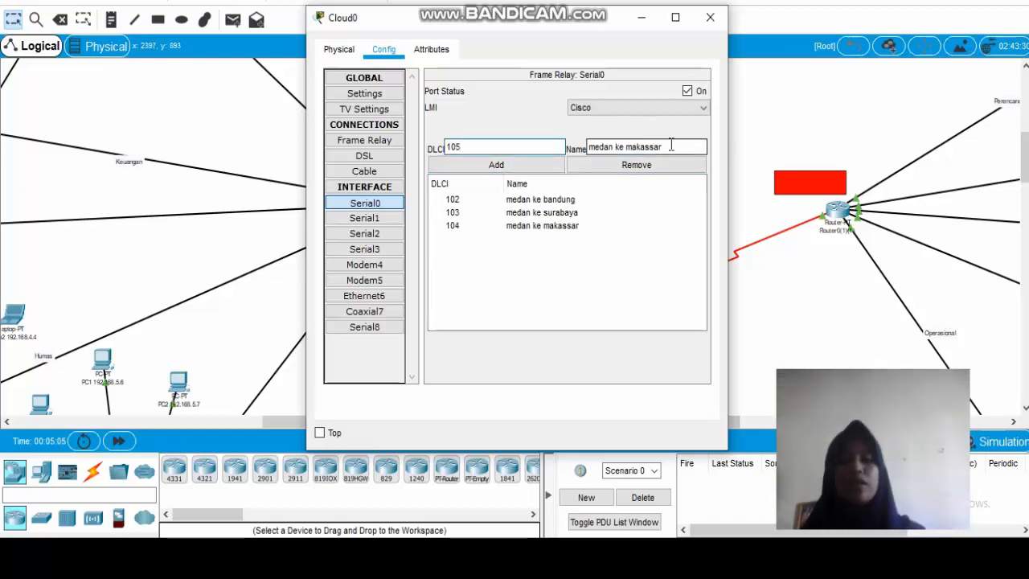
{"action": "key", "text": "BackSpace"}
{"action": "key", "text": "BackSpace"}
{"action": "key", "text": "BackSpace"}
{"action": "key", "text": "BackSpace"}
{"action": "key", "text": "BackSpace"}
{"action": "key", "text": "BackSpace"}
{"action": "key", "text": "BackSpace"}
{"action": "key", "text": "BackSpace"}
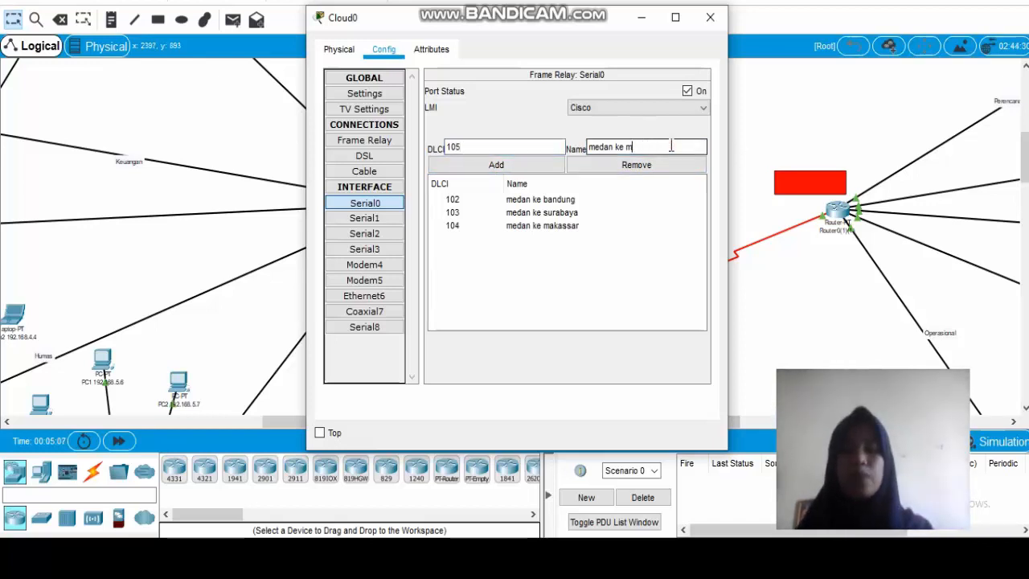
{"action": "type", "text": "papua"}
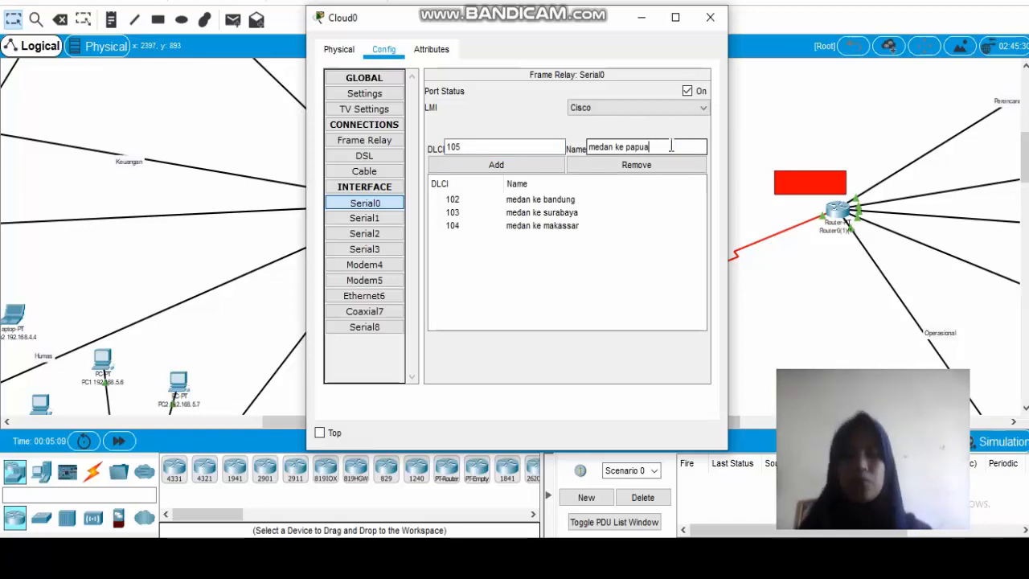
{"action": "left_click", "coordinate": [528, 163]}
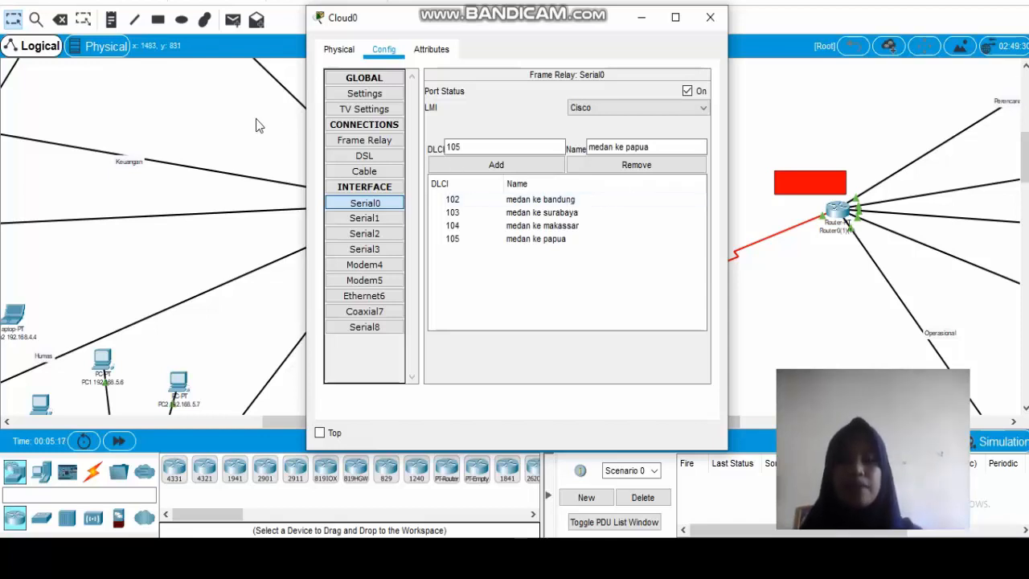
Review the DLCI lists of the cloud's Serial0, Serial1, Serial2, Serial3 and Serial8 interfaces.
{"action": "left_click", "coordinate": [504, 201]}
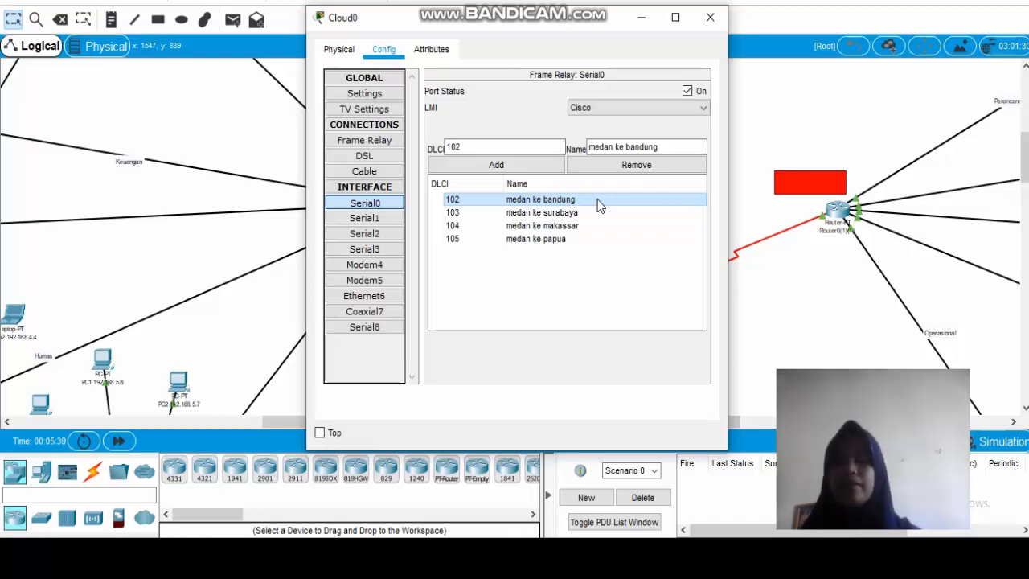
{"action": "left_click", "coordinate": [353, 220]}
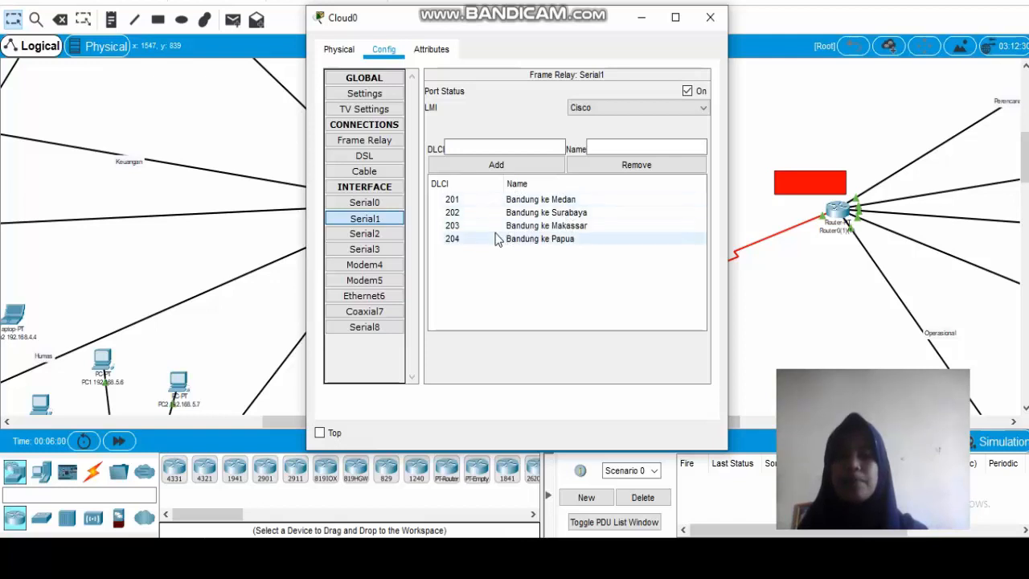
{"action": "left_click", "coordinate": [372, 234]}
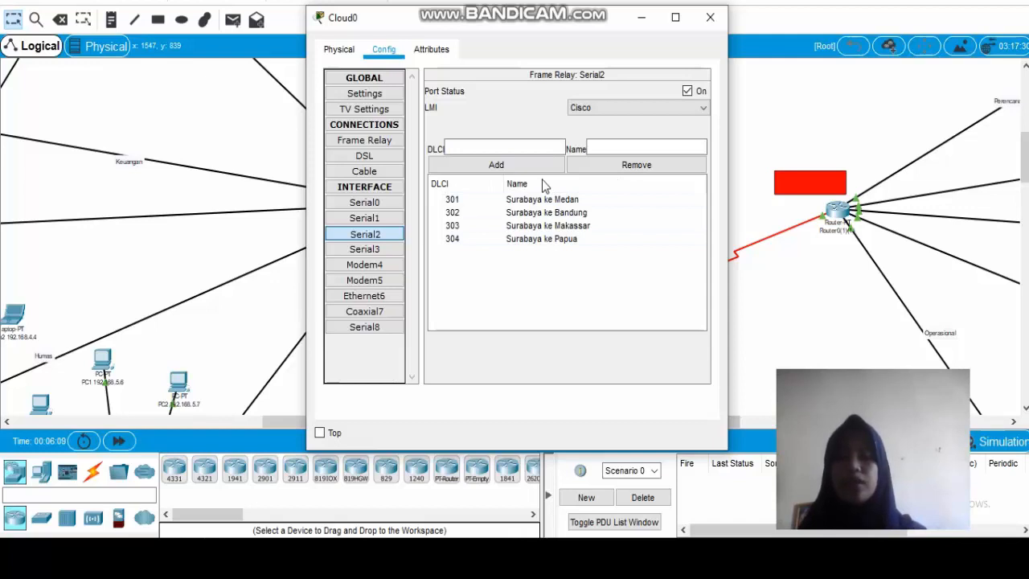
{"action": "left_click", "coordinate": [359, 251]}
{"action": "left_click", "coordinate": [365, 328]}
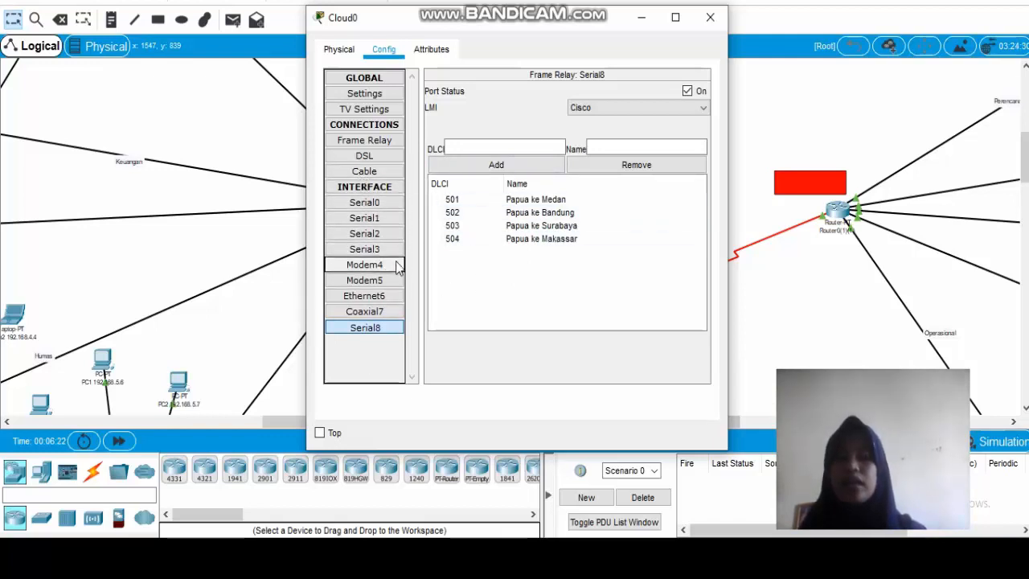
Add a frame relay connection from Serial0 "medan ke bandung" to Serial1 "Bandung ke Medan" in the cloud.
{"action": "left_click", "coordinate": [366, 142]}
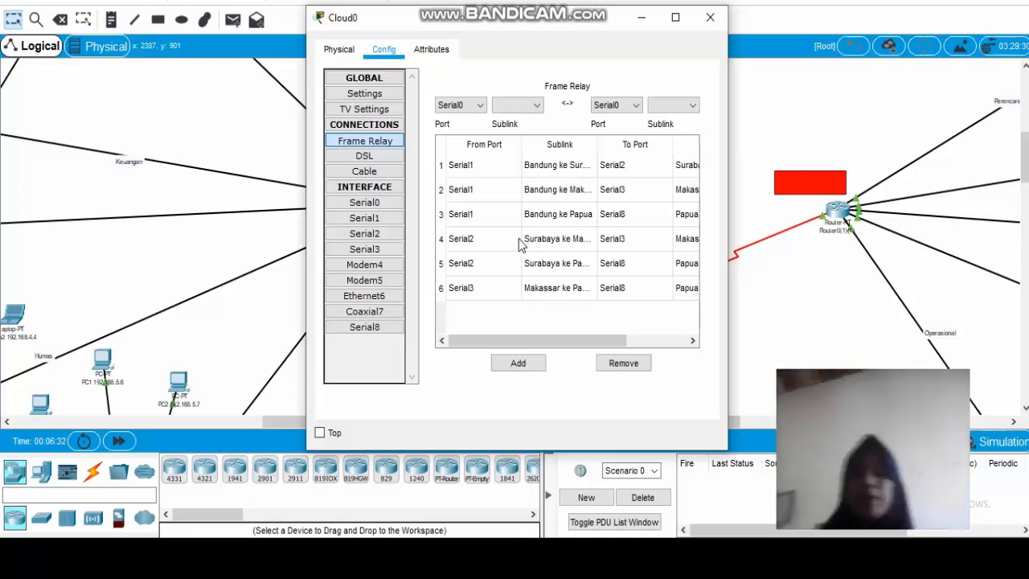
{"action": "left_click", "coordinate": [474, 108]}
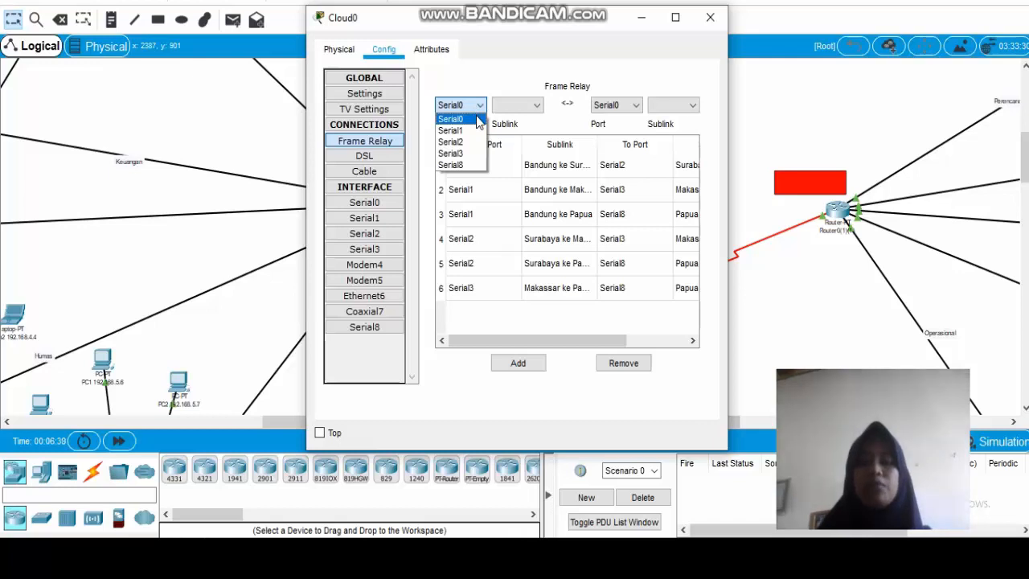
{"action": "left_click", "coordinate": [477, 119]}
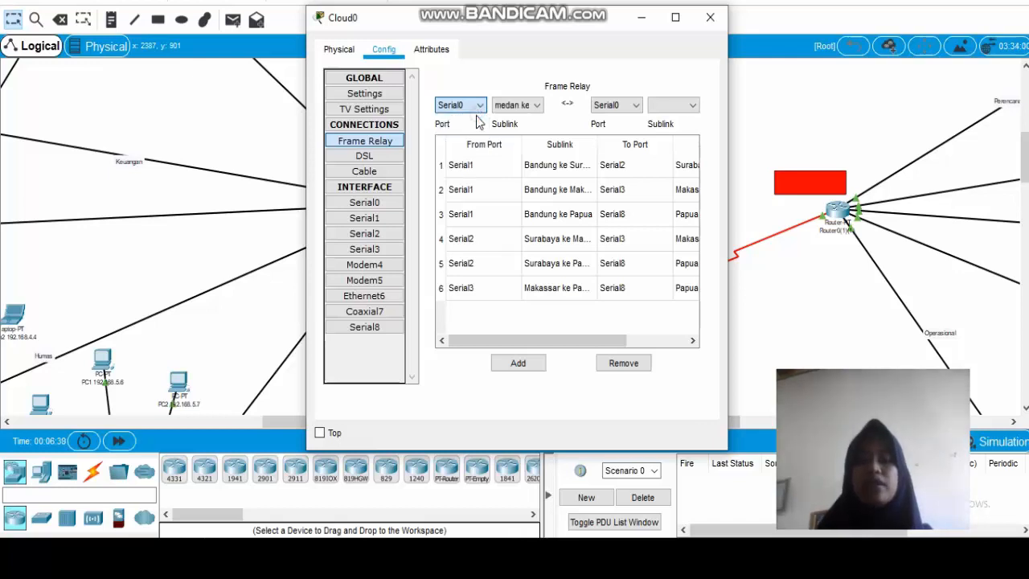
{"action": "left_click", "coordinate": [535, 110]}
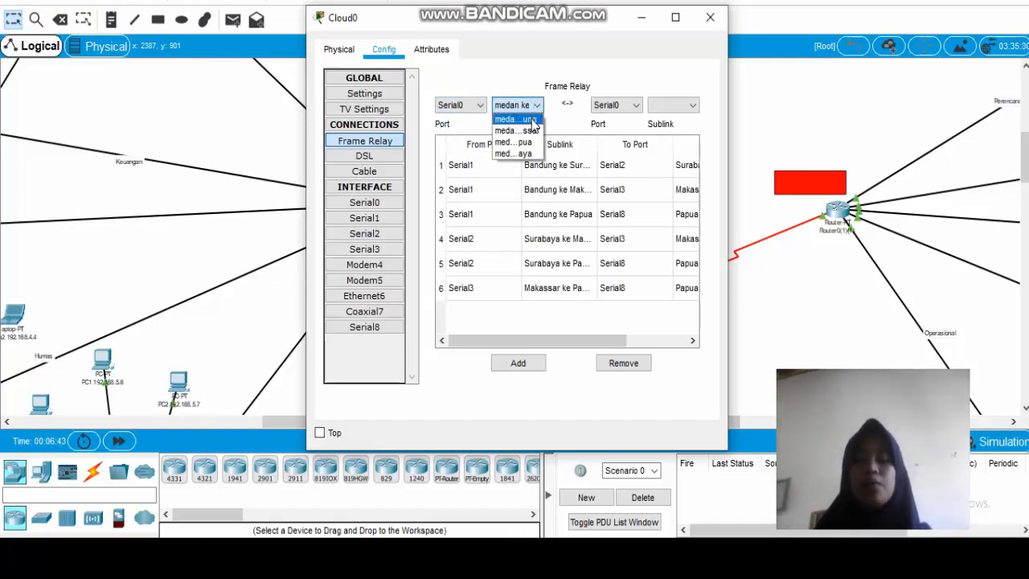
{"action": "left_click", "coordinate": [532, 121]}
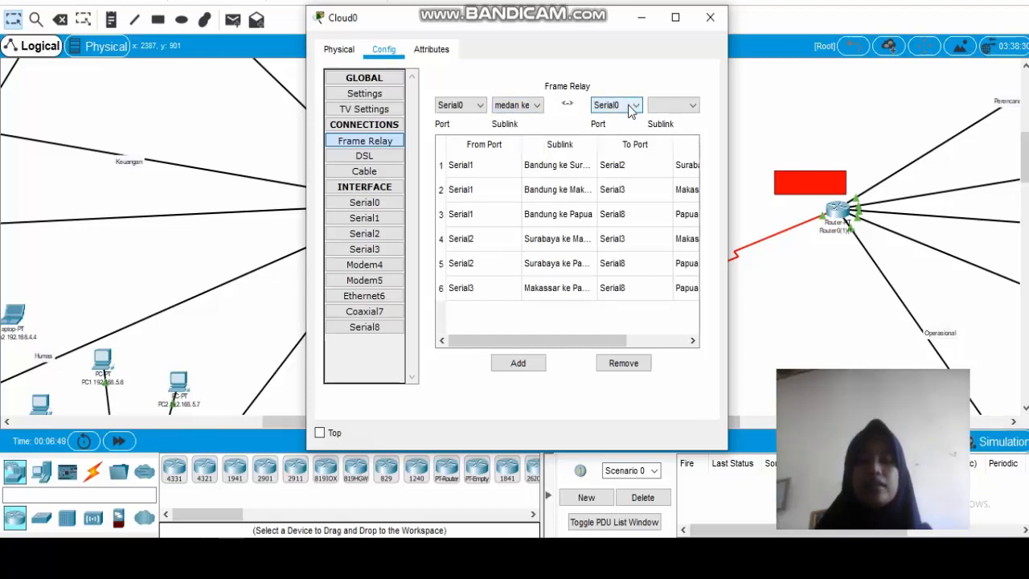
{"action": "left_click", "coordinate": [631, 108]}
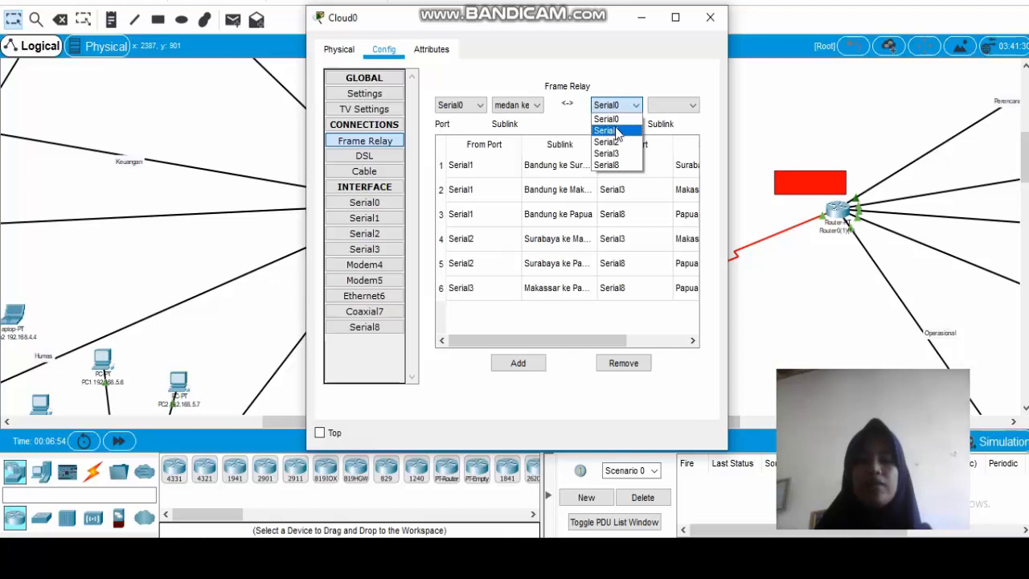
{"action": "left_click", "coordinate": [617, 130]}
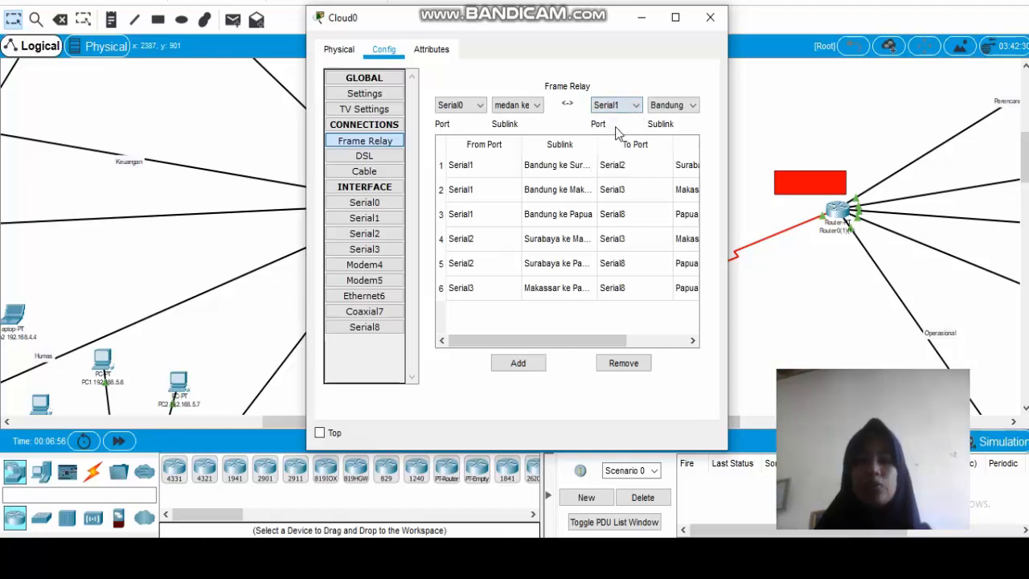
{"action": "left_click", "coordinate": [677, 107]}
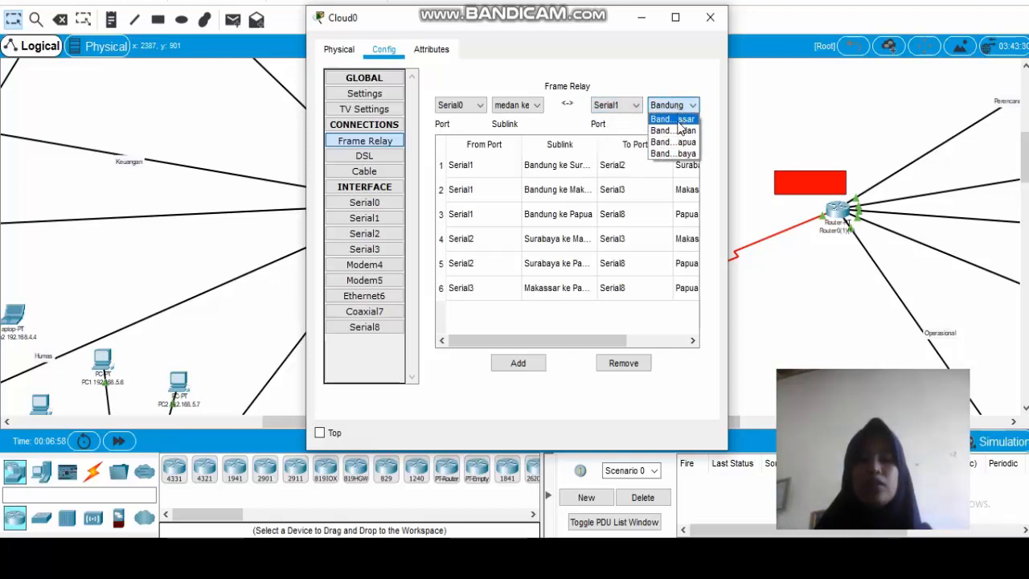
{"action": "left_click", "coordinate": [680, 139]}
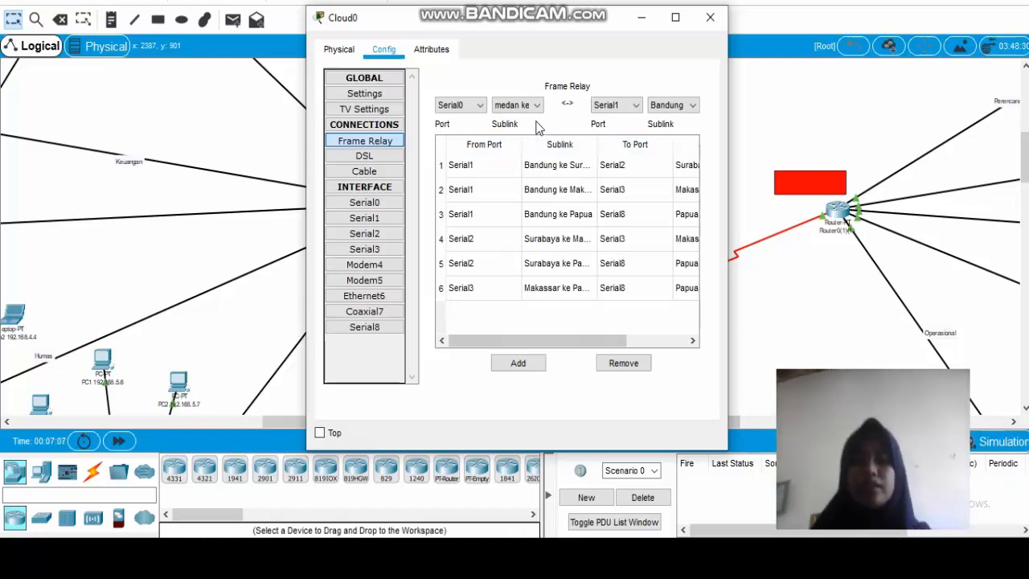
{"action": "left_click", "coordinate": [517, 361]}
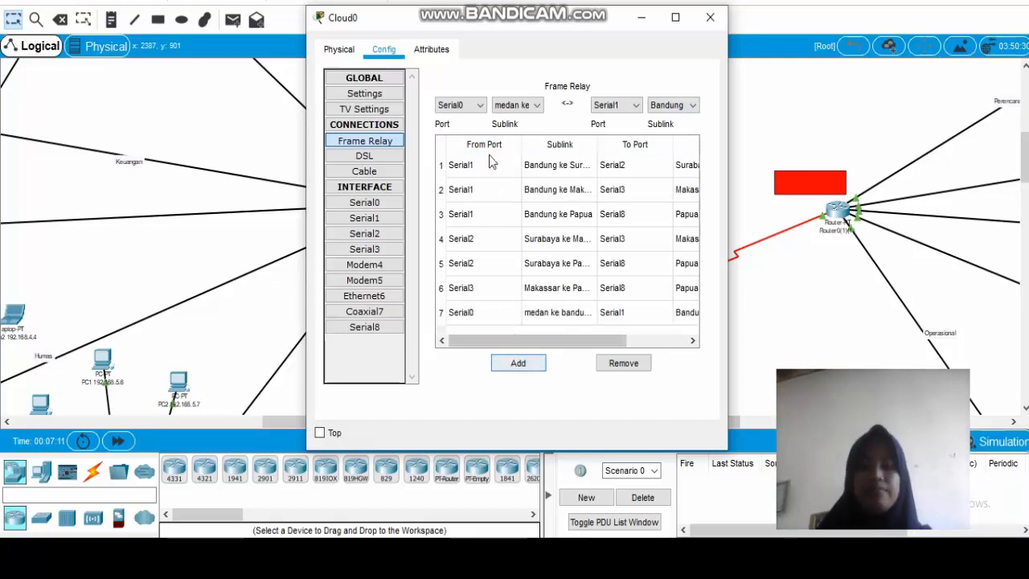
Add a frame relay connection from Serial0 "medan ke makassar" to Serial3 "Makassar ke Medan".
{"action": "left_click", "coordinate": [480, 107]}
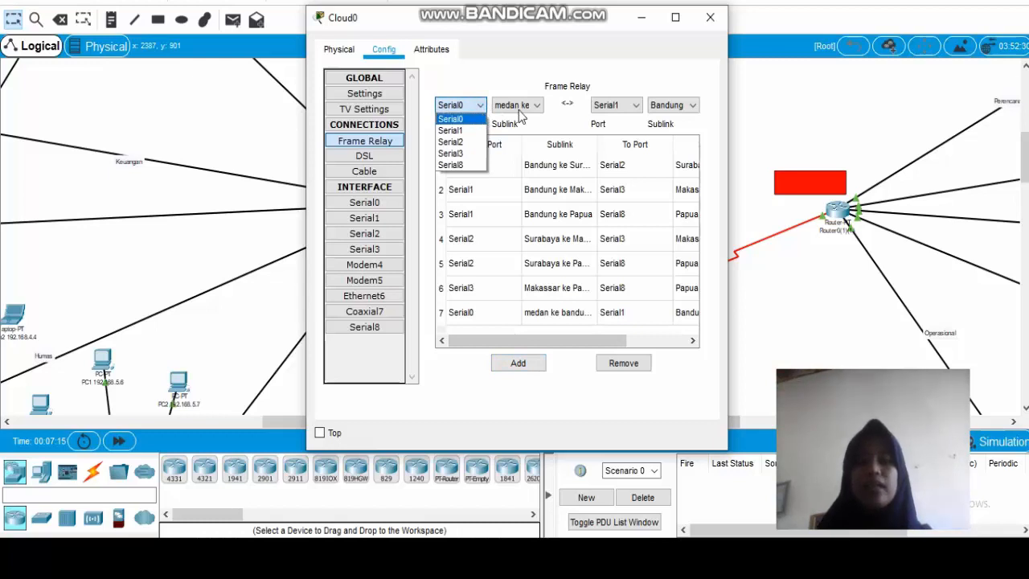
{"action": "left_click", "coordinate": [518, 107]}
{"action": "left_click", "coordinate": [520, 107]}
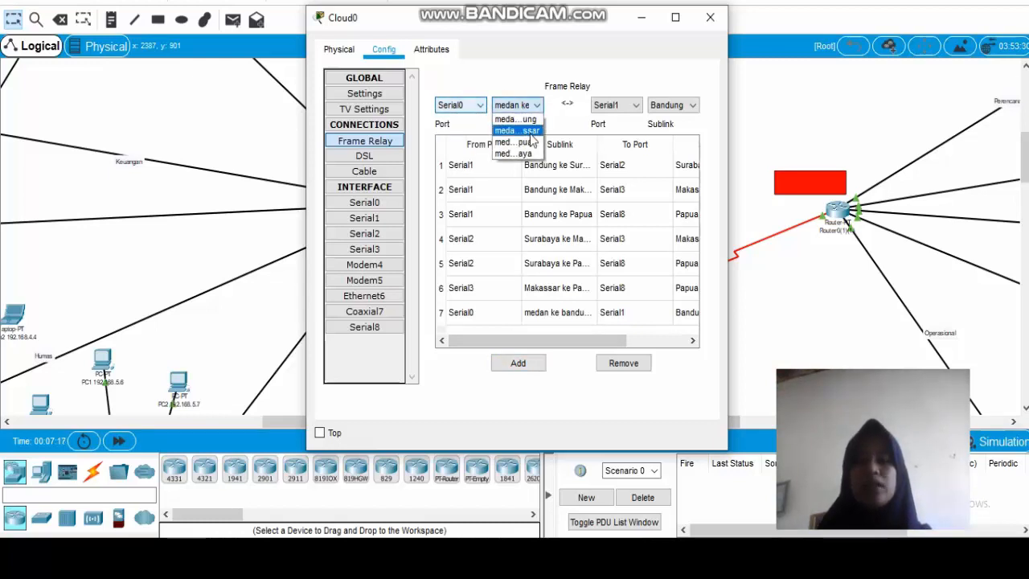
{"action": "left_click", "coordinate": [522, 131]}
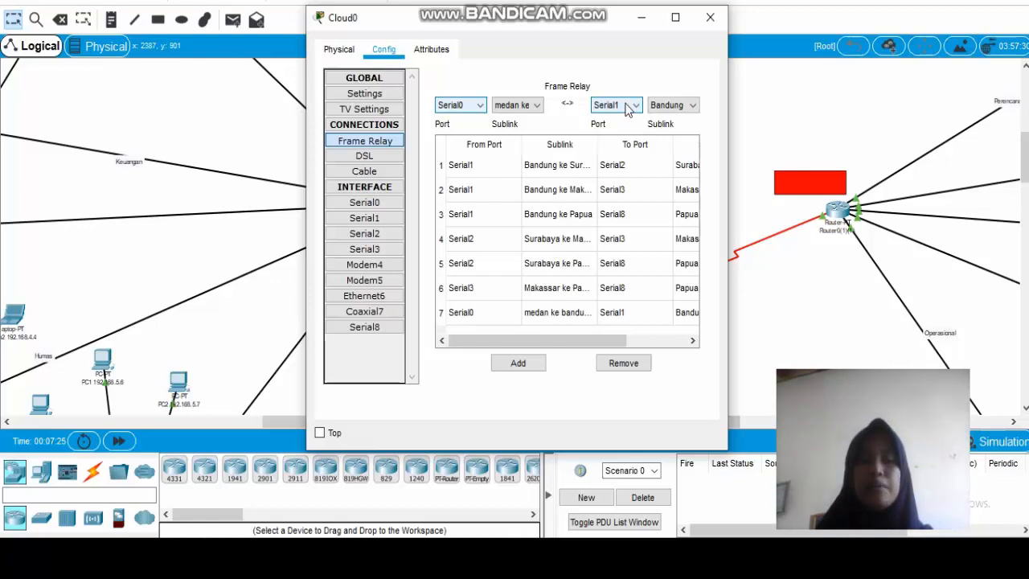
{"action": "left_click", "coordinate": [627, 108]}
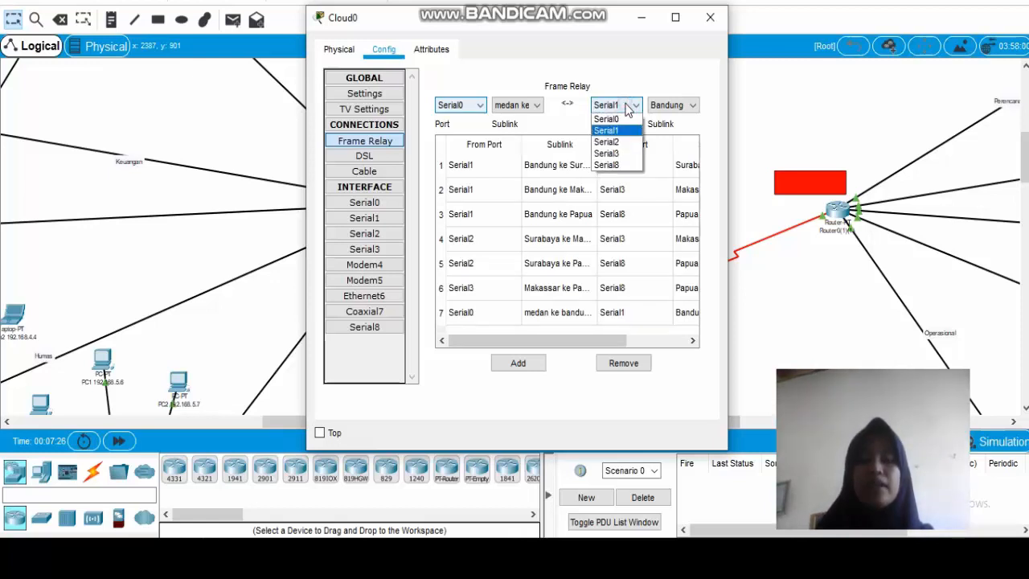
{"action": "left_click", "coordinate": [608, 153]}
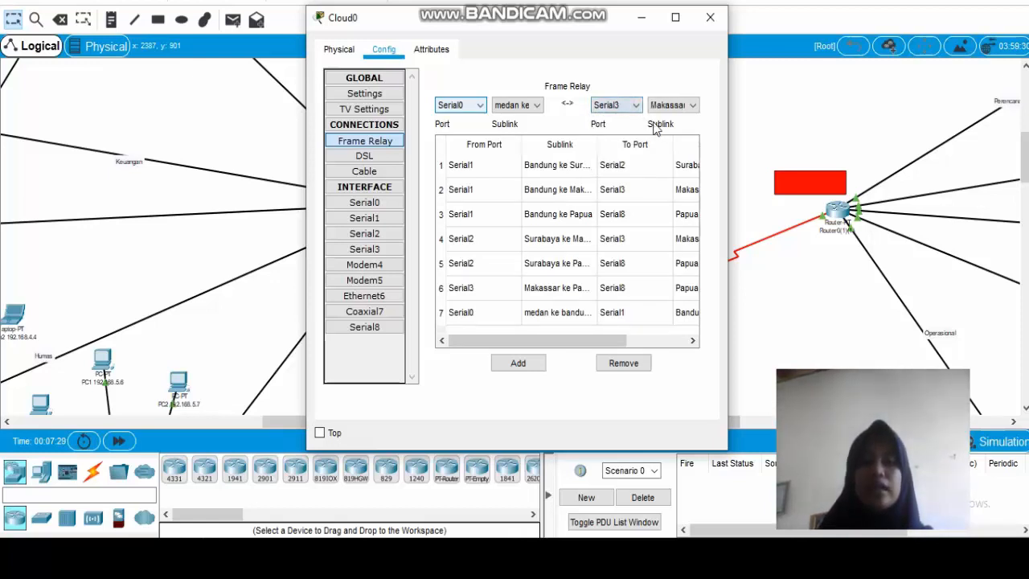
{"action": "left_click", "coordinate": [667, 109]}
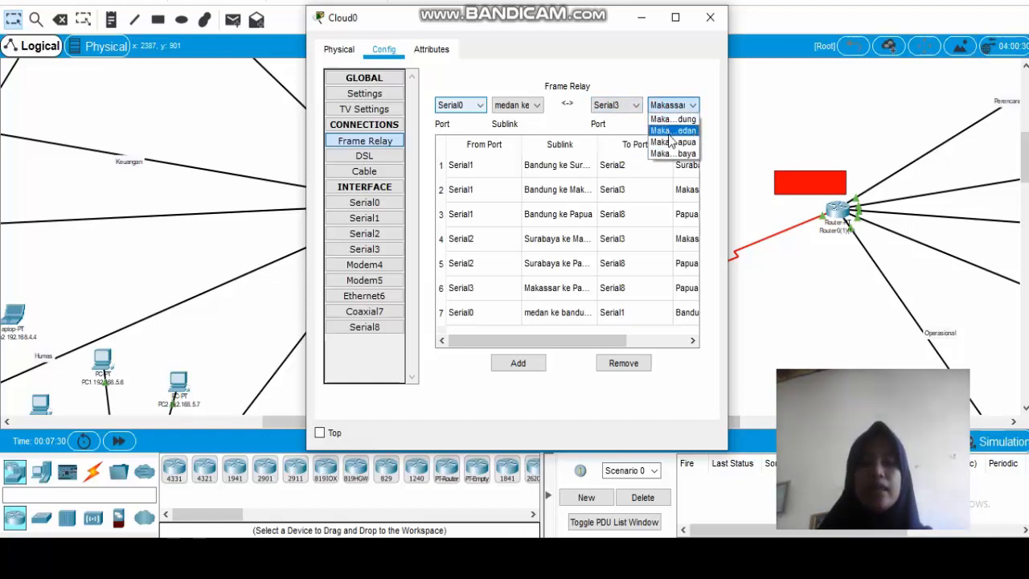
{"action": "left_click", "coordinate": [671, 131]}
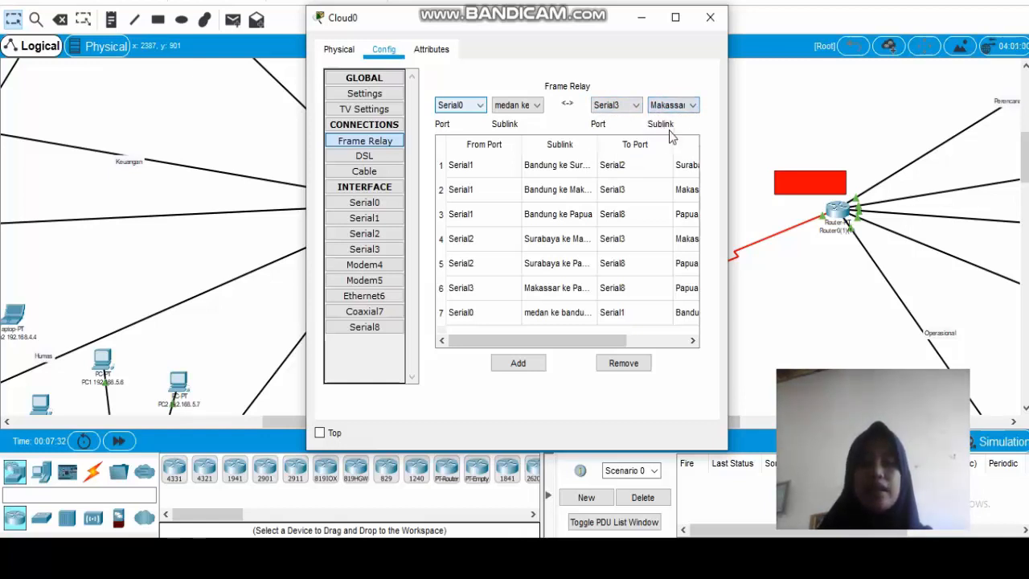
{"action": "left_click", "coordinate": [526, 367]}
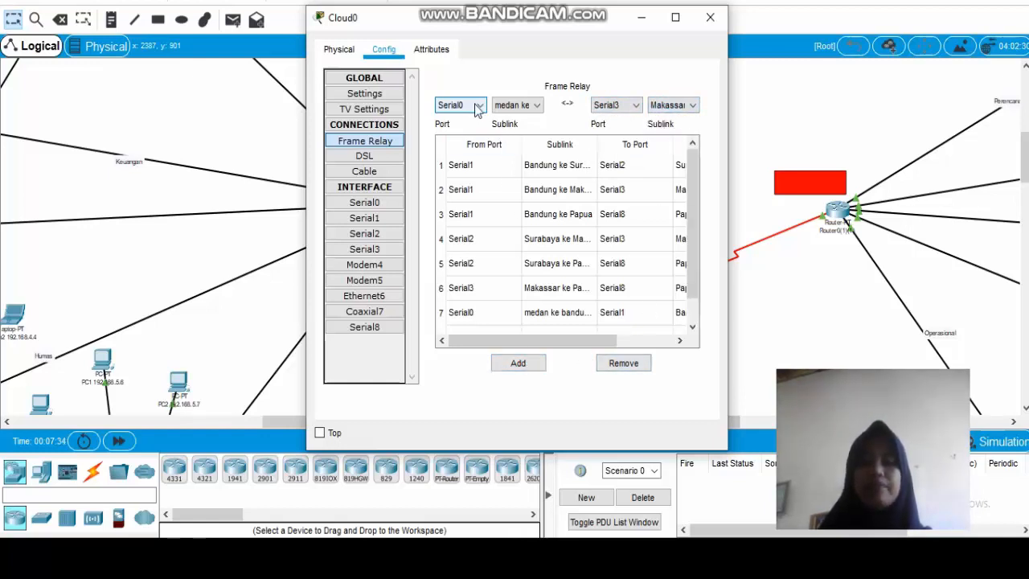
Add a frame relay connection from Serial0 "medan ke papua" to Serial8 "Papua ke Medan" in the cloud.
{"action": "left_click", "coordinate": [477, 107]}
{"action": "left_click", "coordinate": [477, 112]}
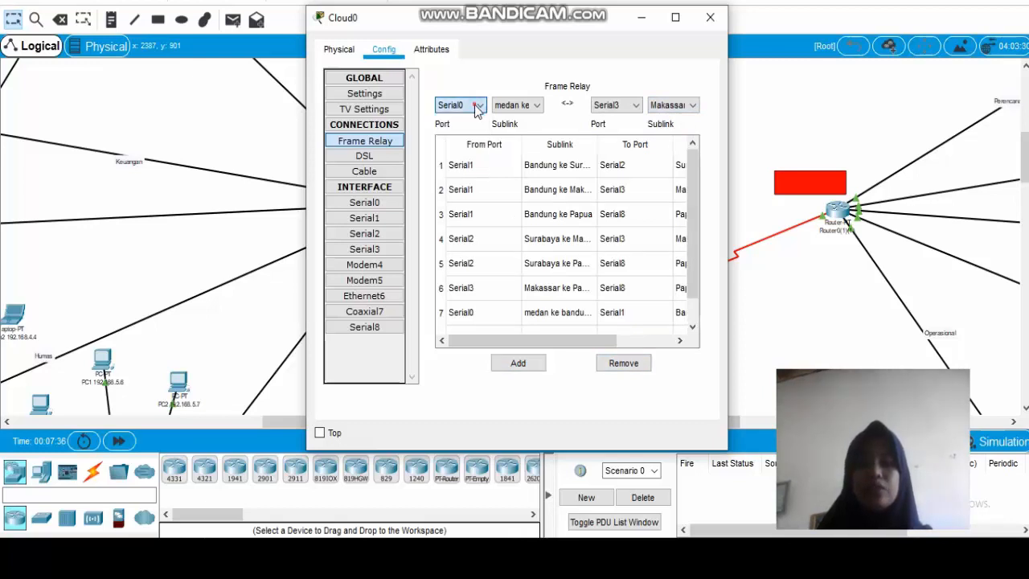
{"action": "left_click", "coordinate": [532, 106]}
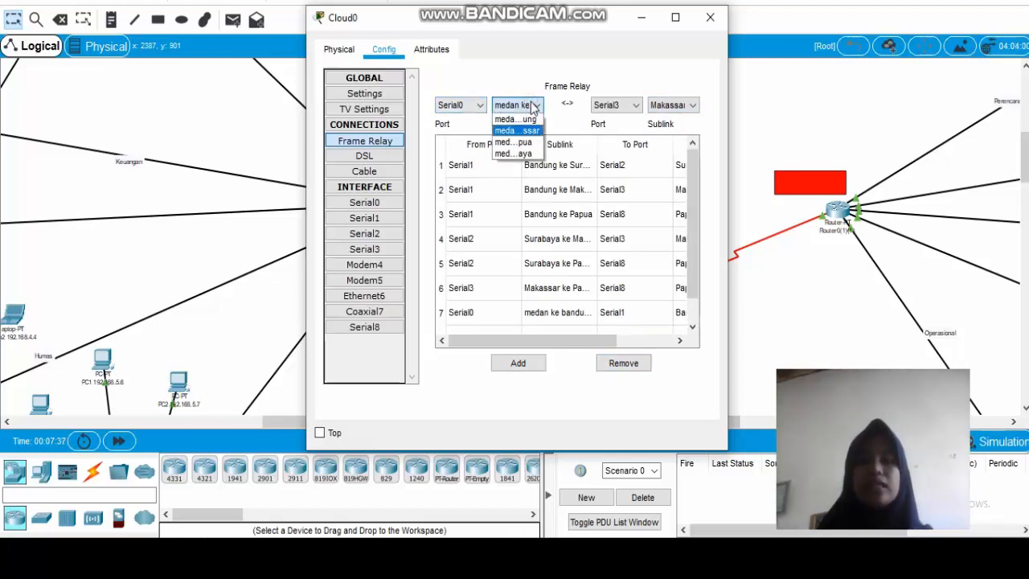
{"action": "left_click", "coordinate": [514, 143]}
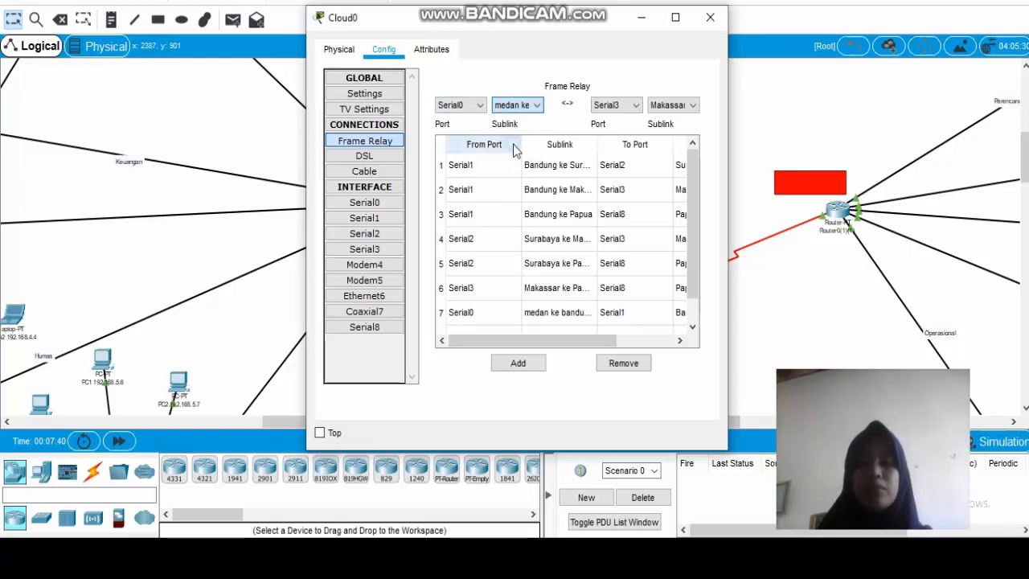
{"action": "left_click", "coordinate": [610, 105]}
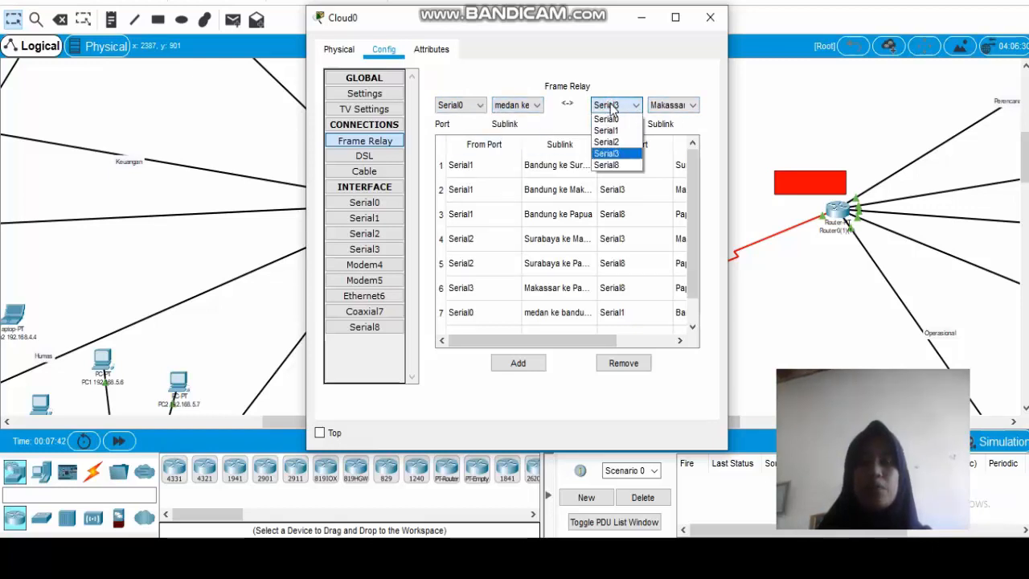
{"action": "left_click", "coordinate": [619, 165]}
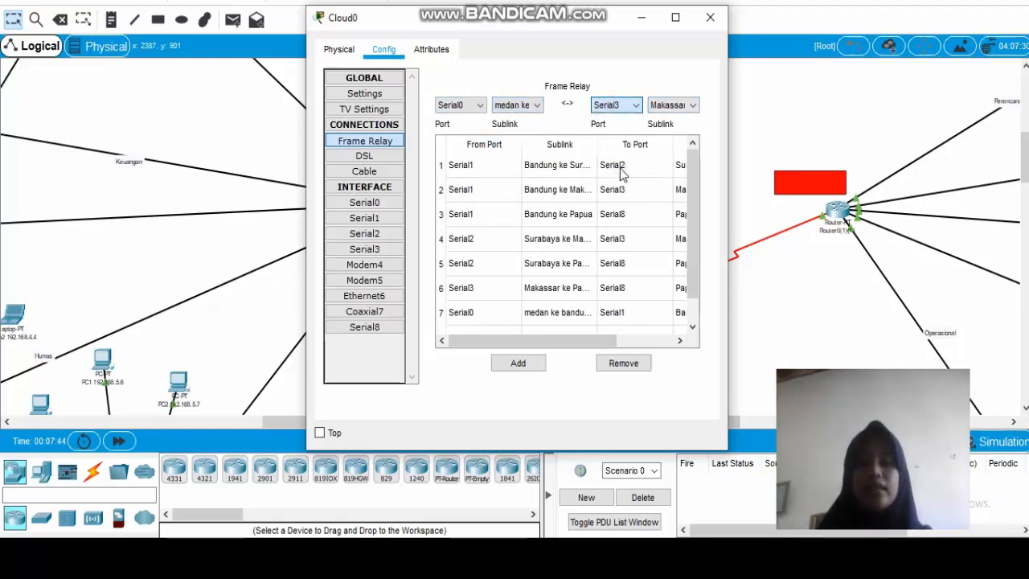
{"action": "left_click", "coordinate": [666, 106]}
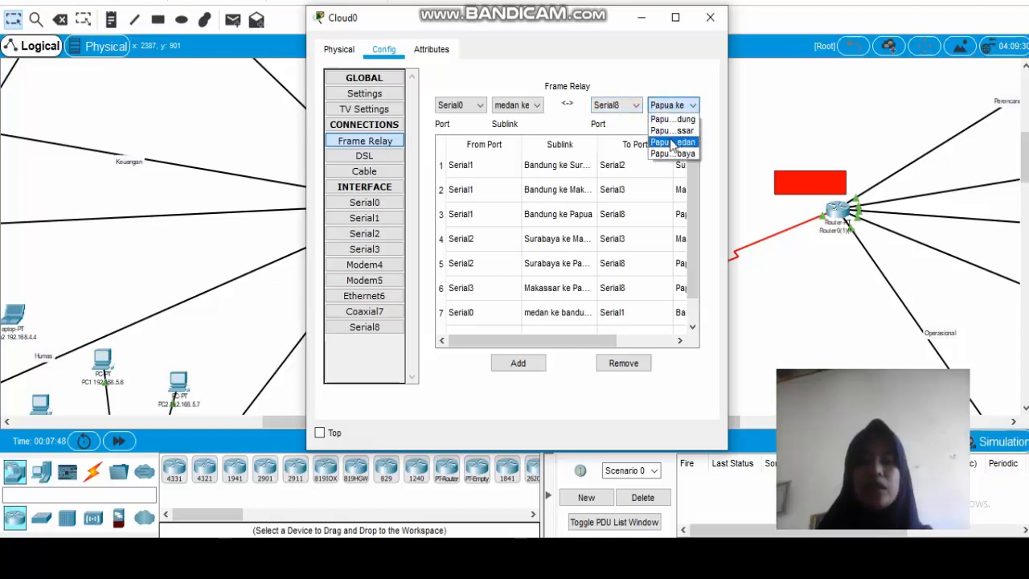
{"action": "left_click", "coordinate": [672, 142]}
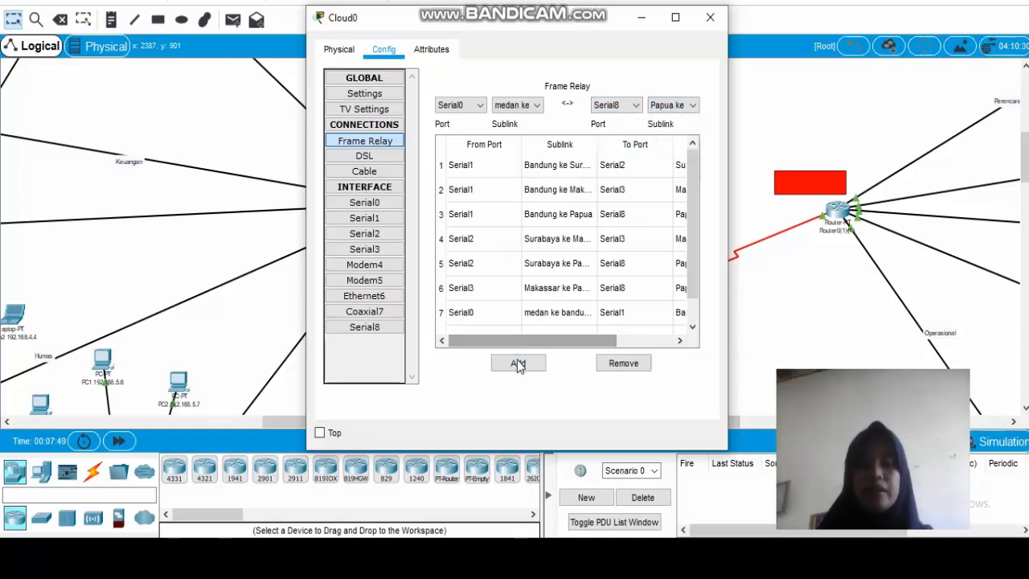
{"action": "left_click", "coordinate": [518, 362]}
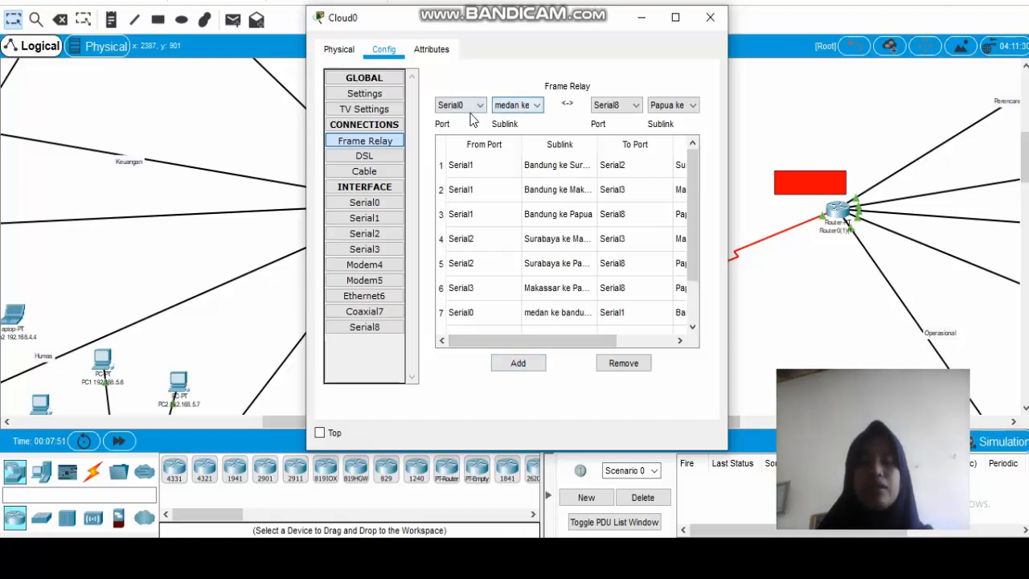
Add a frame relay connection from Serial0 "medan ke surabaya" to Serial2 "Surabaya ke Medan".
{"action": "left_click", "coordinate": [498, 106]}
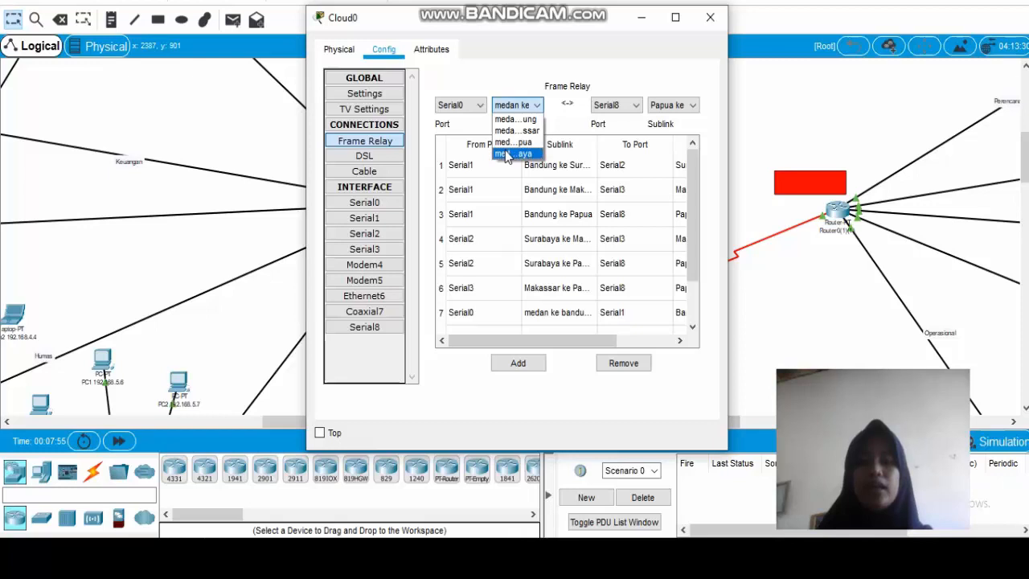
{"action": "left_click", "coordinate": [536, 153]}
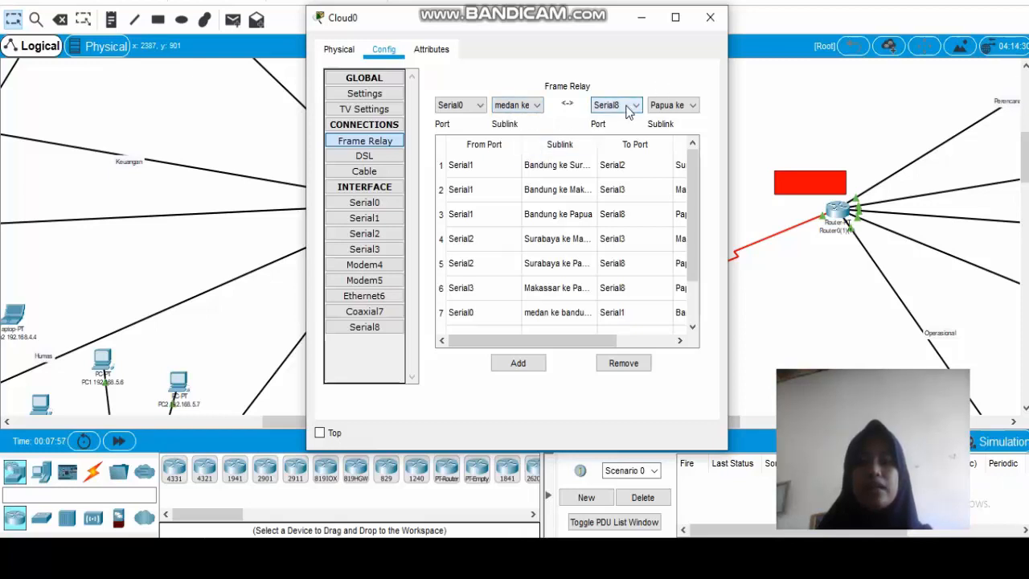
{"action": "left_click", "coordinate": [627, 105]}
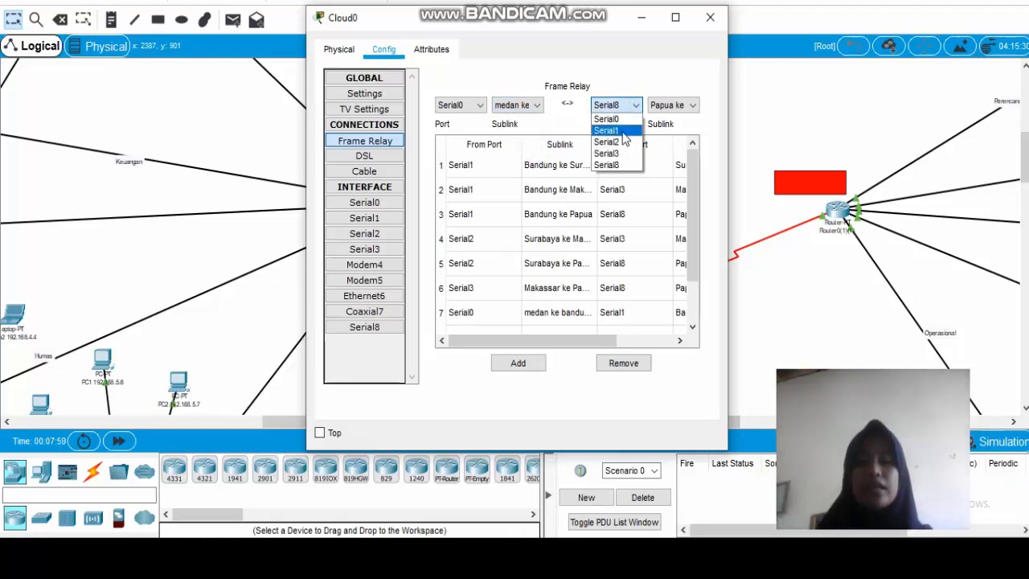
{"action": "left_click", "coordinate": [608, 130]}
{"action": "left_click", "coordinate": [616, 105]}
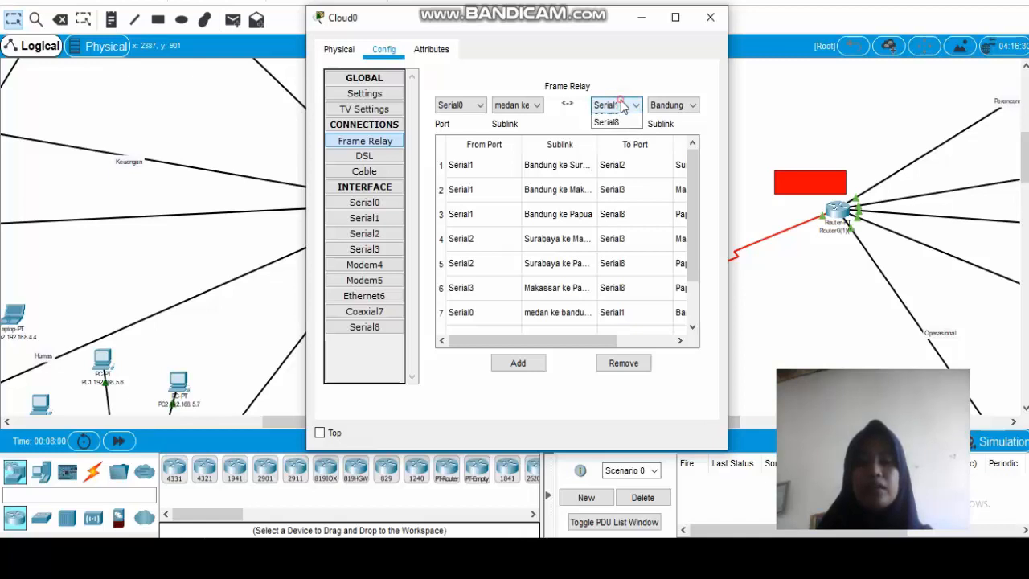
{"action": "left_click", "coordinate": [606, 142]}
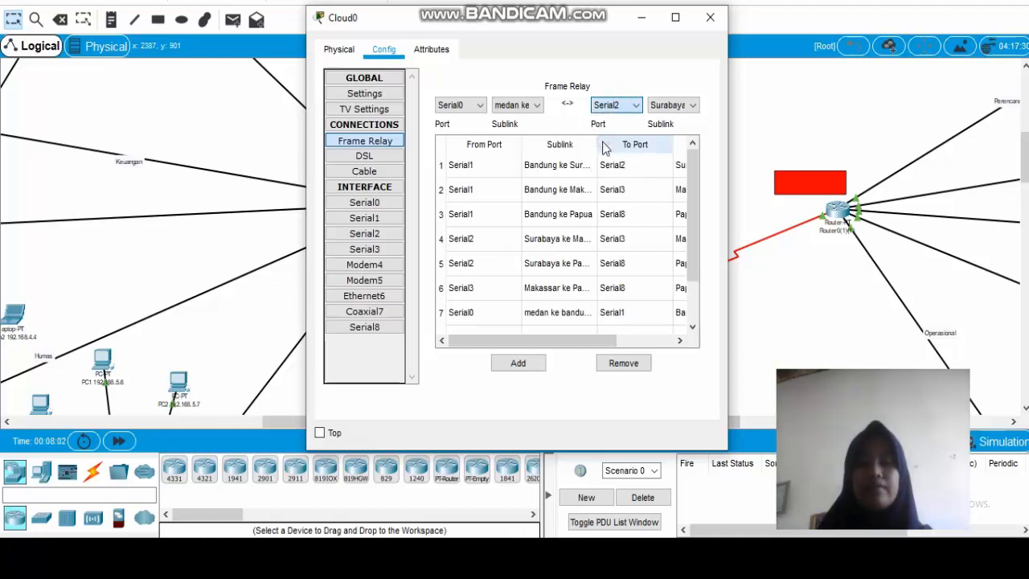
{"action": "left_click", "coordinate": [672, 105]}
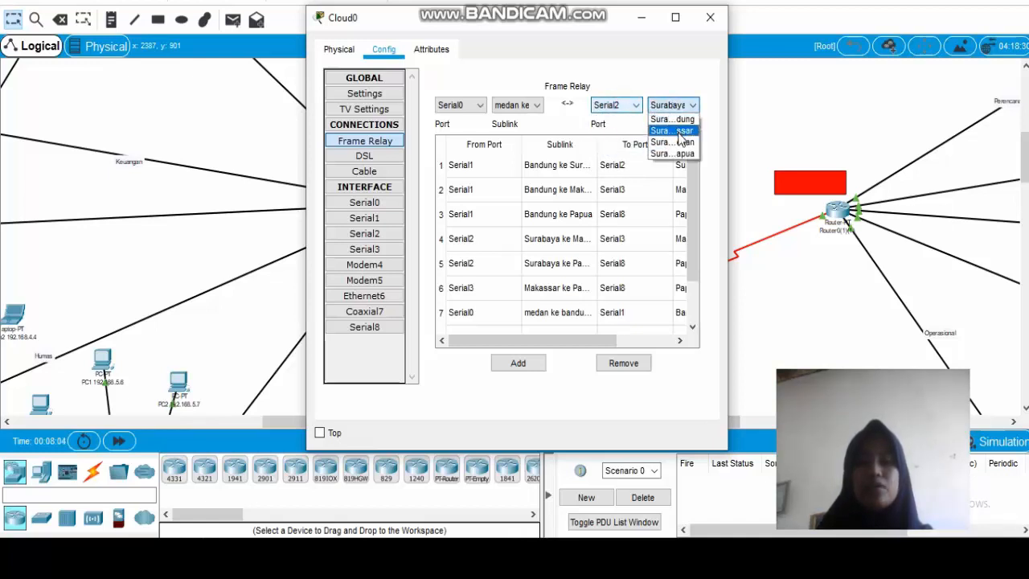
{"action": "left_click", "coordinate": [677, 142]}
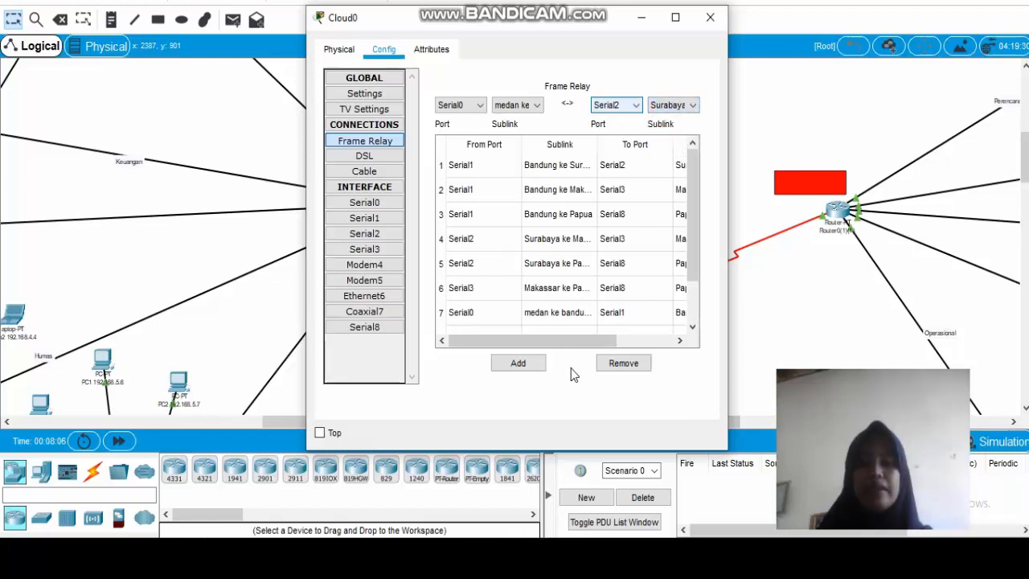
{"action": "left_click", "coordinate": [535, 365]}
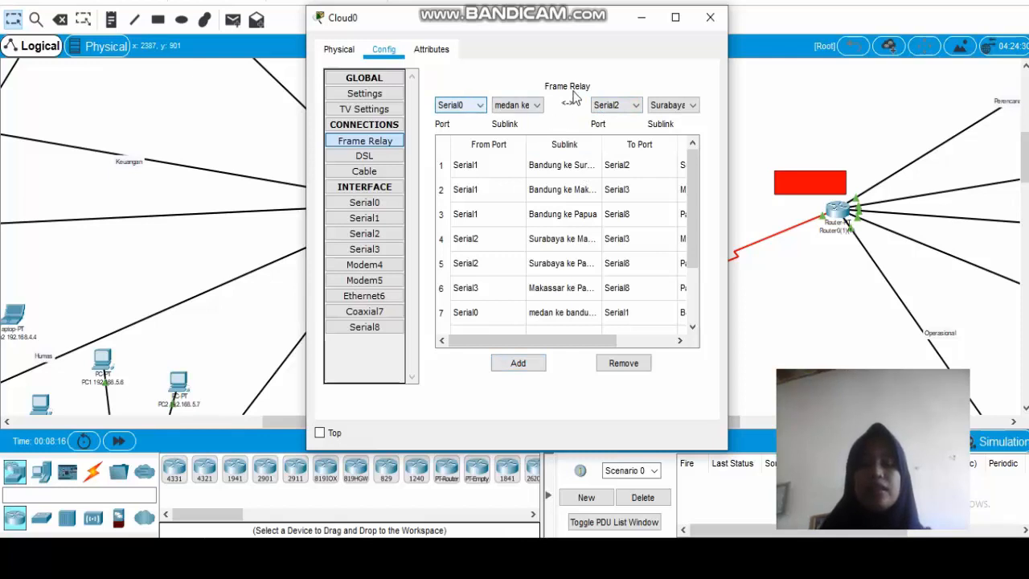
Review the sublinks offered for the source ports Serial1, Serial3 and Serial8 in the cloud's frame relay settings.
{"action": "left_click", "coordinate": [460, 106]}
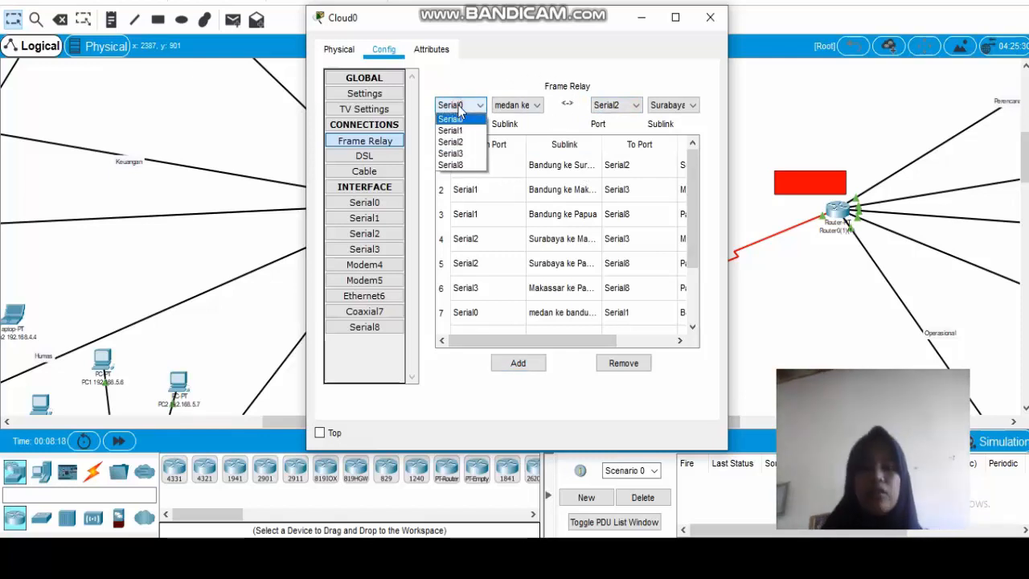
{"action": "left_click", "coordinate": [451, 130]}
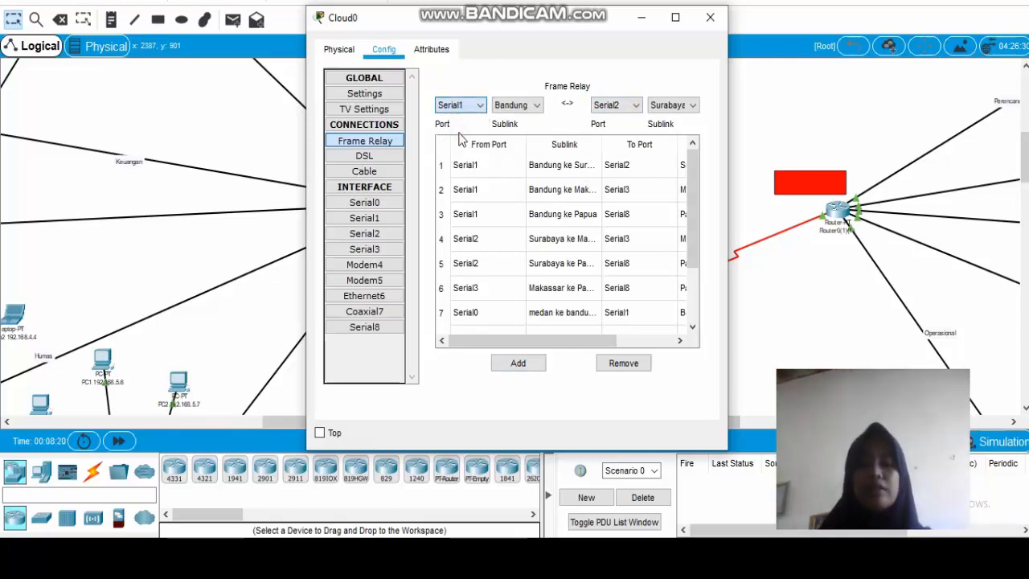
{"action": "left_click", "coordinate": [524, 106]}
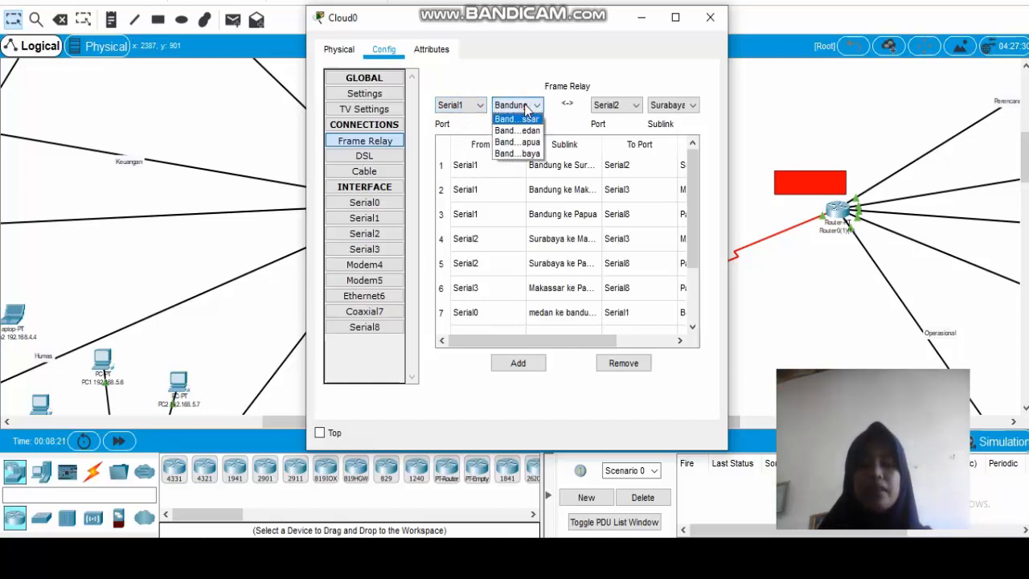
{"action": "left_click", "coordinate": [524, 108]}
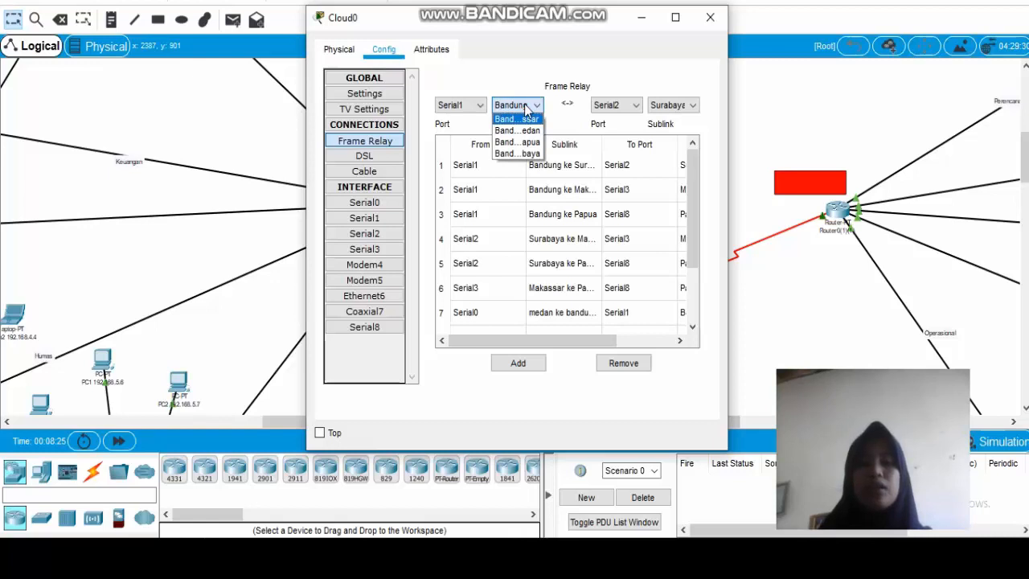
{"action": "left_click", "coordinate": [525, 106]}
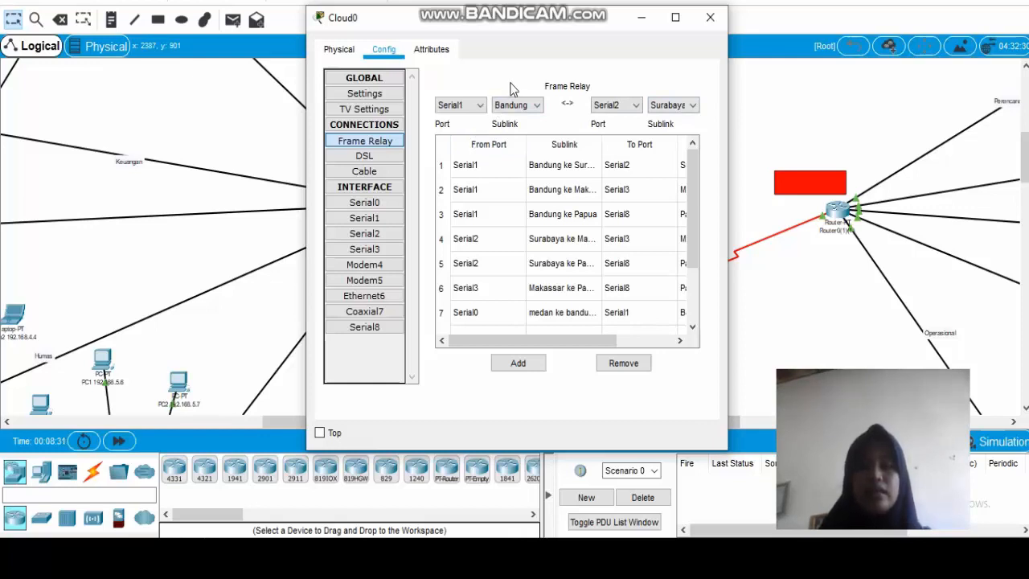
{"action": "left_click", "coordinate": [477, 107]}
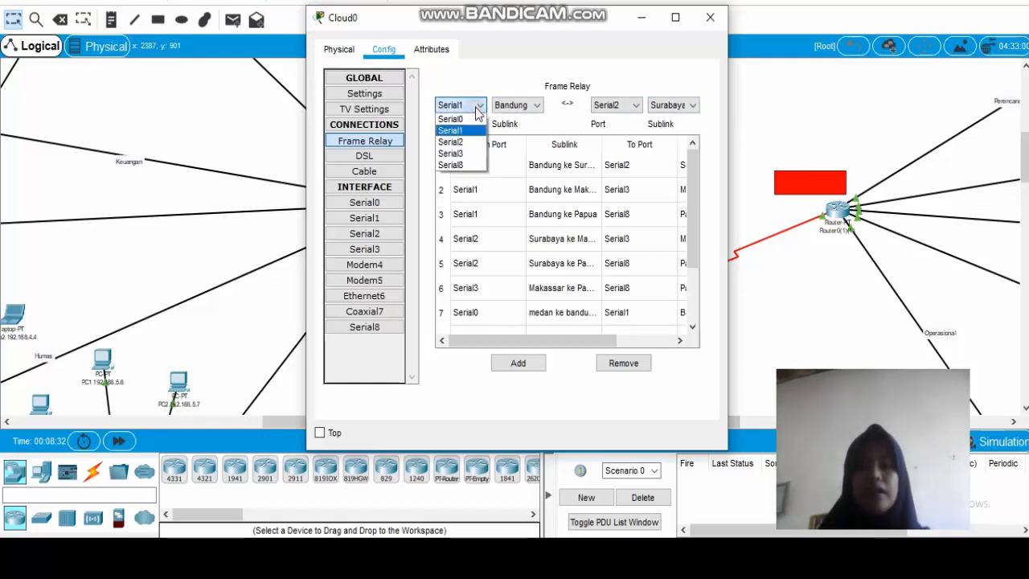
{"action": "left_click", "coordinate": [458, 153]}
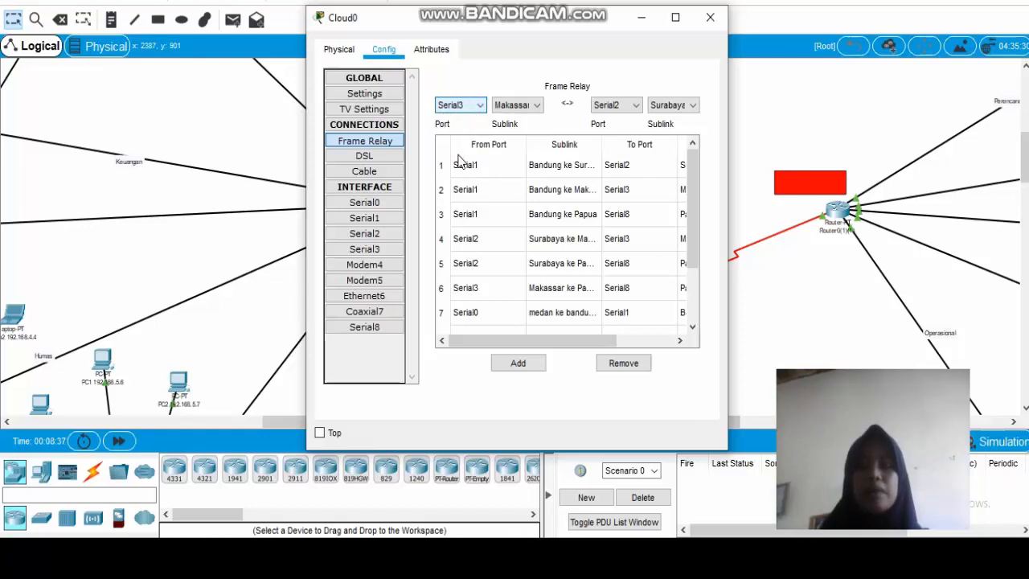
{"action": "left_click", "coordinate": [451, 105]}
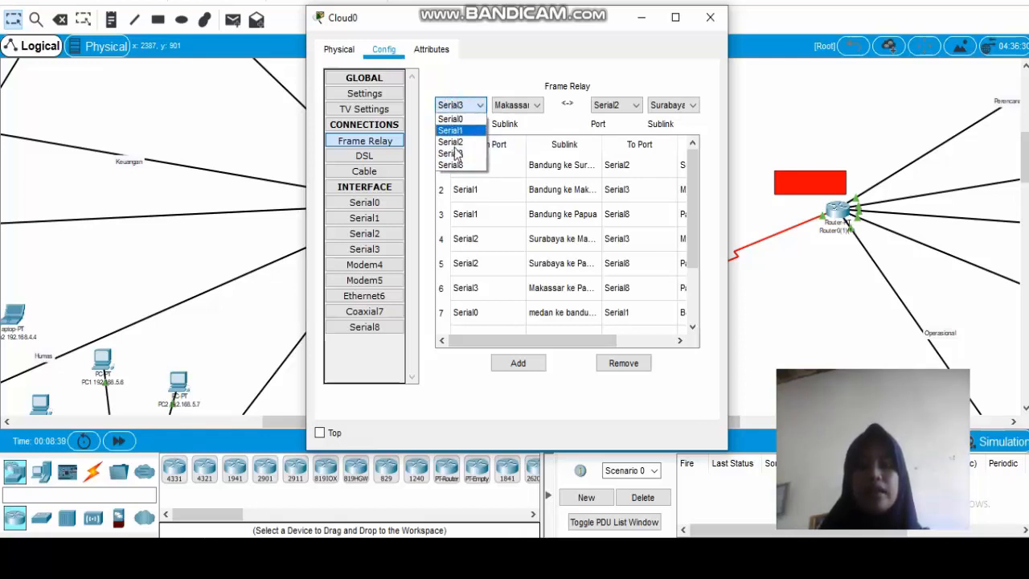
{"action": "left_click", "coordinate": [451, 165]}
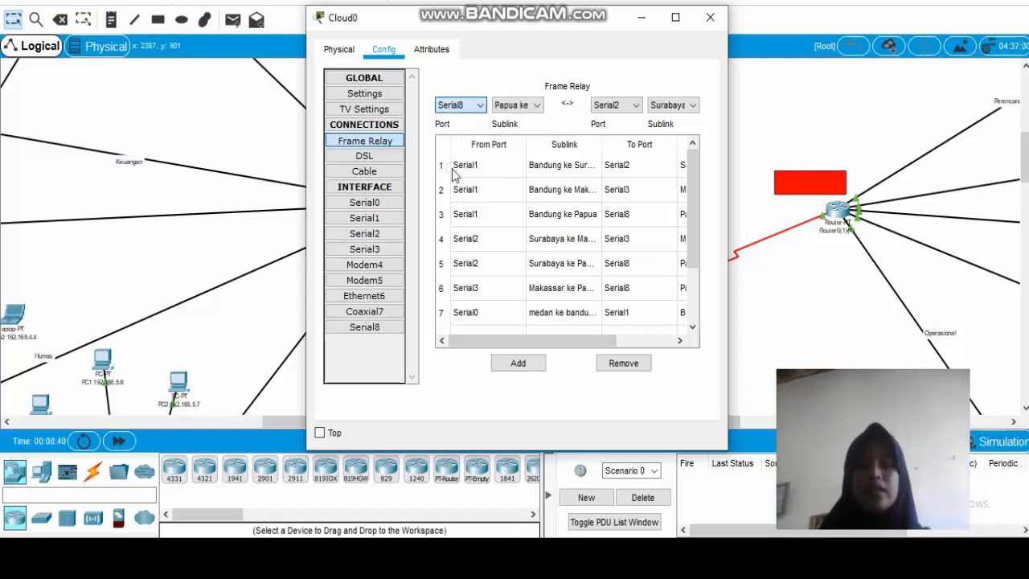
{"action": "left_click", "coordinate": [533, 105]}
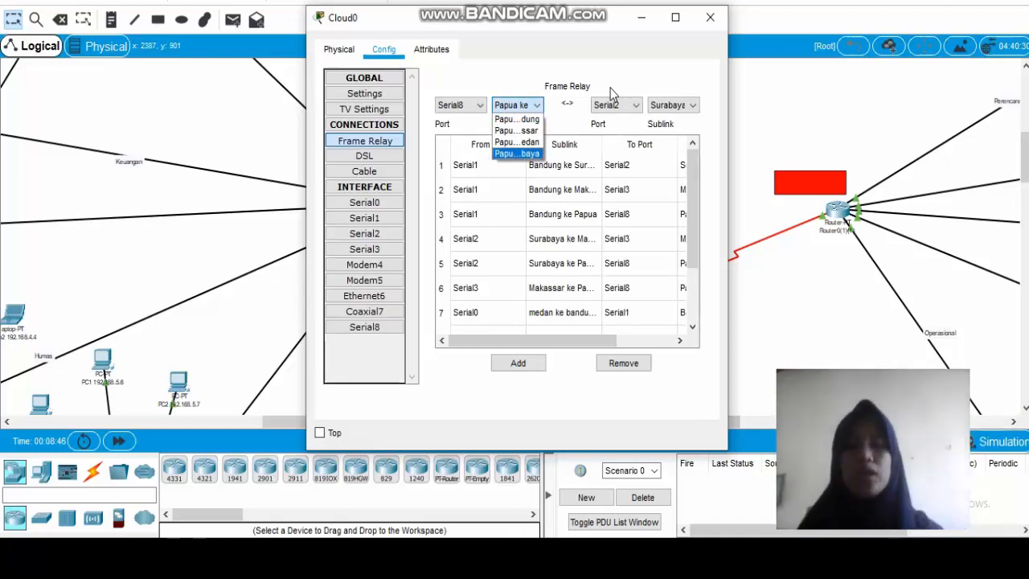
{"action": "left_click", "coordinate": [500, 103]}
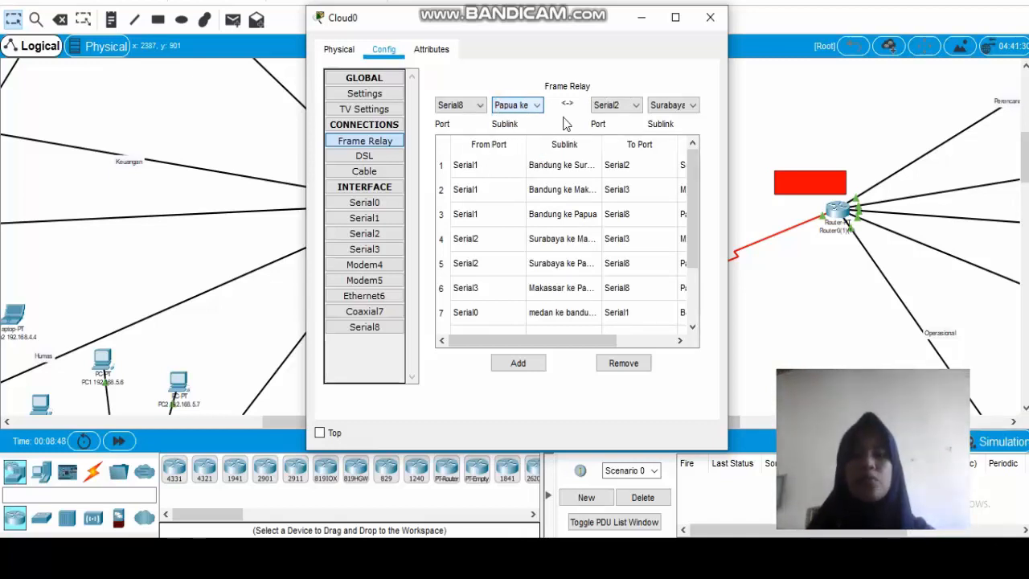
Check the cloud's frame relay connection list and close the Cloud0 configuration window.
{"action": "left_click_drag", "start_coordinate": [696, 208], "coordinate": [665, 191]}
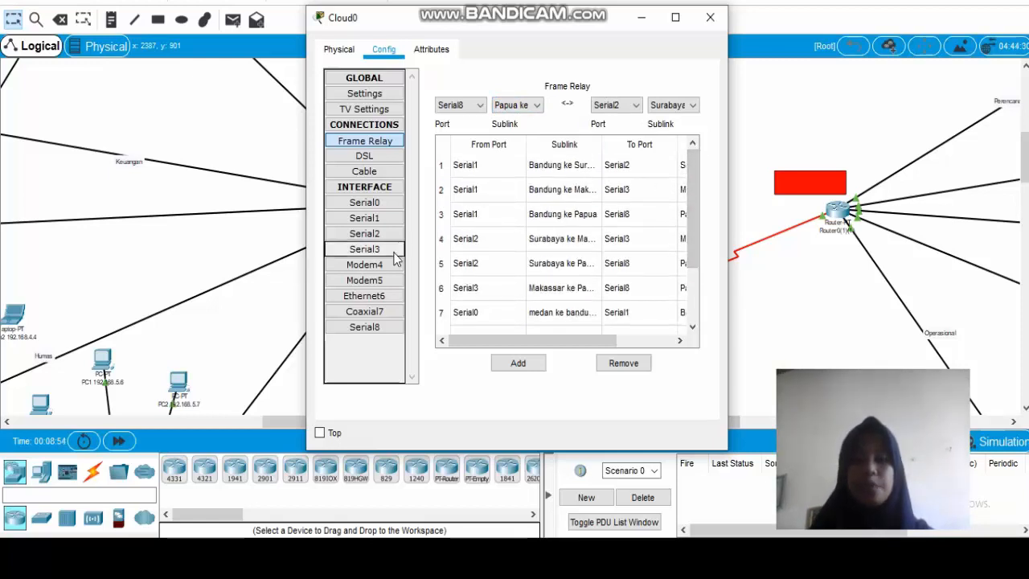
{"action": "left_click", "coordinate": [384, 142]}
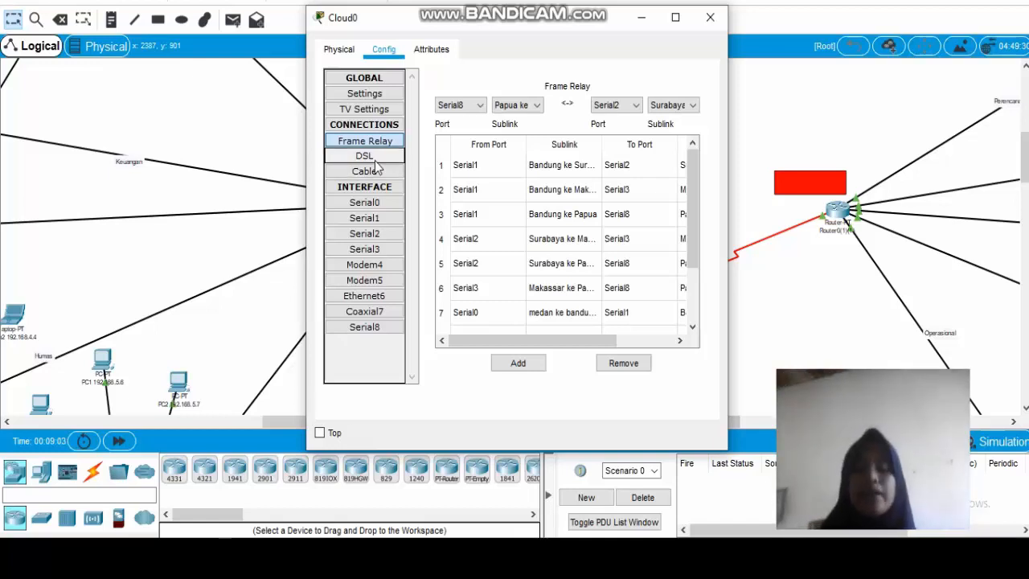
{"action": "left_click", "coordinate": [710, 18]}
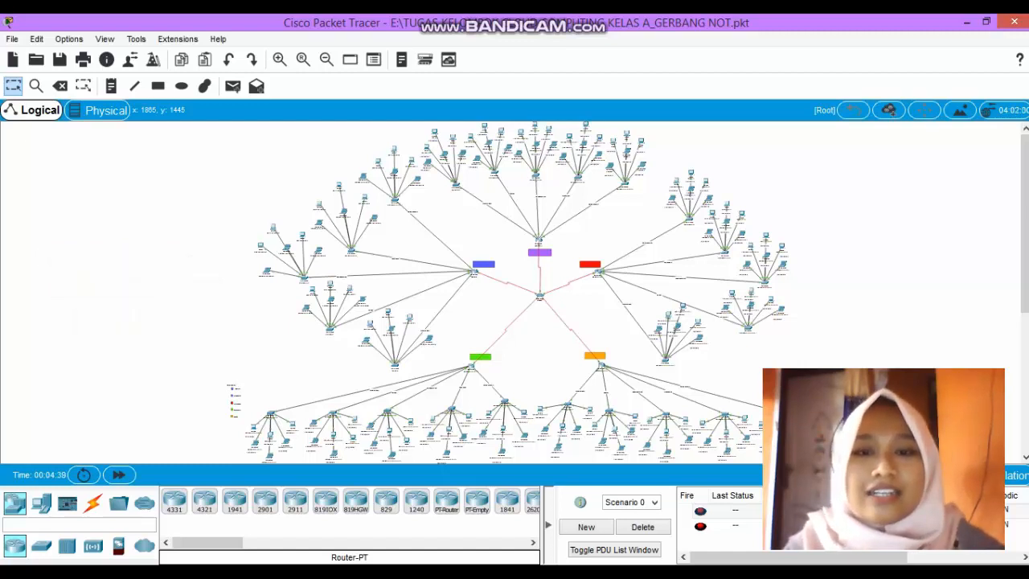
Send a simple PDU from the leftmost PC on the blue site's Perencanaan switch to the uppermost PC on the purple site's Operasional switch.
{"action": "left_click", "coordinate": [279, 59]}
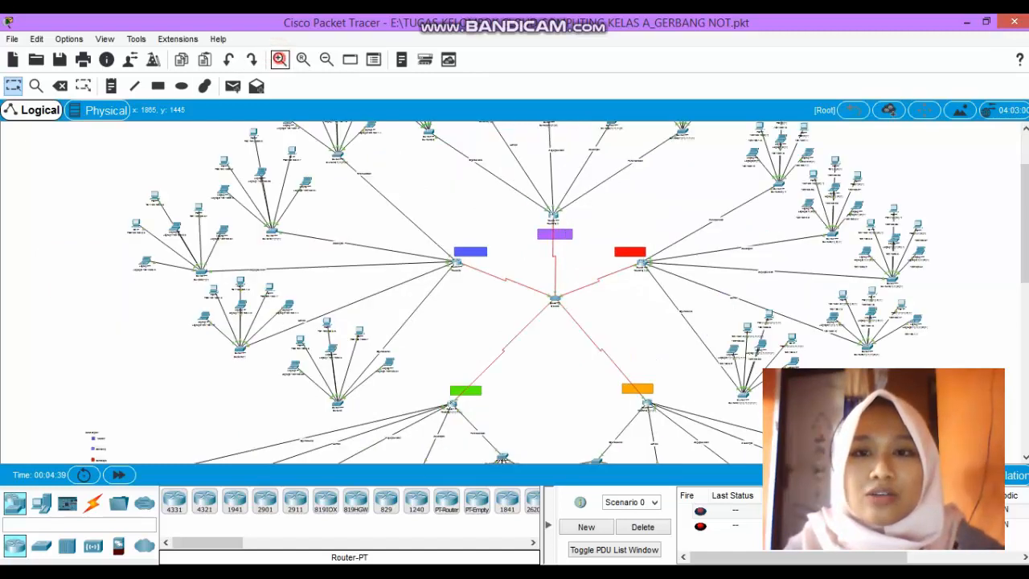
{"action": "left_click", "coordinate": [279, 59]}
{"action": "left_click", "coordinate": [279, 60]}
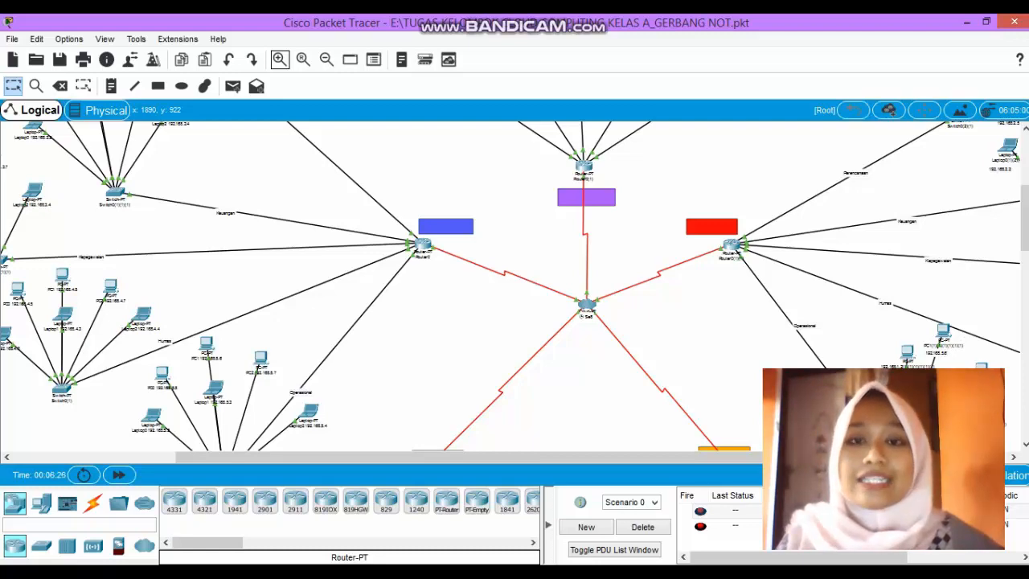
{"action": "scroll", "coordinate": [514, 285], "scroll_direction": "up", "scroll_amount": 5}
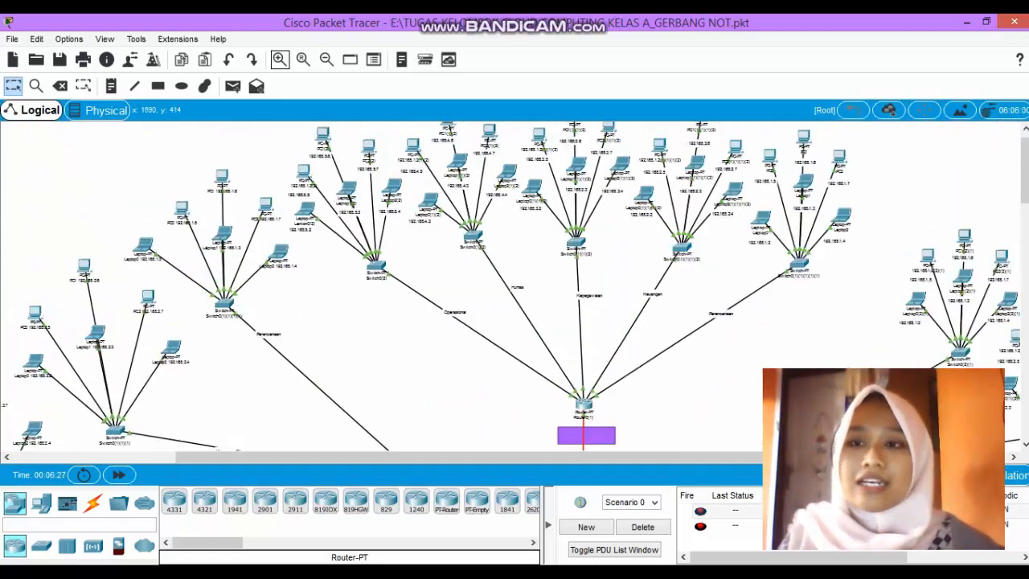
{"action": "scroll", "coordinate": [515, 286], "scroll_direction": "down", "scroll_amount": 1}
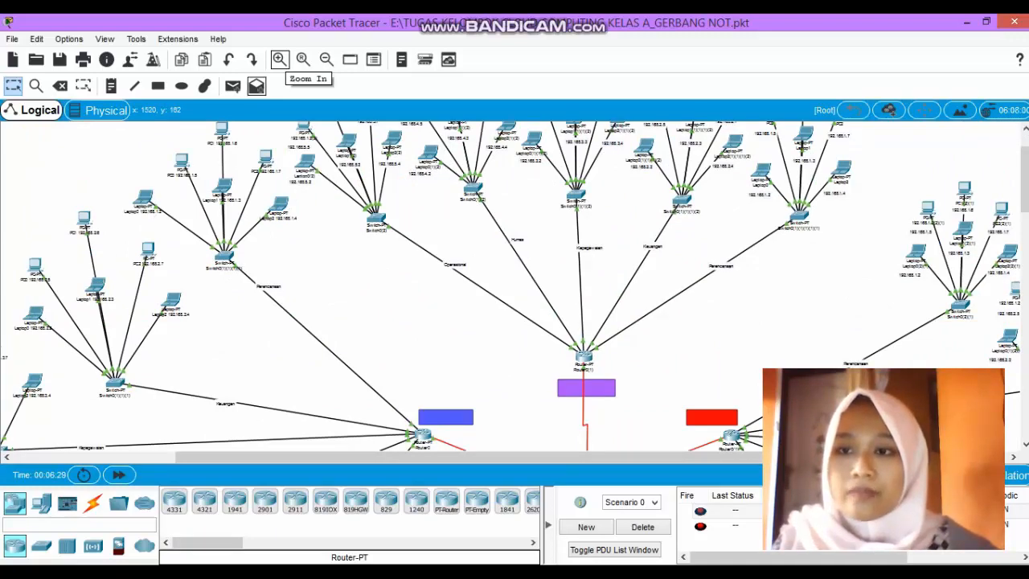
{"action": "mouse_move", "coordinate": [306, 162]}
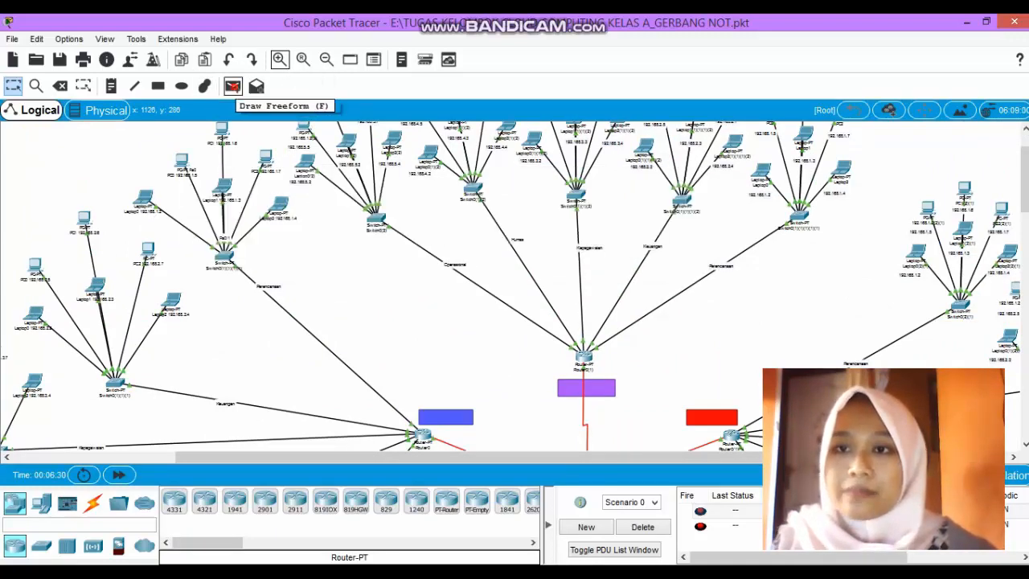
{"action": "left_click", "coordinate": [232, 86]}
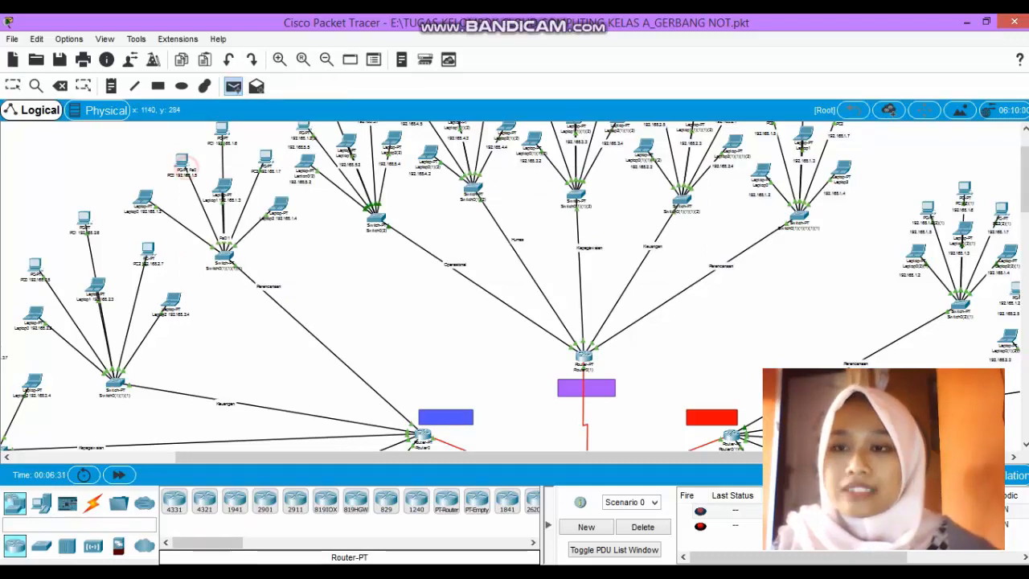
{"action": "scroll", "coordinate": [514, 286], "scroll_direction": "down", "scroll_amount": 10}
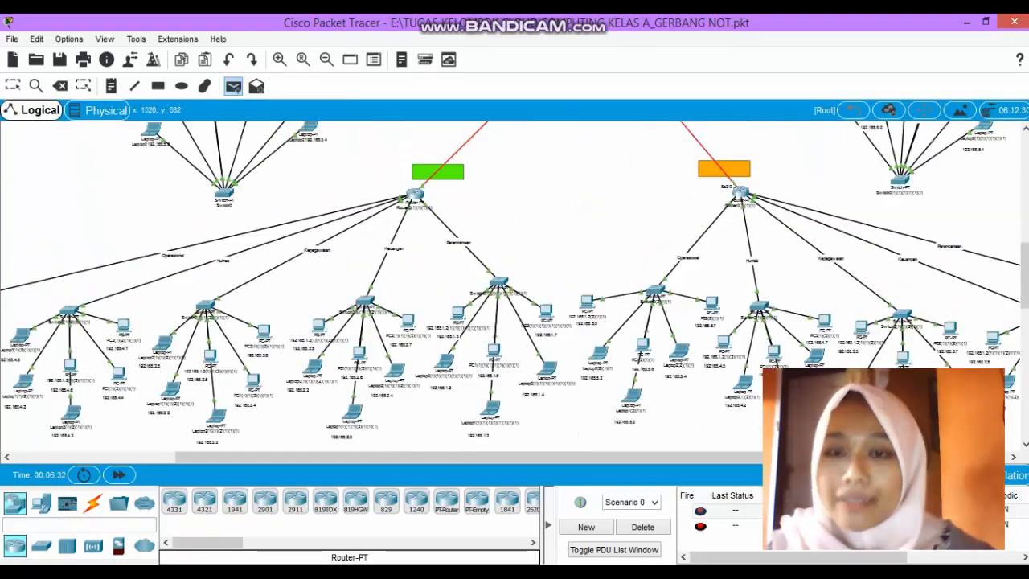
{"action": "scroll", "coordinate": [514, 286], "scroll_direction": "up", "scroll_amount": 10}
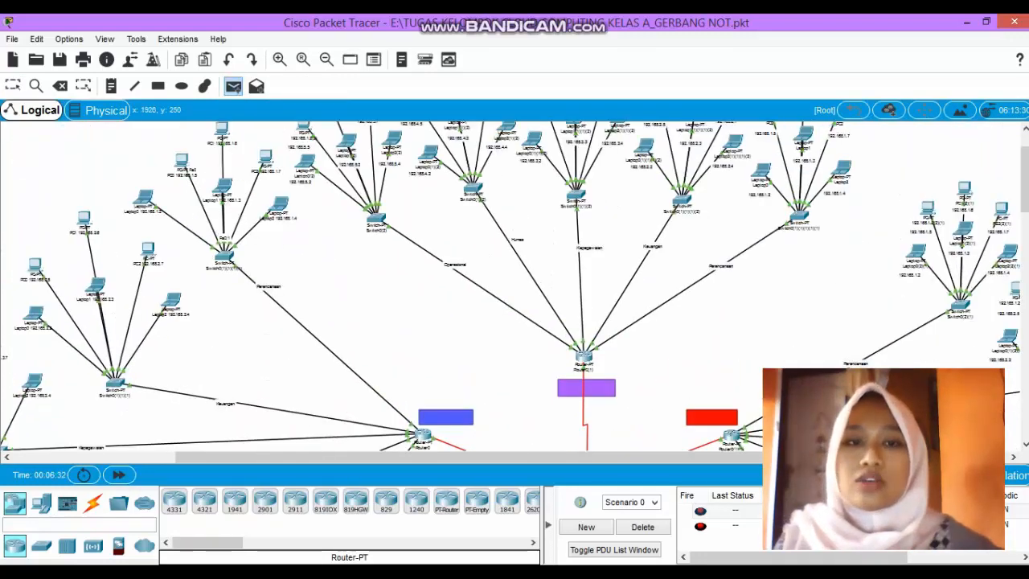
{"action": "scroll", "coordinate": [514, 286], "scroll_direction": "up", "scroll_amount": 2}
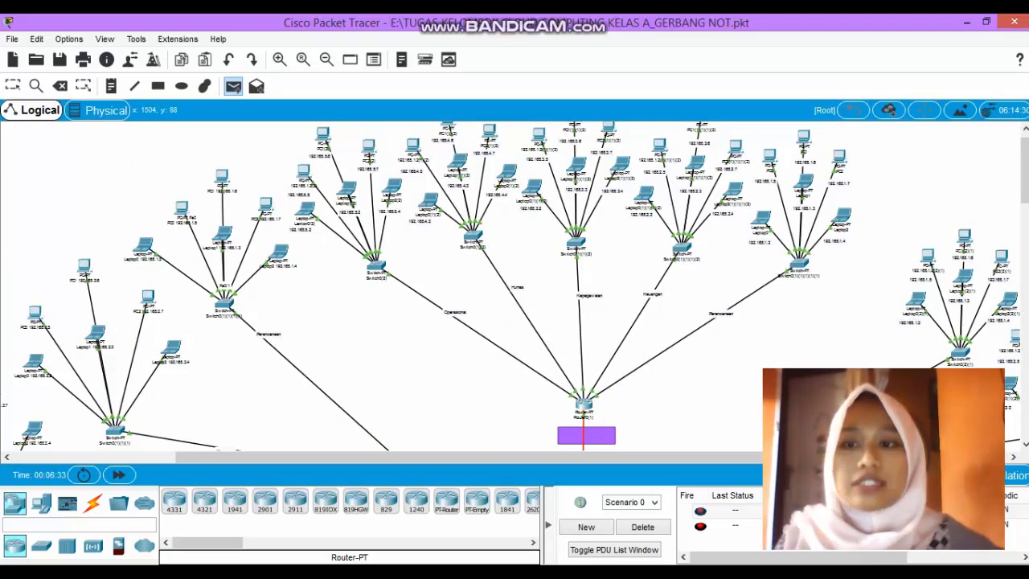
{"action": "left_click", "coordinate": [324, 135]}
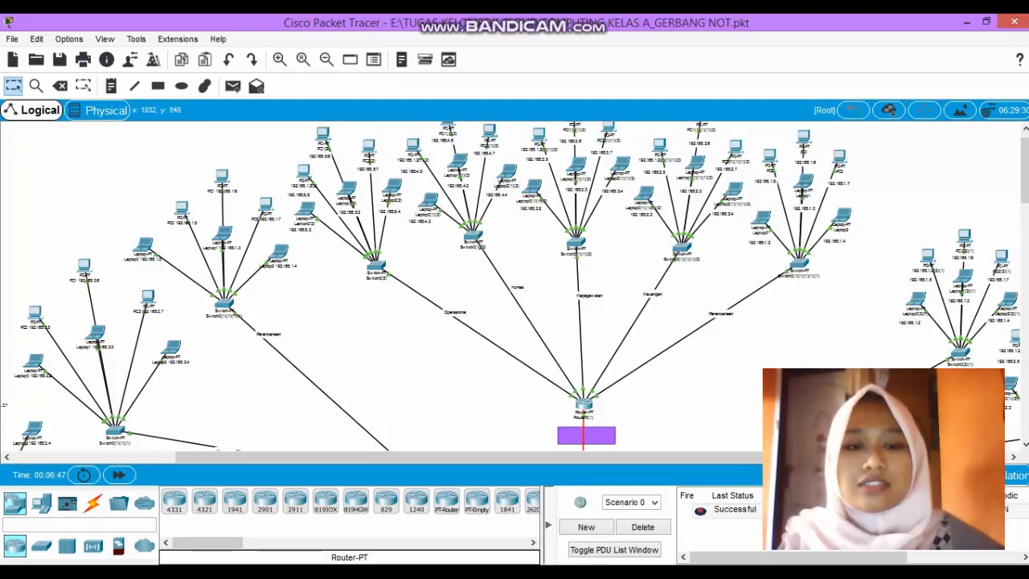
Try a simple PDU from the right-hand PC on the green site's Keuangan switch to the left-hand PC on the orange site's Humas switch.
{"action": "scroll", "coordinate": [514, 286], "scroll_direction": "down", "scroll_amount": 8}
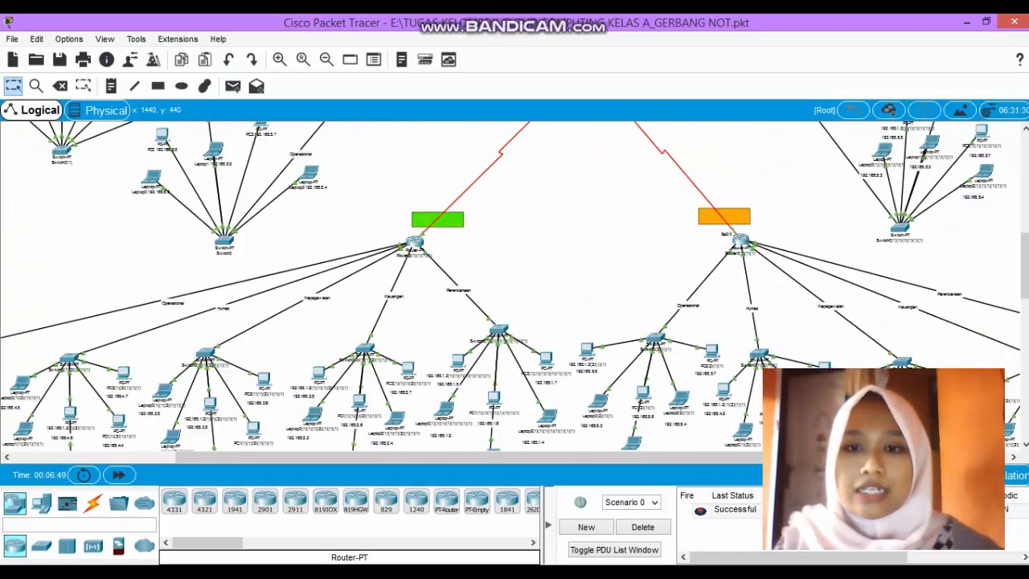
{"action": "scroll", "coordinate": [514, 286], "scroll_direction": "down", "scroll_amount": 2}
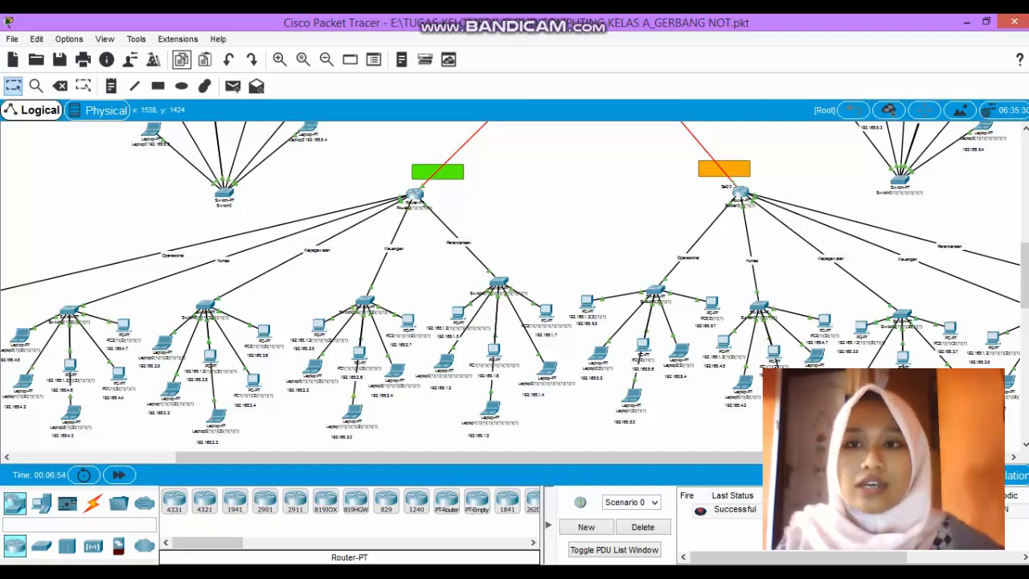
{"action": "left_click", "coordinate": [232, 85]}
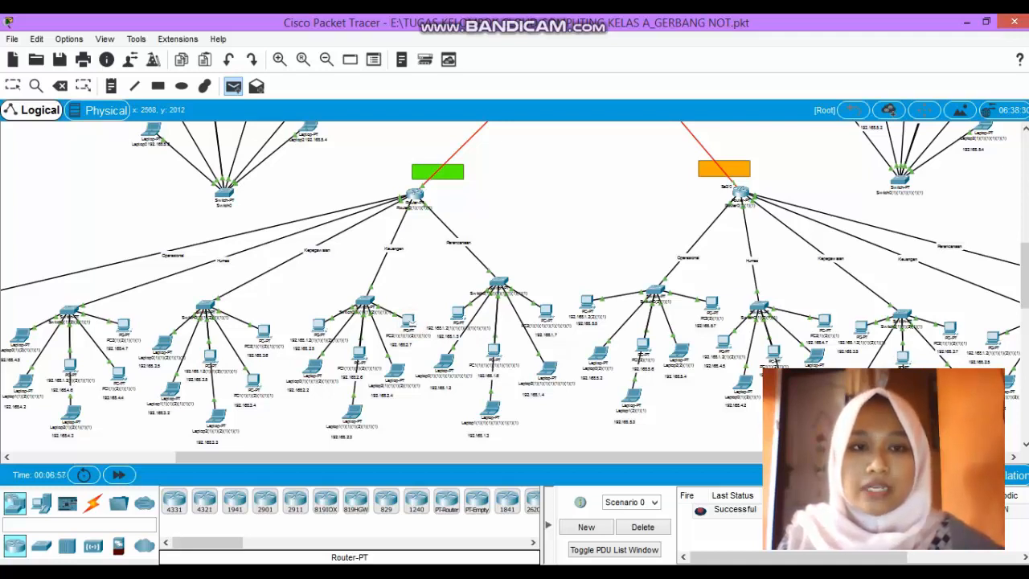
{"action": "mouse_move", "coordinate": [313, 366]}
{"action": "left_click", "coordinate": [408, 321]}
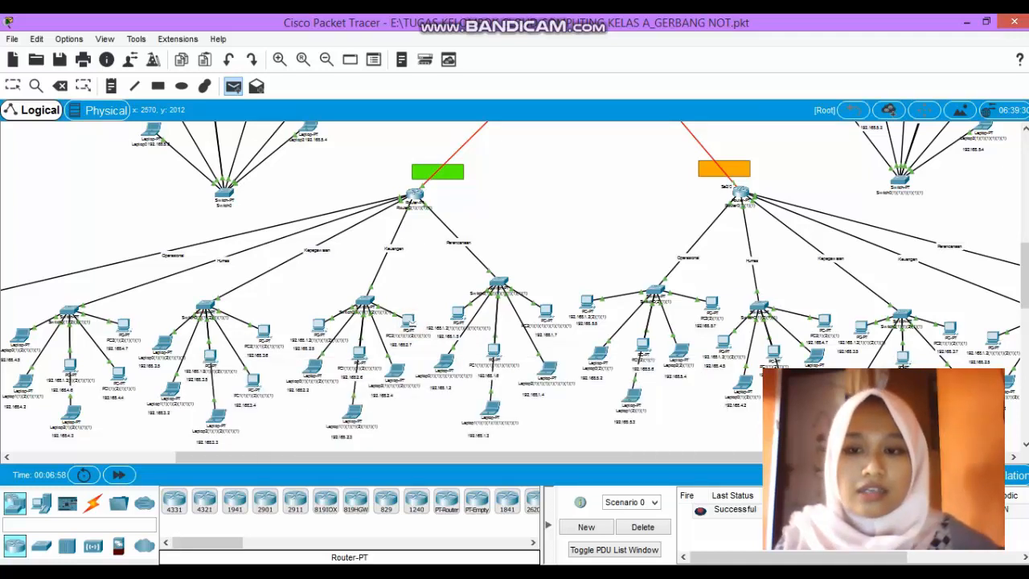
{"action": "left_click", "coordinate": [724, 342]}
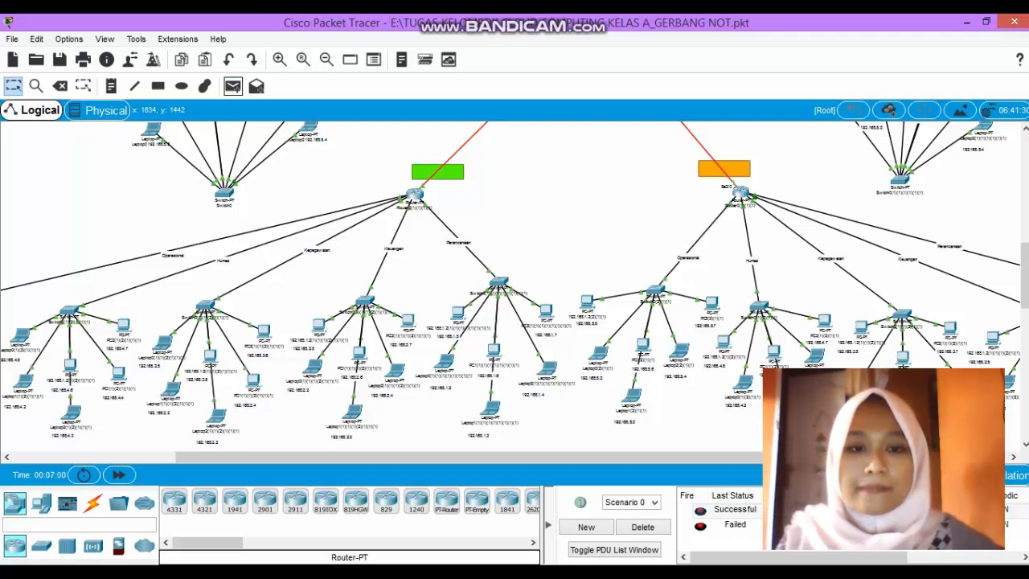
Try two simple PDUs from the green site's right-hand Keuangan PC to the right-hand PC on the orange site's Operasional switch.
{"action": "left_click", "coordinate": [232, 86]}
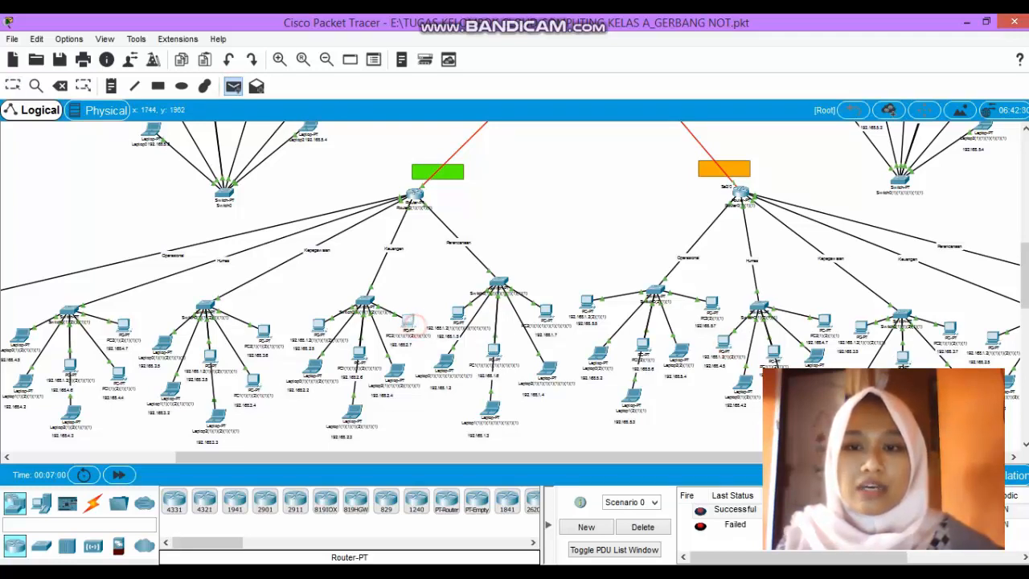
{"action": "left_click", "coordinate": [713, 304]}
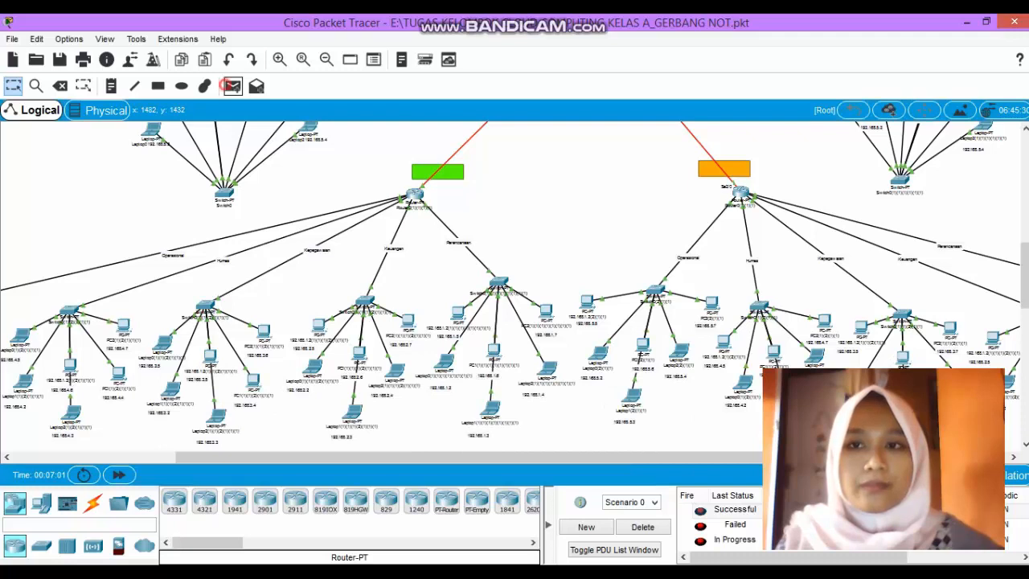
{"action": "left_click", "coordinate": [232, 86]}
{"action": "left_click", "coordinate": [408, 323]}
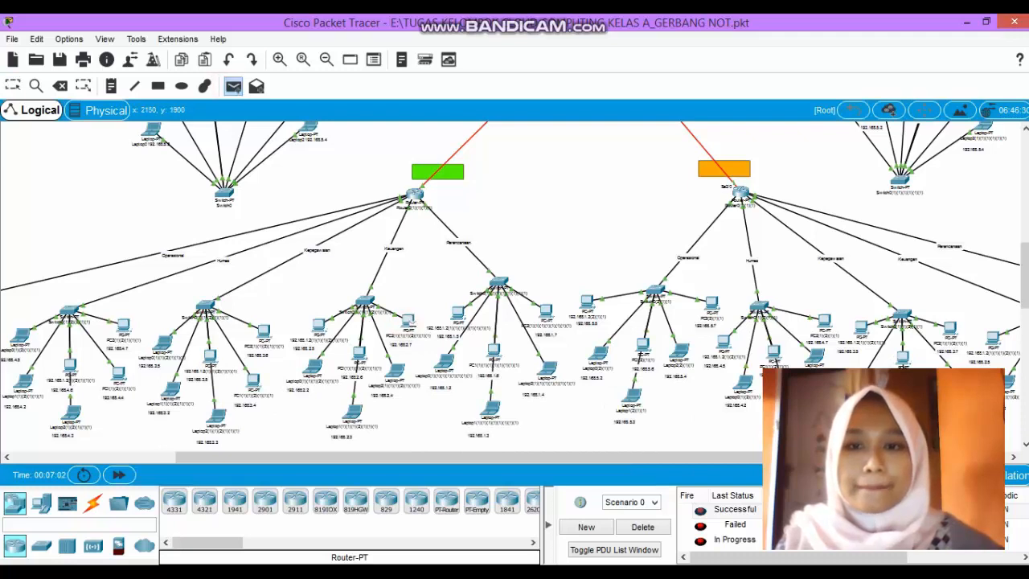
{"action": "left_click", "coordinate": [713, 308]}
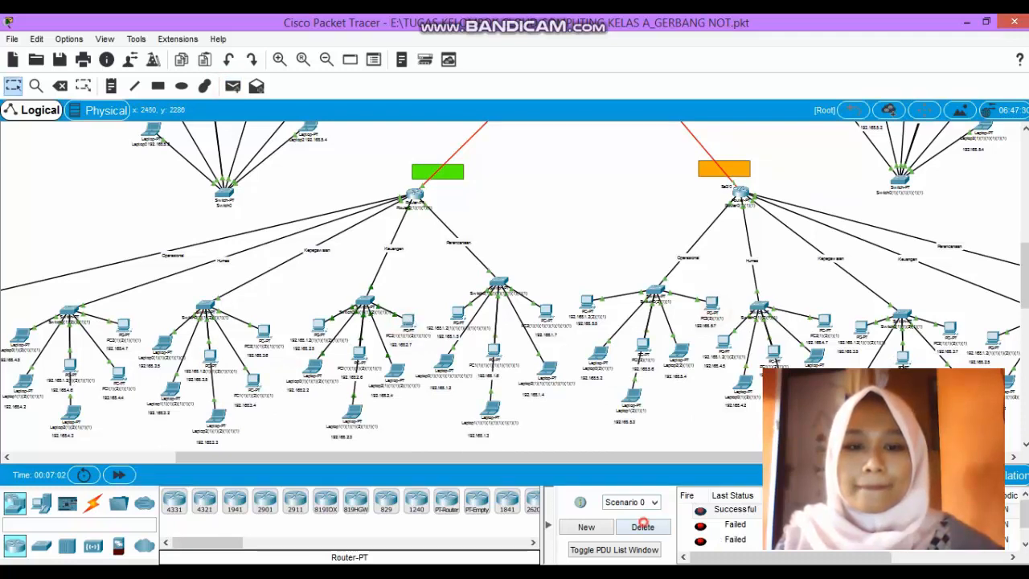
Delete the current PDU scenario and resend a simple PDU from the green site's right-hand Keuangan PC to the orange site's right-hand Operasional PC.
{"action": "left_click", "coordinate": [643, 526]}
{"action": "key", "text": "p"}
{"action": "left_click", "coordinate": [232, 86]}
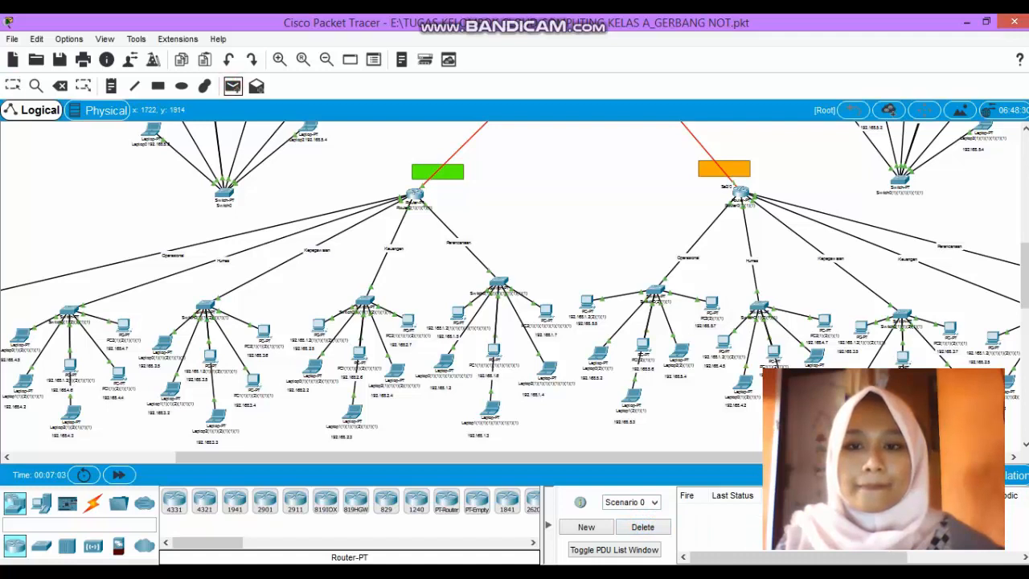
{"action": "left_click", "coordinate": [408, 320]}
{"action": "left_click", "coordinate": [711, 304]}
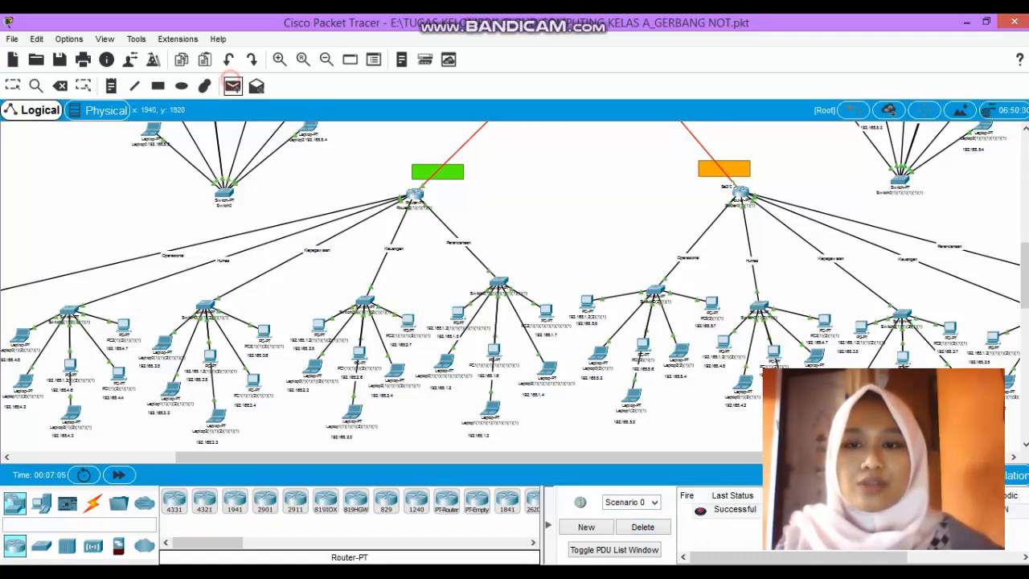
Send another simple PDU between the same green-site Keuangan PC and orange-site Operasional PC, and return to the purple site's upper part.
{"action": "left_click", "coordinate": [232, 86]}
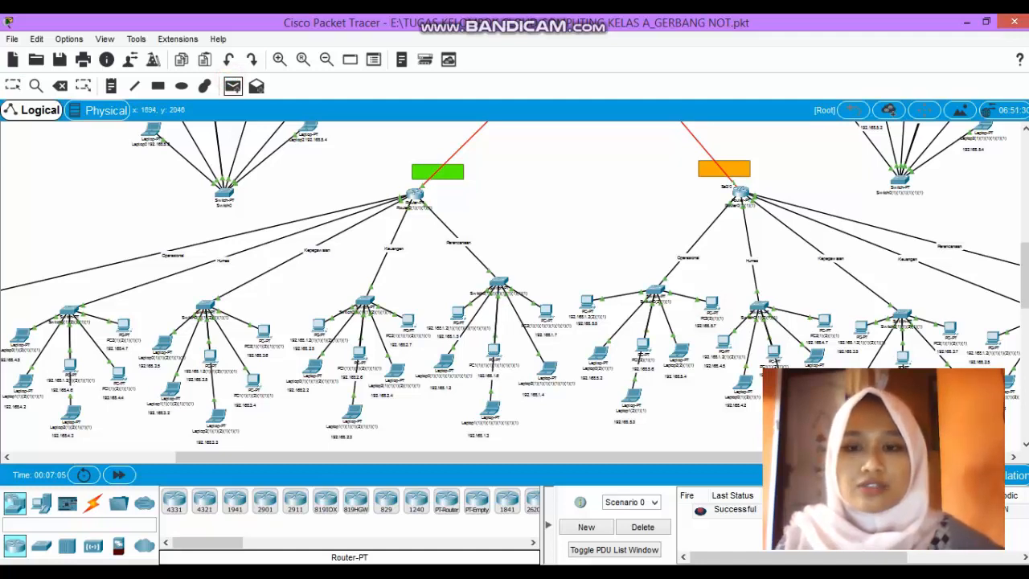
{"action": "left_click", "coordinate": [408, 321]}
{"action": "left_click", "coordinate": [713, 307]}
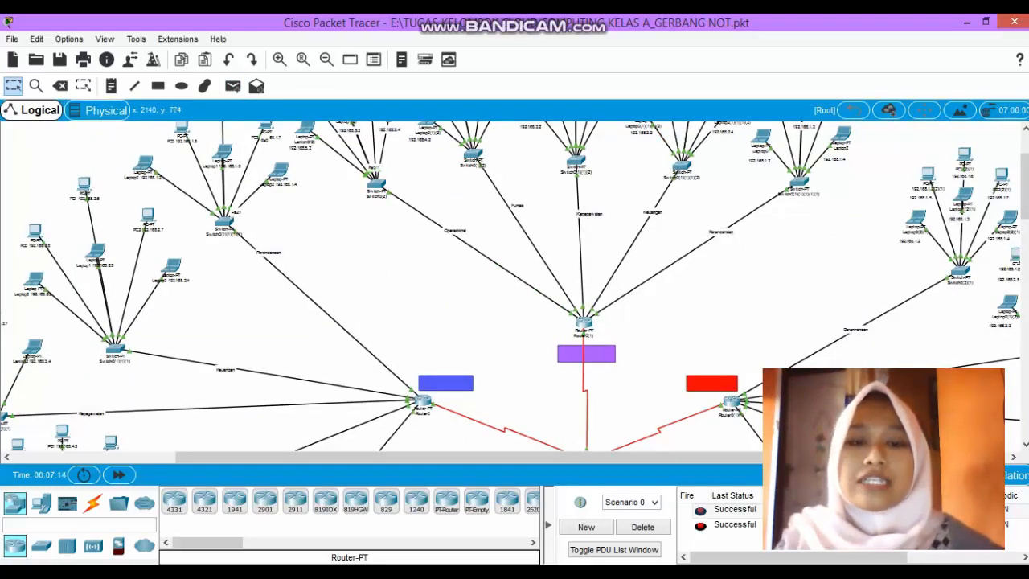
{"action": "scroll", "coordinate": [590, 321], "scroll_direction": "up", "scroll_amount": 1}
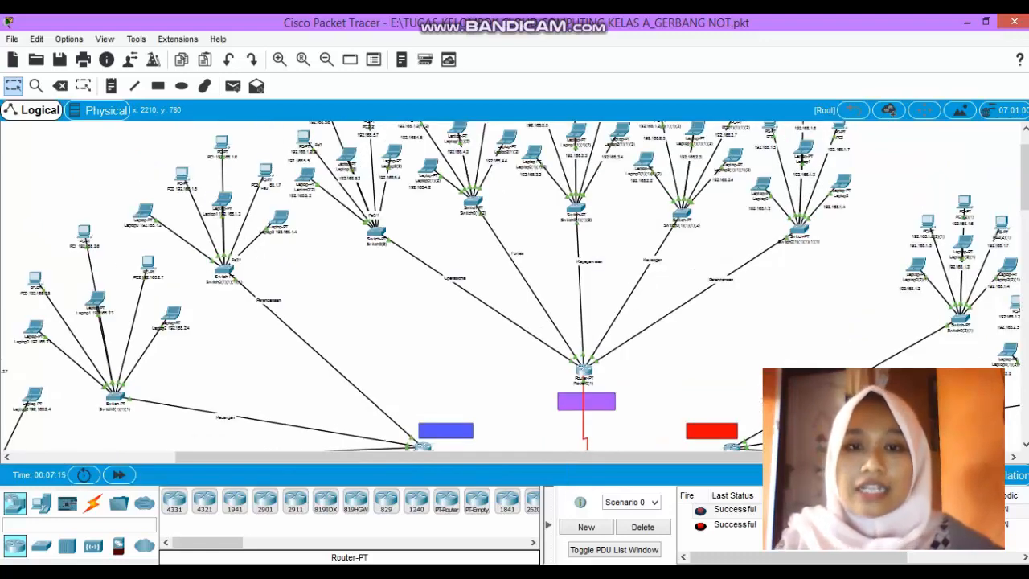
{"action": "scroll", "coordinate": [369, 286], "scroll_direction": "up", "scroll_amount": 1}
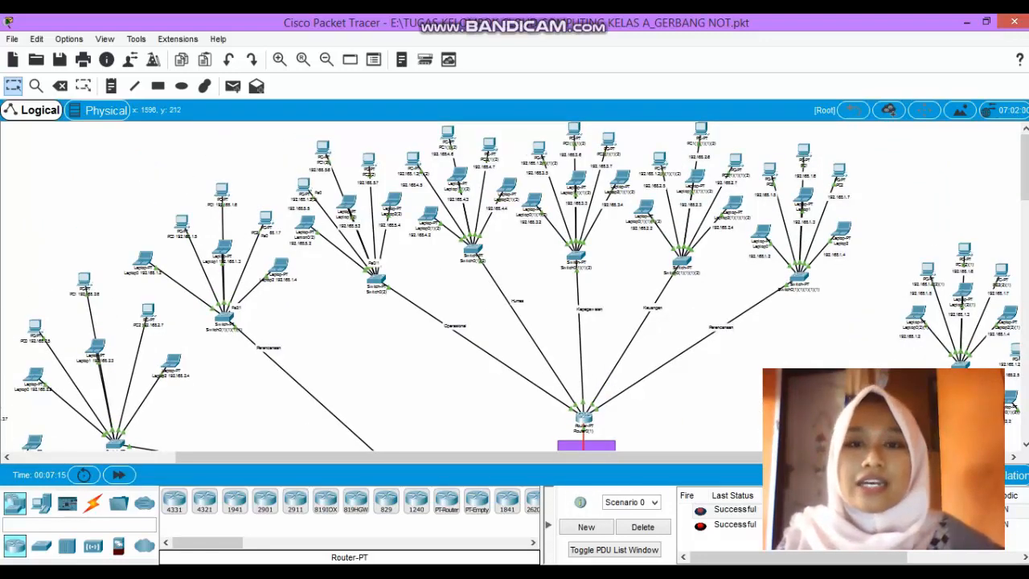